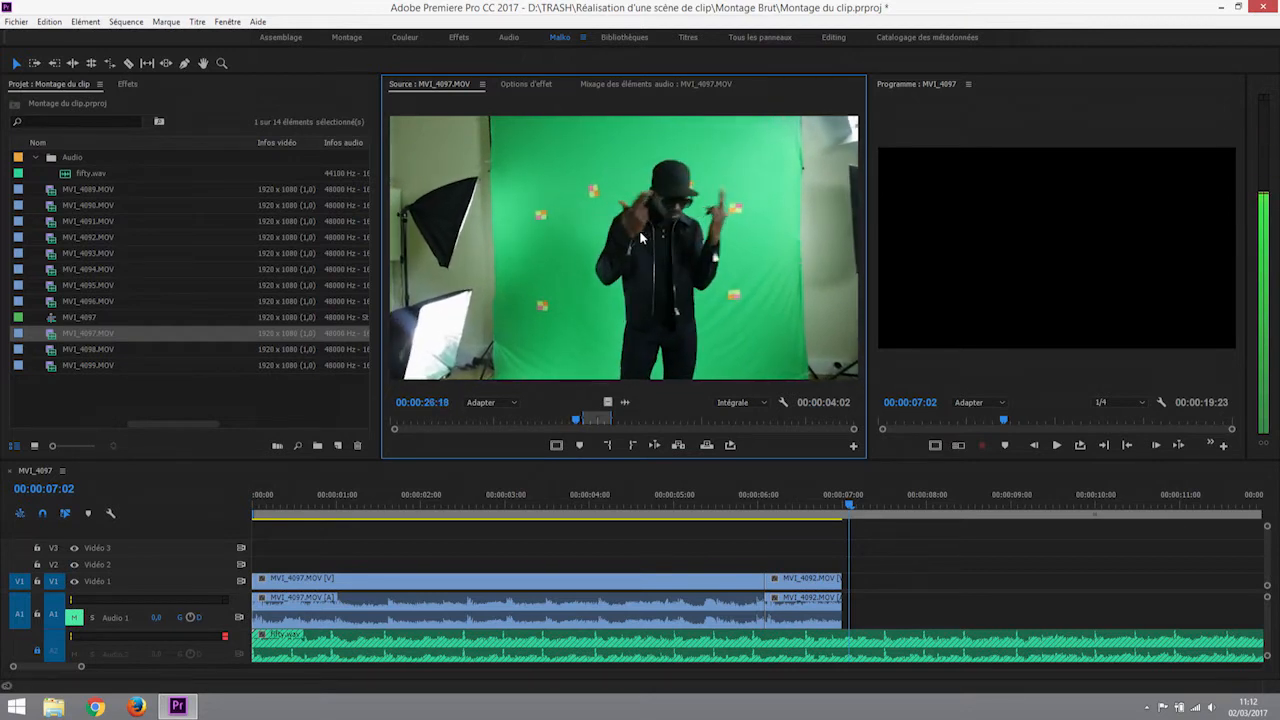
Step: Mark the source clip MVI_4097.MOV with an in point at 00:00:25:19 and an out point at 00:00:27:19
{"action": "key", "text": "Left"}
{"action": "key", "text": "Right"}
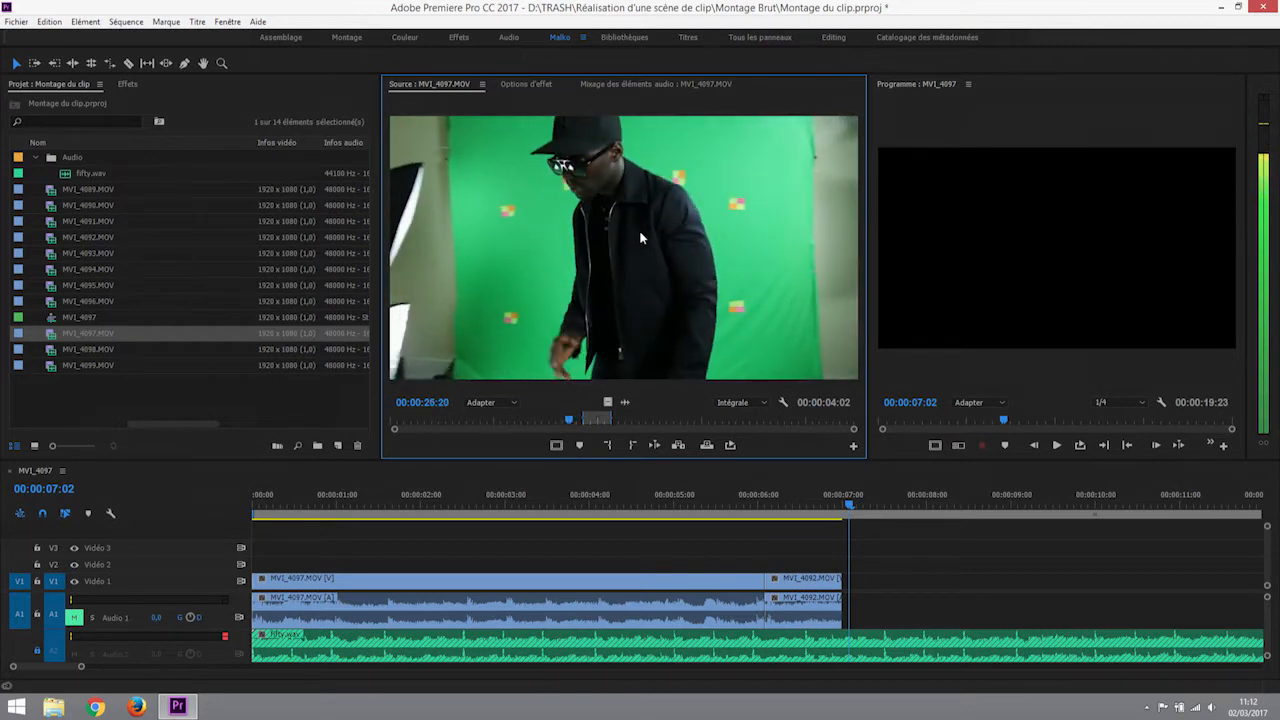
{"action": "key", "text": "Left"}
{"action": "key", "text": "i"}
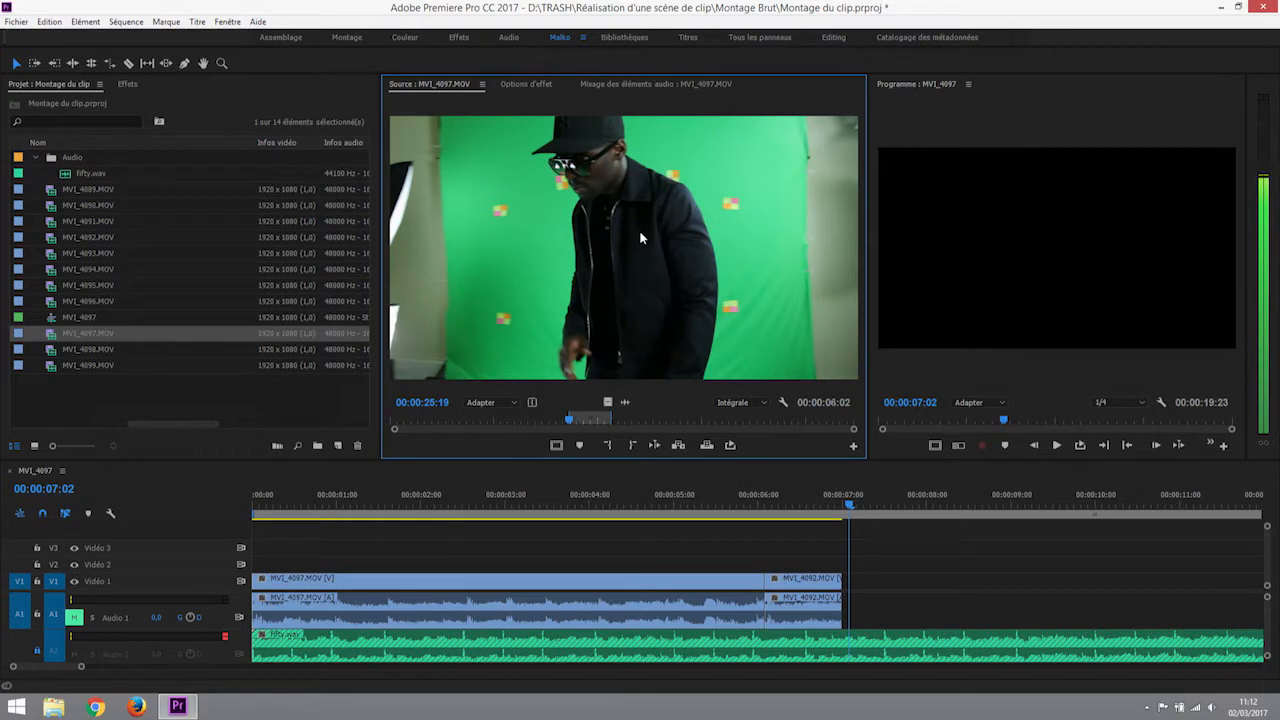
{"action": "key", "text": "space"}
{"action": "key", "text": "space"}
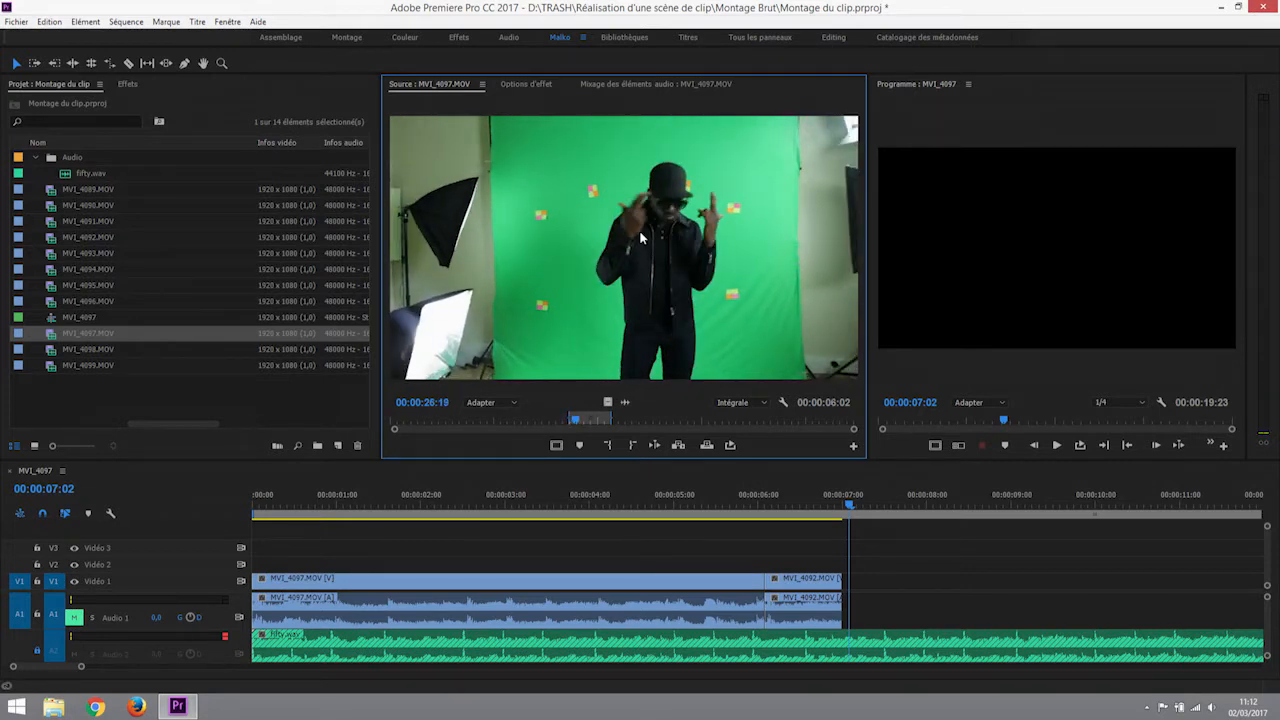
{"action": "key", "text": "space"}
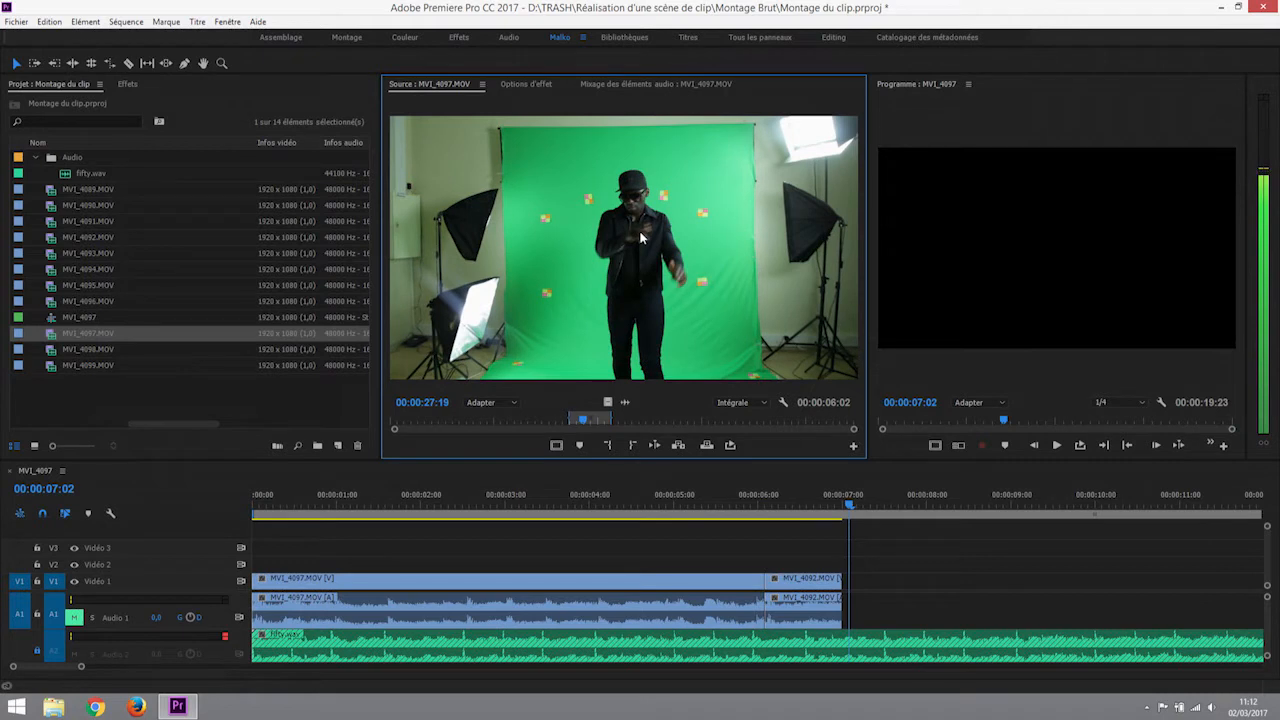
{"action": "key", "text": "o"}
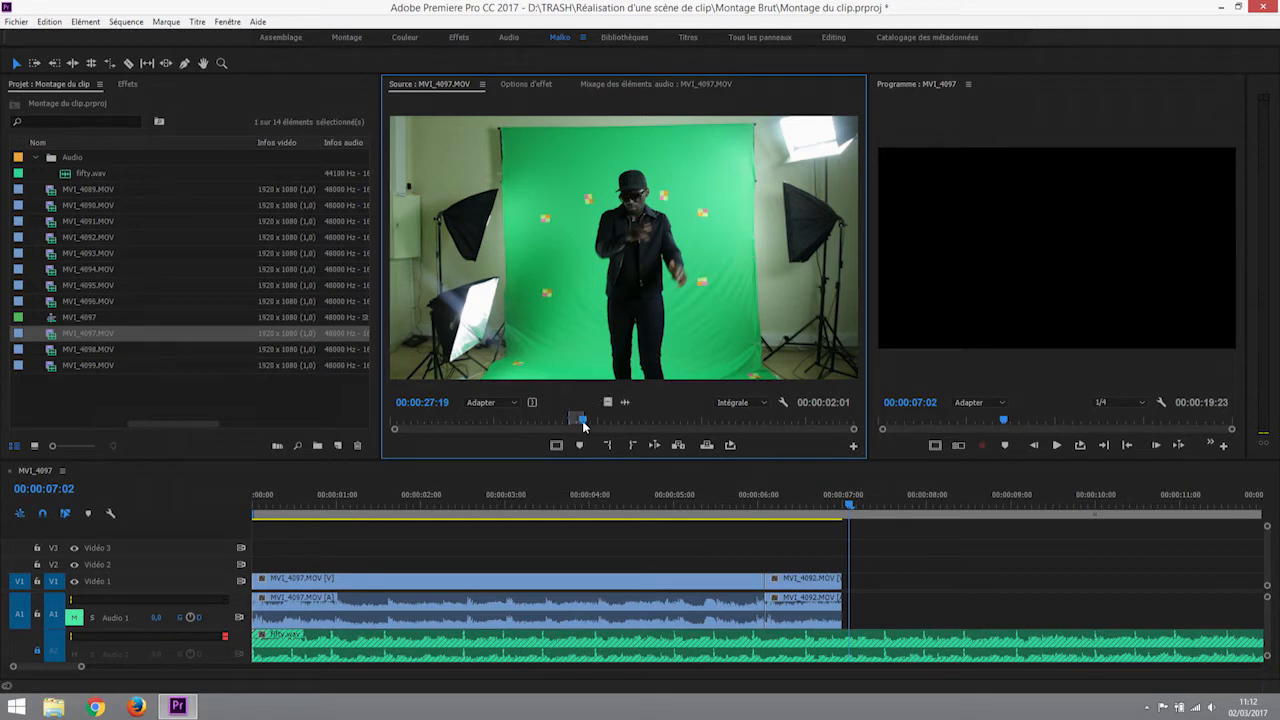
Step: Review the marked section of MVI_4097.MOV and place it on Video 1 directly after the MVI_4092.MOV clip
{"action": "left_click_drag", "start_coordinate": [584, 427], "coordinate": [581, 422]}
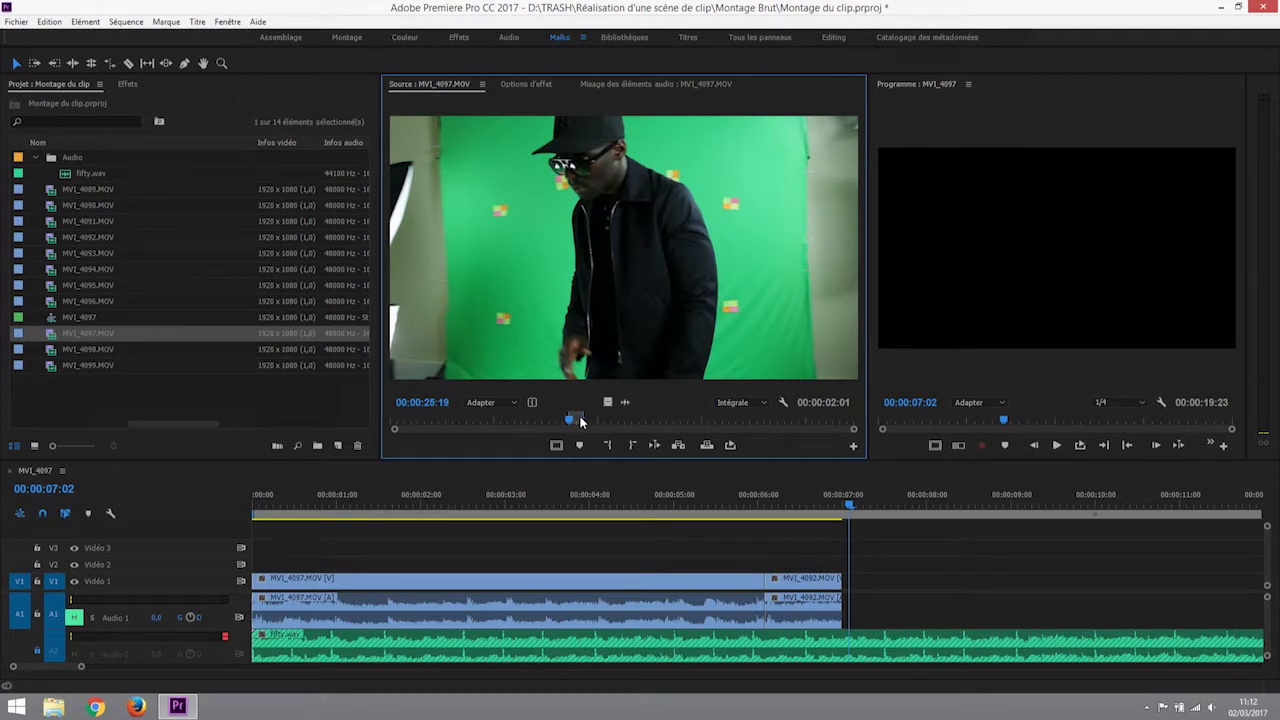
{"action": "key", "text": "space"}
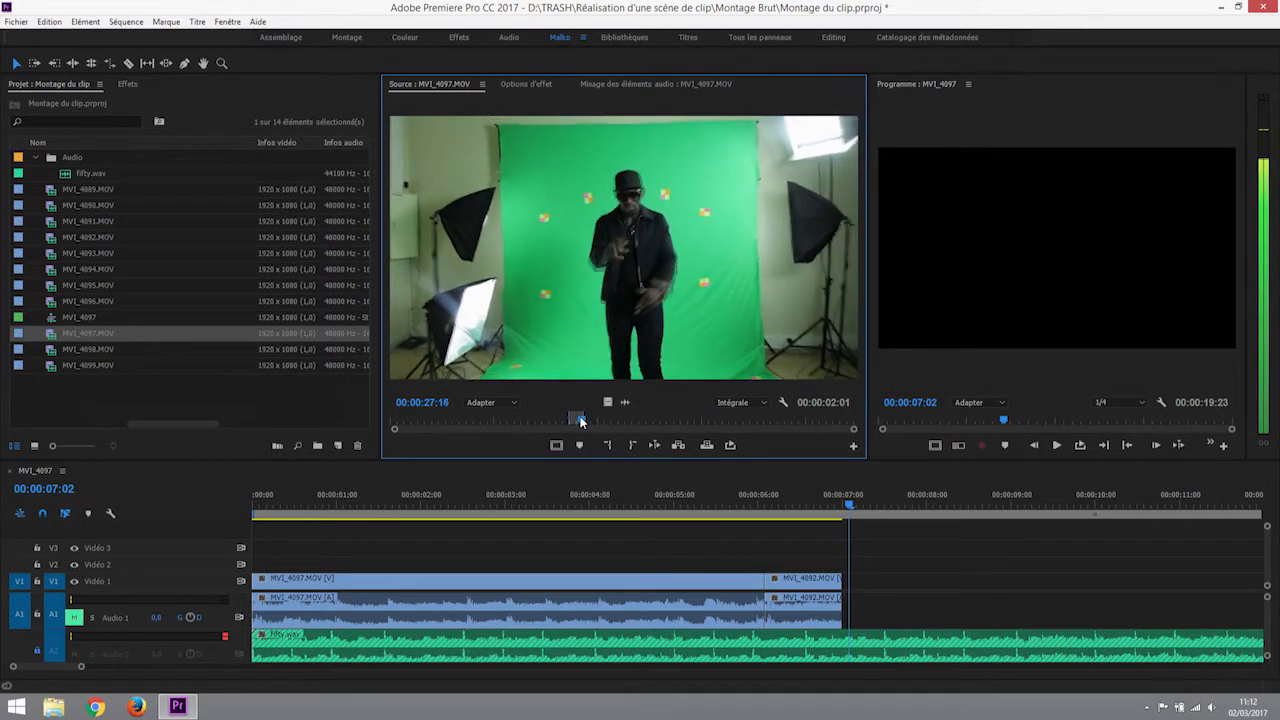
{"action": "key", "text": "space"}
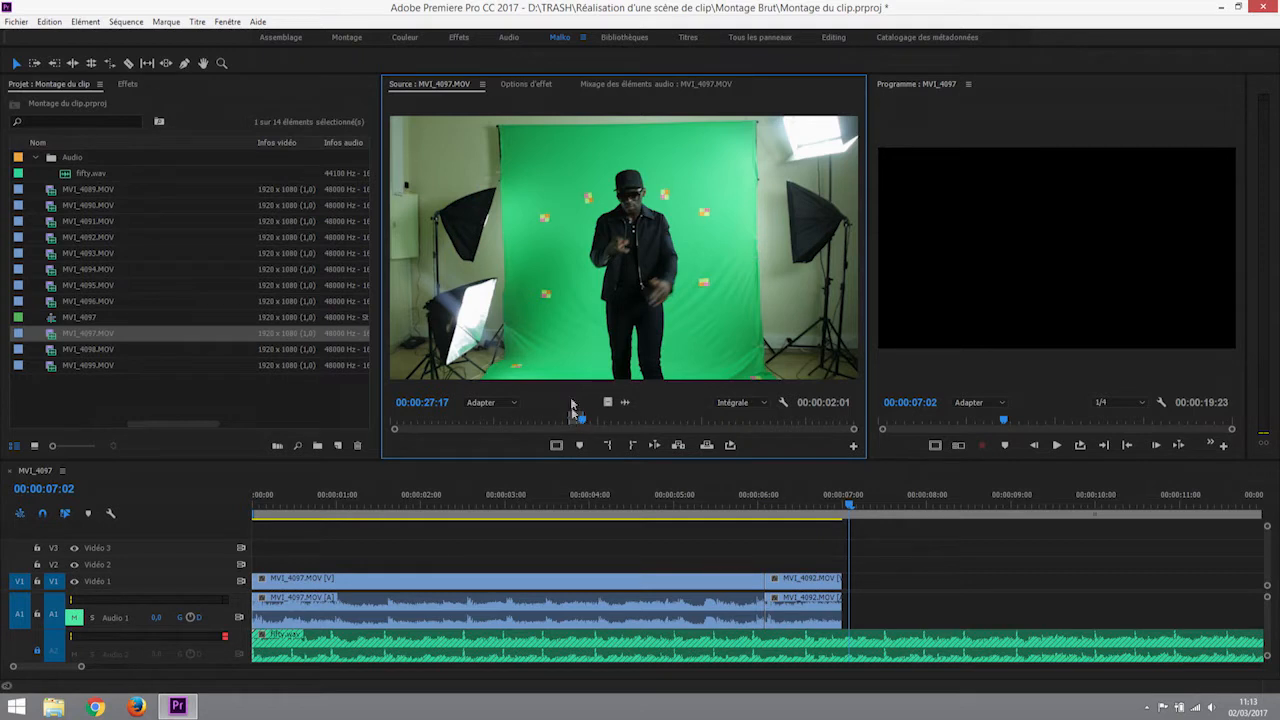
{"action": "left_click_drag", "start_coordinate": [697, 297], "coordinate": [855, 590]}
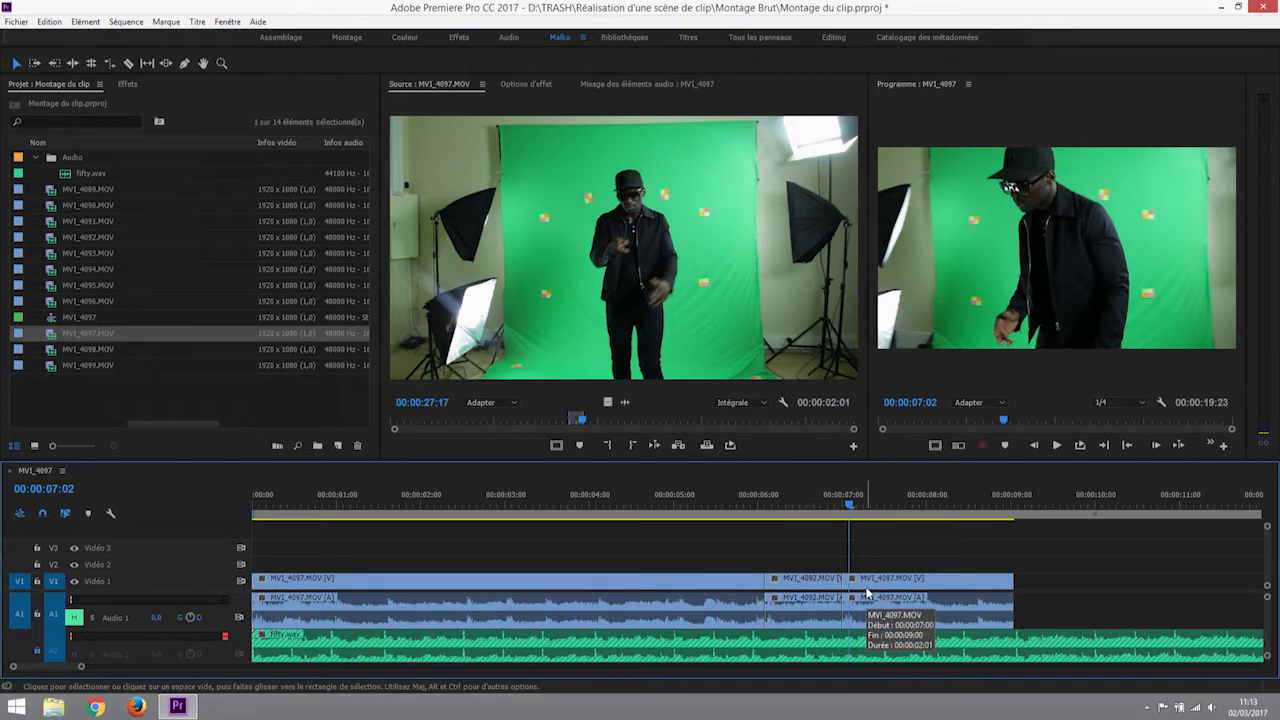
Step: Set the speed of the newly placed MVI_4097.MOV clip at the end of the sequence to 400%
{"action": "left_click", "coordinate": [874, 580]}
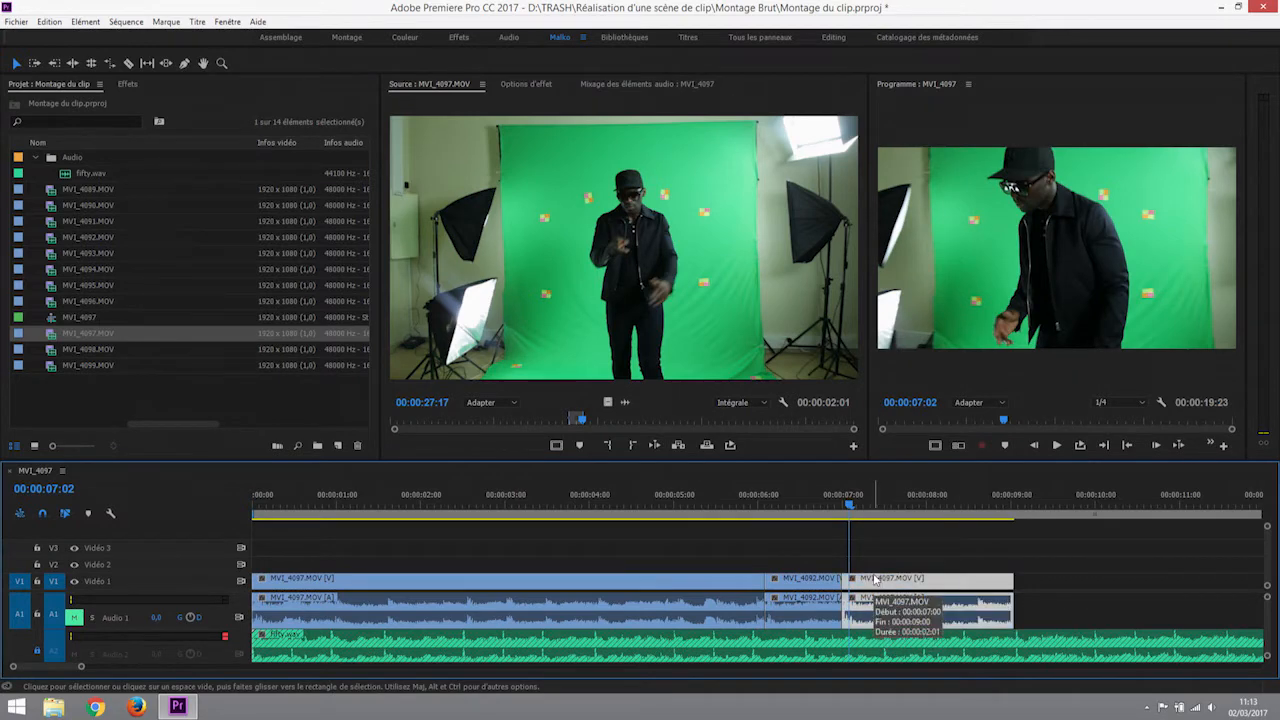
{"action": "right_click", "coordinate": [874, 580]}
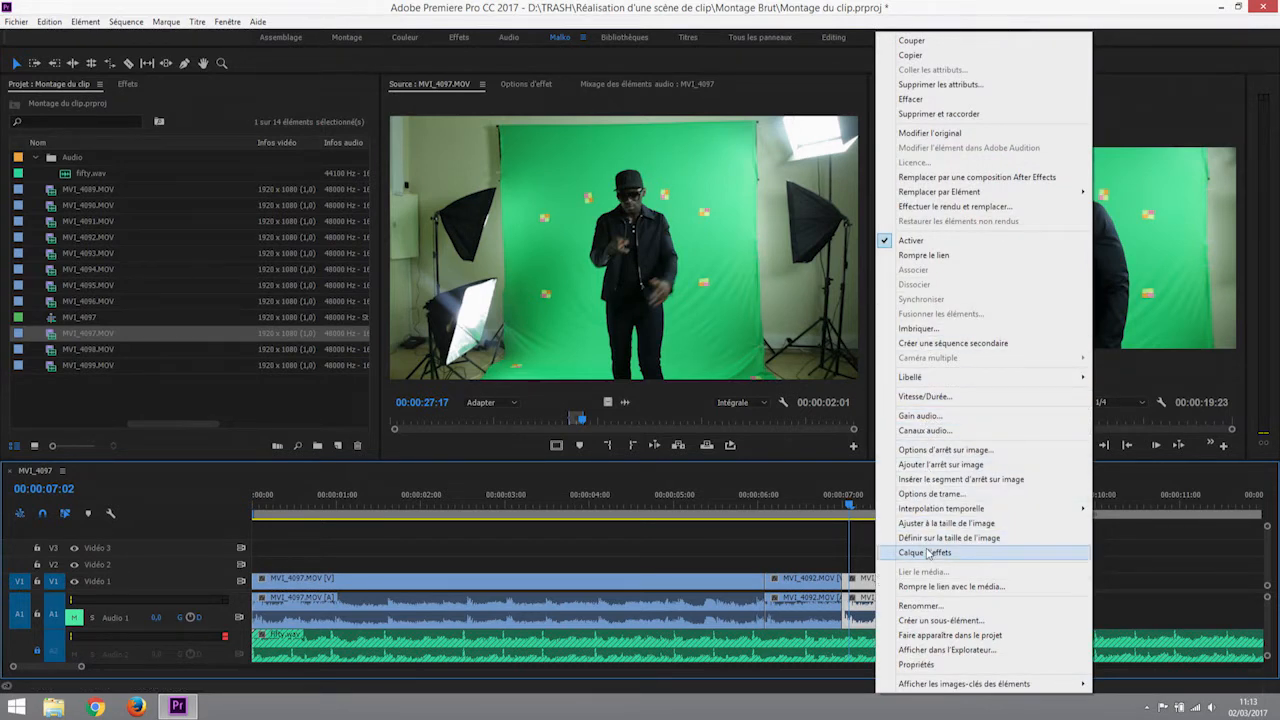
{"action": "left_click", "coordinate": [926, 398]}
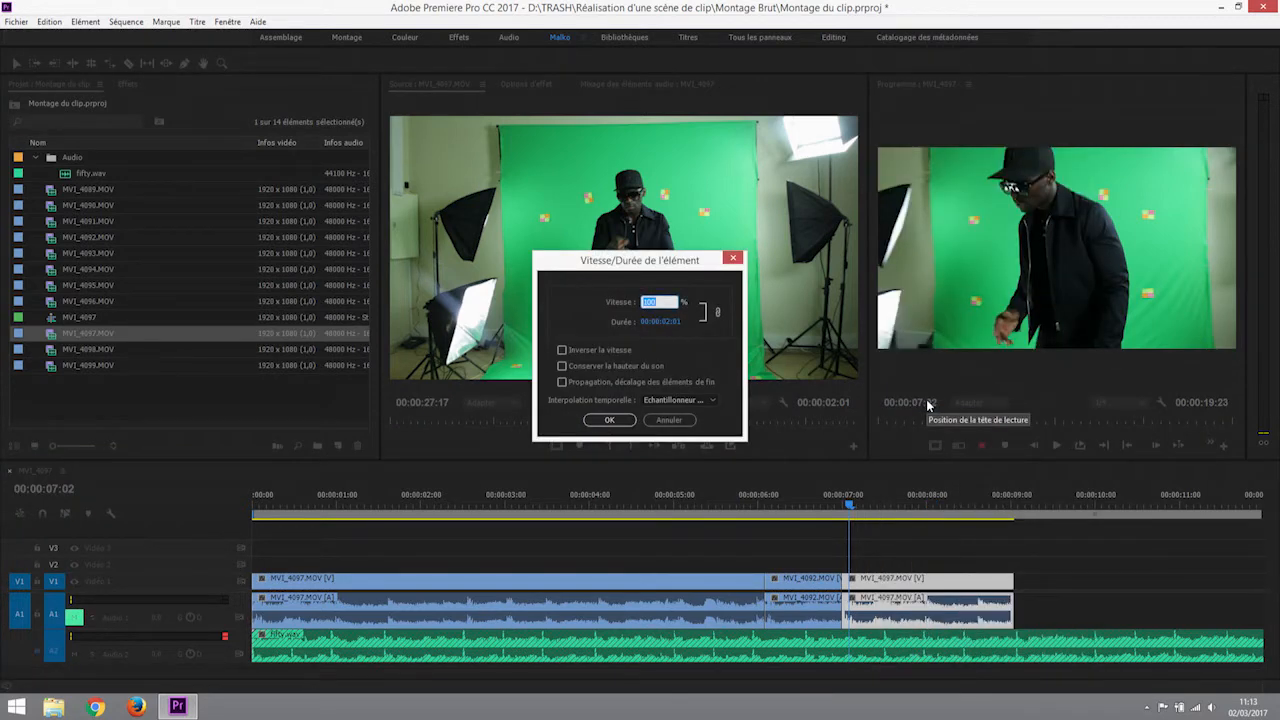
{"action": "type", "text": "40"}
{"action": "key", "text": "Return"}
Step: Play the end of the sequence to check how the sped-up clip follows the MVI_4092.MOV clip
{"action": "left_click_drag", "start_coordinate": [851, 507], "coordinate": [737, 510]}
{"action": "key", "text": "space"}
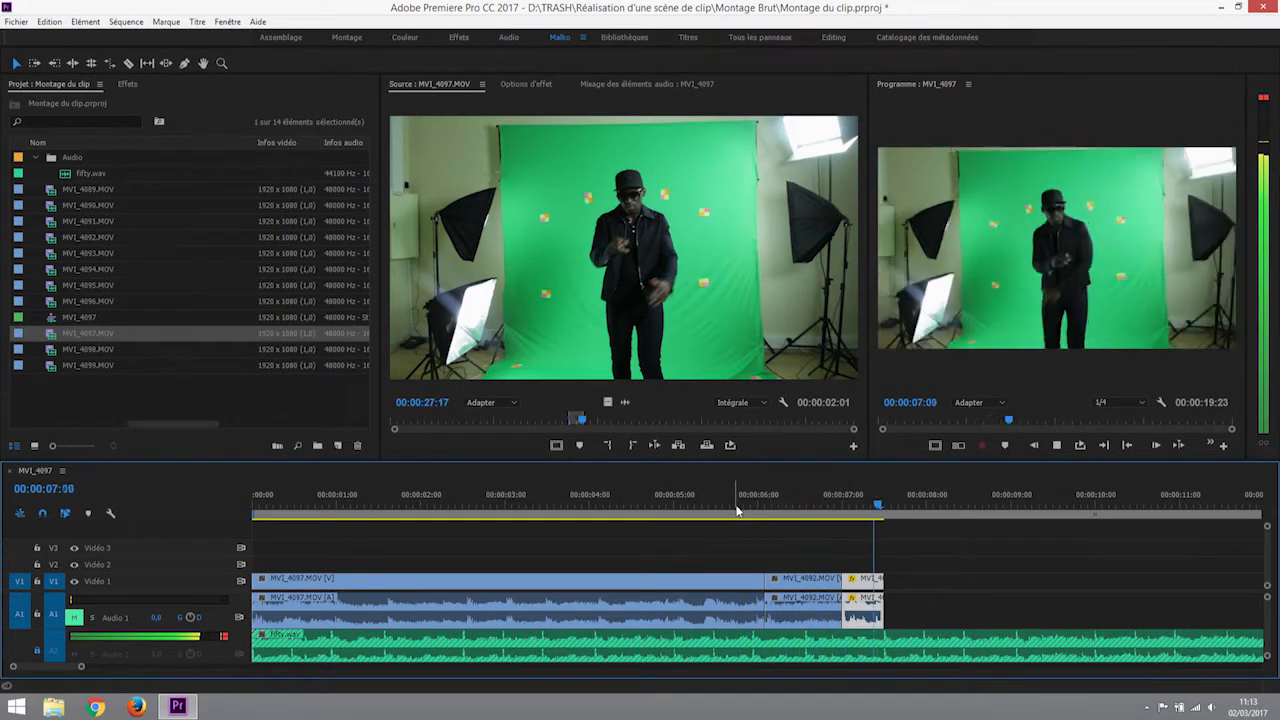
{"action": "key", "text": "space"}
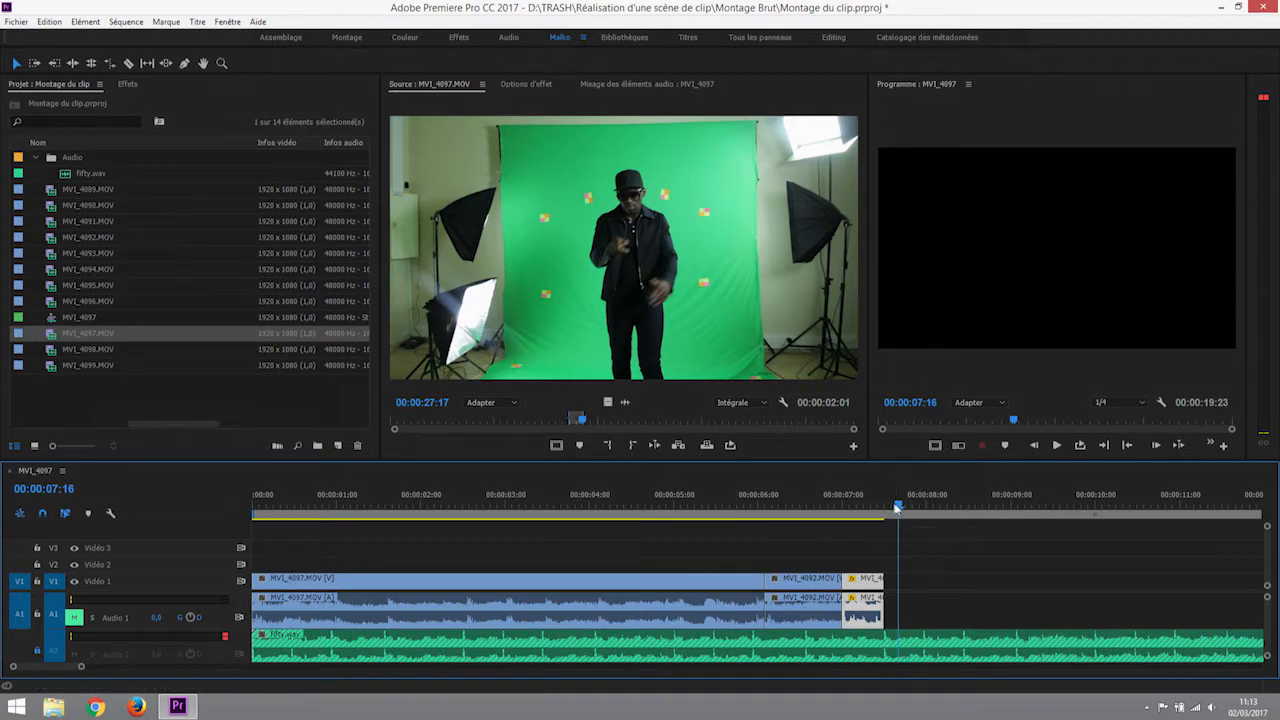
{"action": "key", "text": "Home"}
{"action": "key", "text": "space"}
{"action": "left_click_drag", "start_coordinate": [265, 558], "coordinate": [737, 590]}
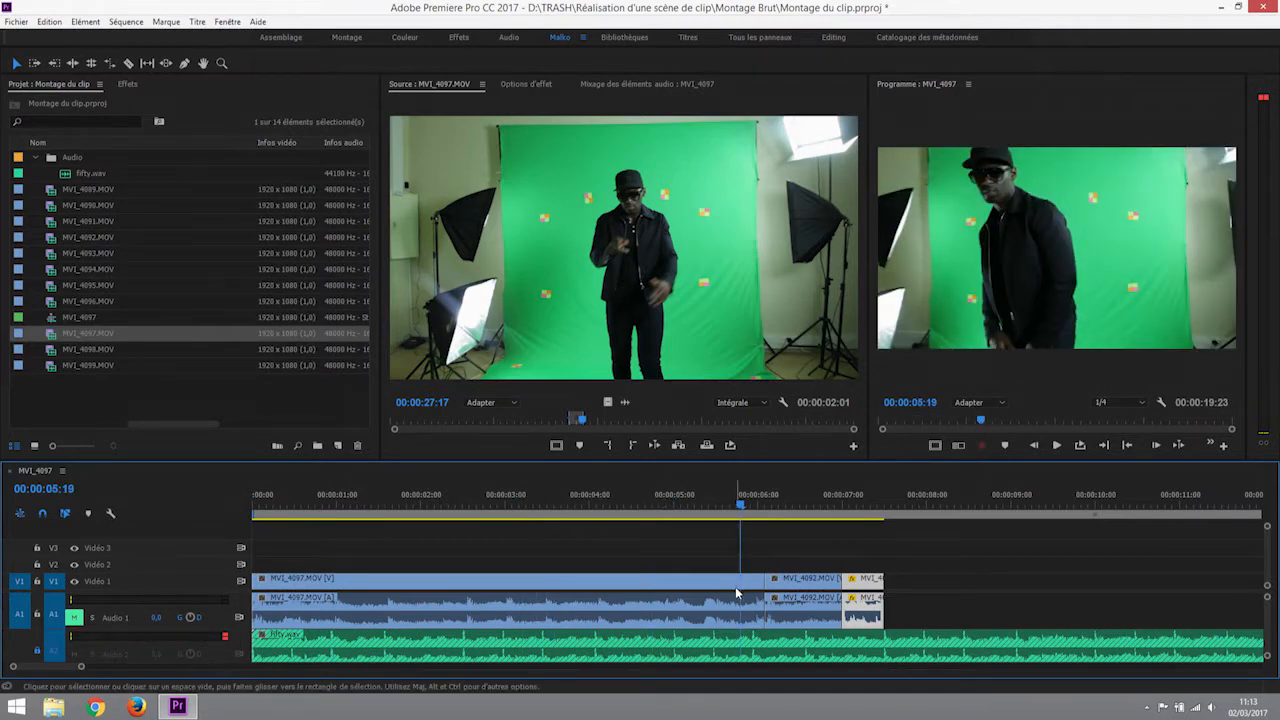
{"action": "key", "text": "space"}
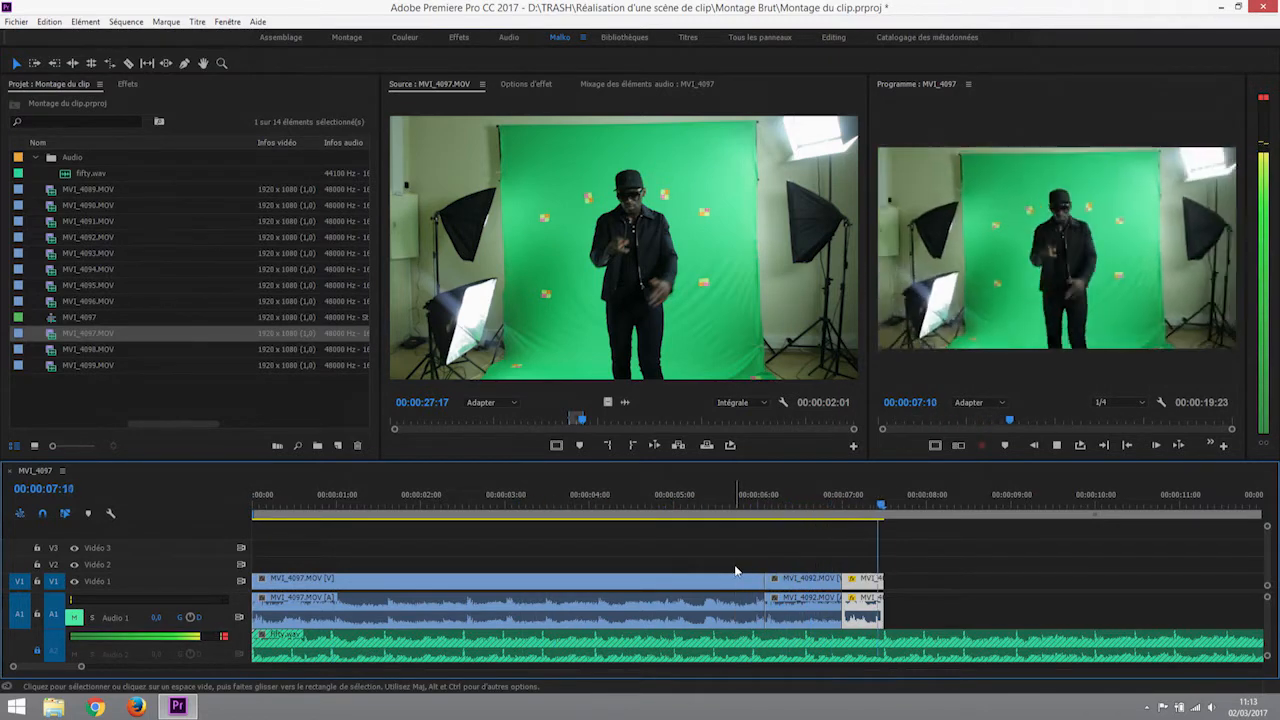
{"action": "key", "text": "space"}
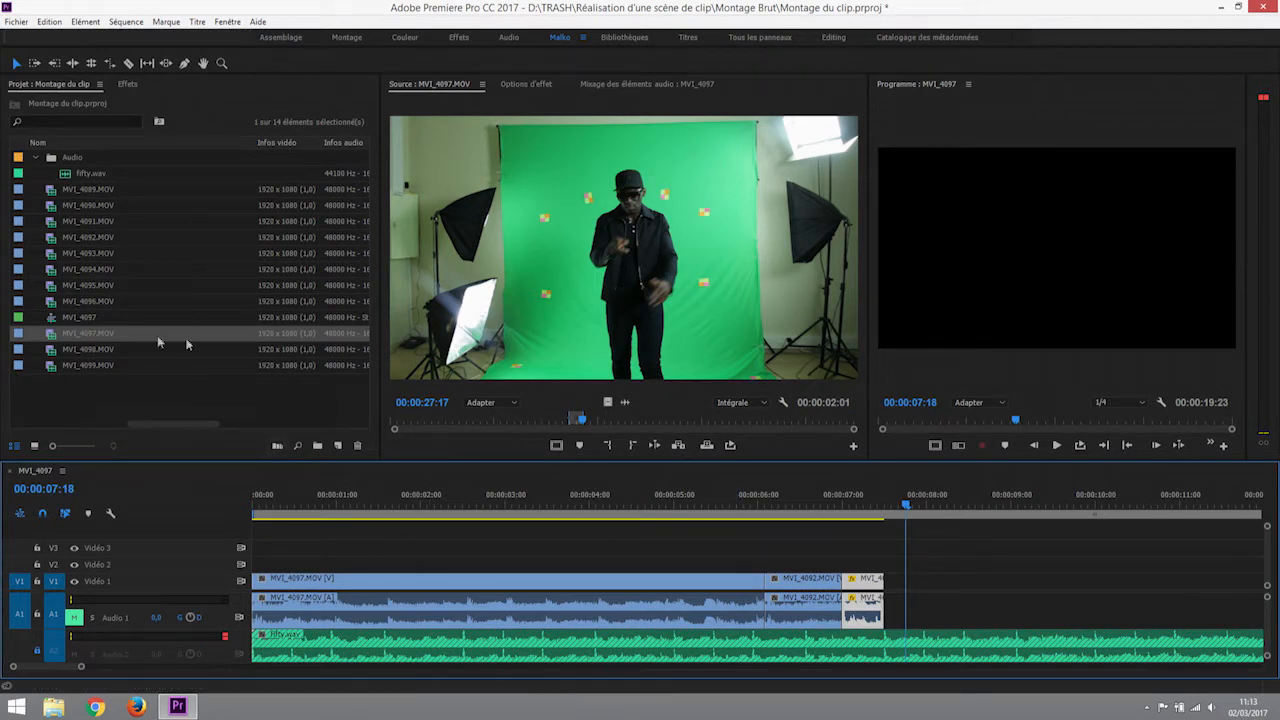
Step: Reopen the source clip MVI_4097.MOV and mark a new in point at the previous out point, 00:00:27:19
{"action": "double_click", "coordinate": [59, 341]}
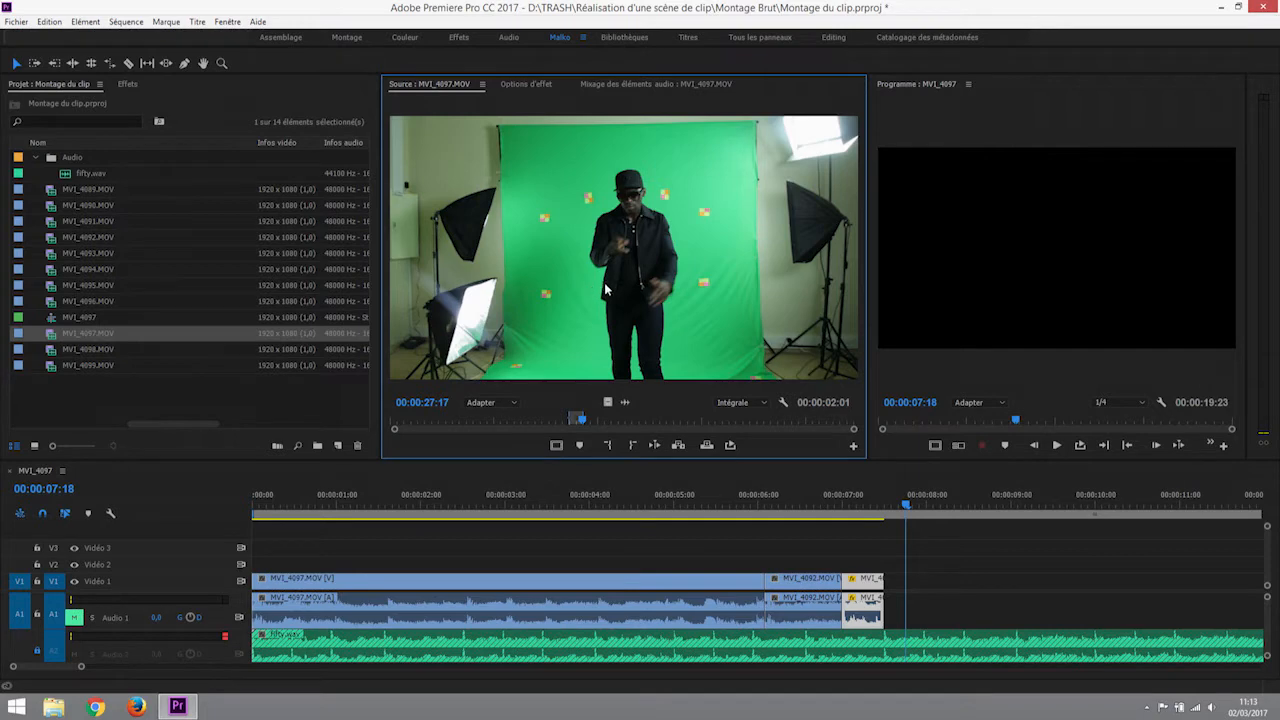
{"action": "left_click_drag", "start_coordinate": [583, 421], "coordinate": [600, 424]}
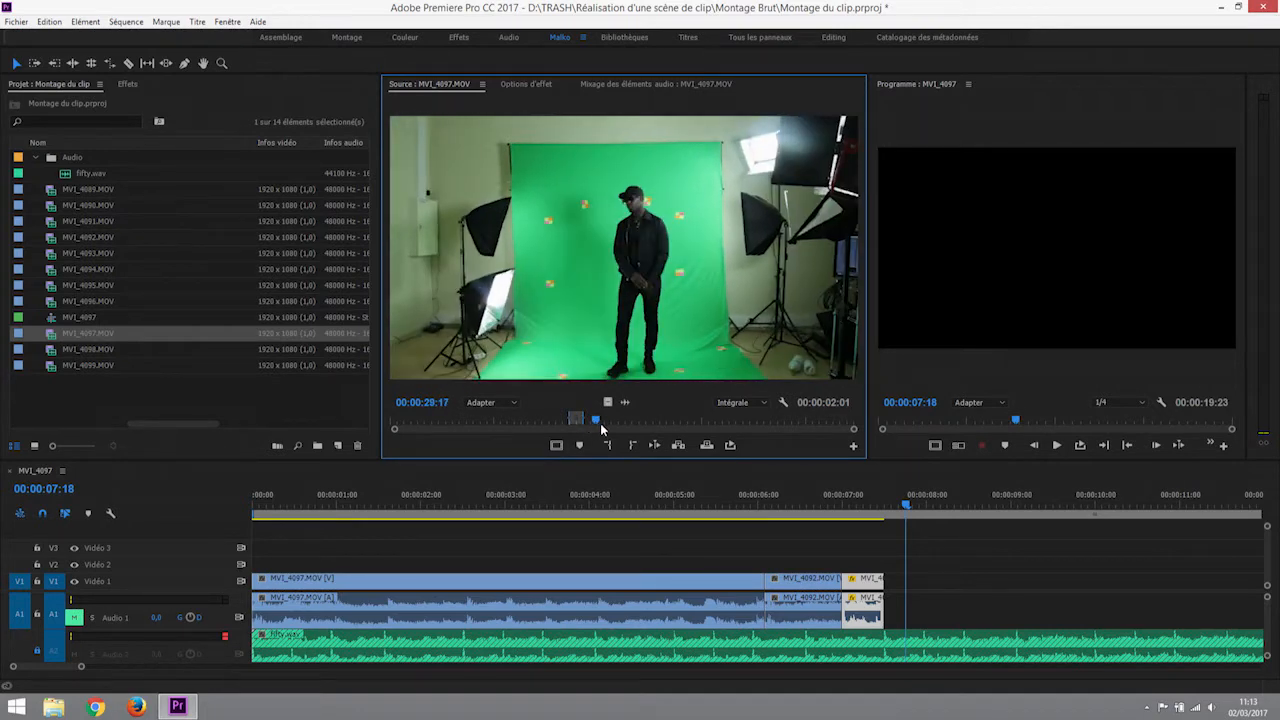
{"action": "key", "text": "shift+o"}
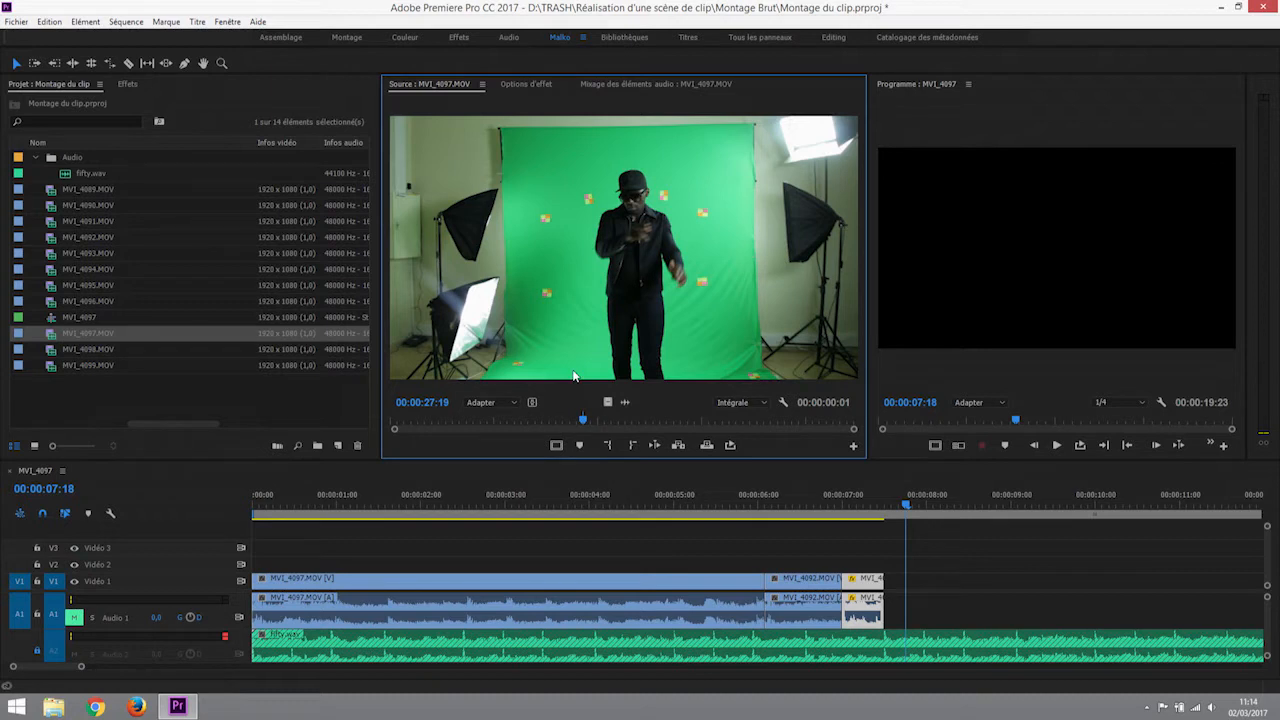
Step: Find the end of the next movement in the source clip and mark the out point at 00:00:29:07
{"action": "key", "text": "space"}
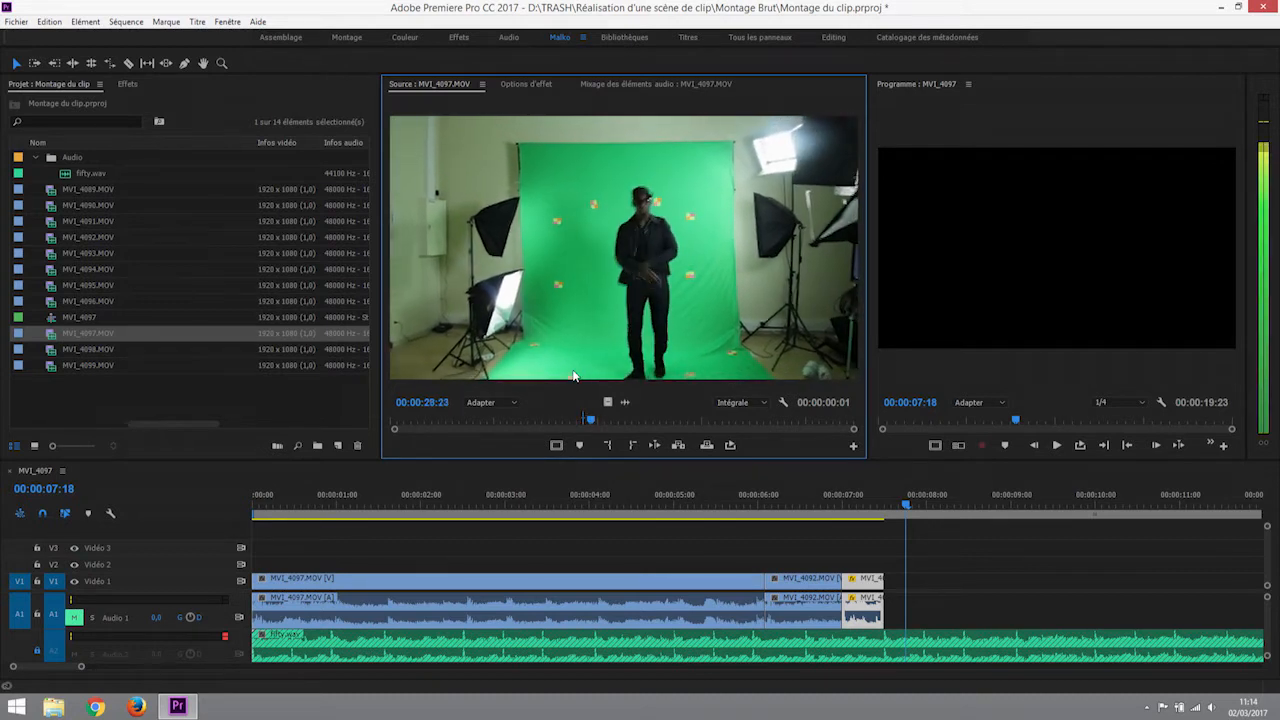
{"action": "key", "text": "space"}
{"action": "key", "text": "Left"}
{"action": "key", "text": "Left"}
{"action": "key", "text": "Left"}
{"action": "key", "text": "Left"}
{"action": "key", "text": "Left"}
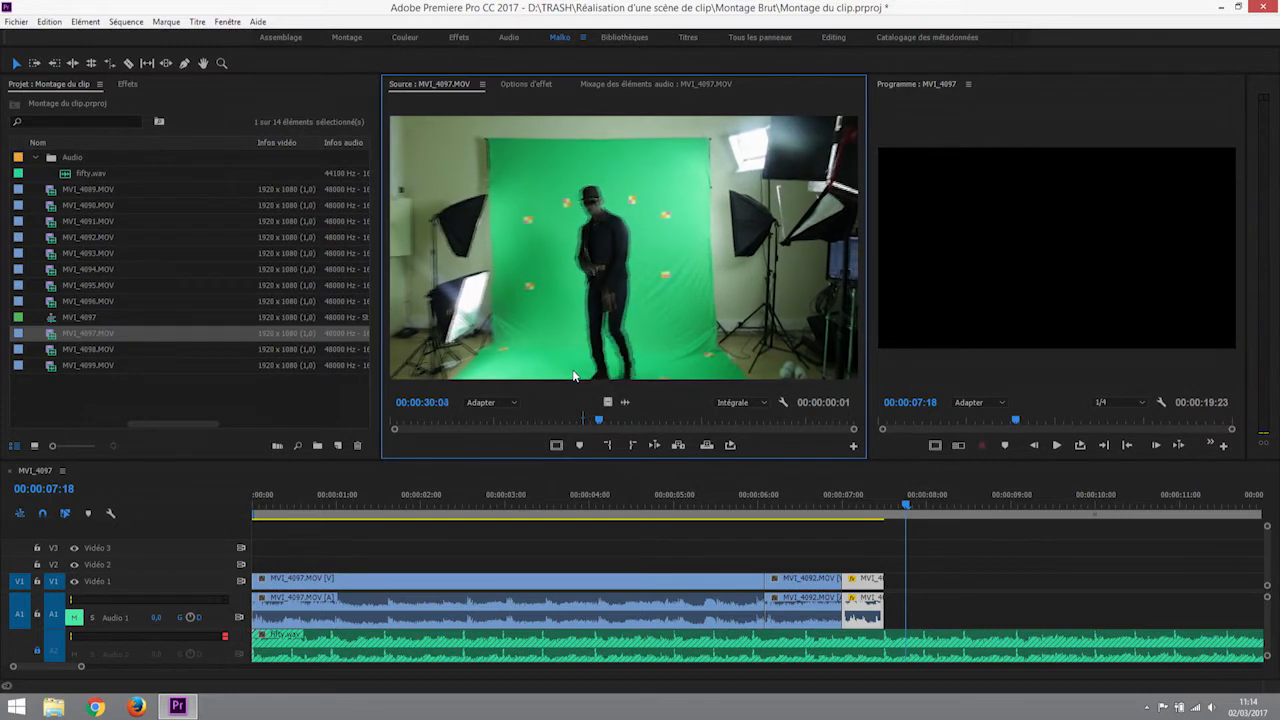
{"action": "key", "text": "Left"}
{"action": "key", "text": "Left"}
{"action": "key", "text": "Left"}
{"action": "key", "text": "Left"}
{"action": "key", "text": "Left"}
{"action": "key", "text": "Left"}
{"action": "key", "text": "Left"}
{"action": "key", "text": "Left"}
{"action": "key", "text": "Left"}
{"action": "key", "text": "Left"}
{"action": "key", "text": "Left"}
{"action": "key", "text": "Left"}
{"action": "key", "text": "Left"}
{"action": "key", "text": "Left"}
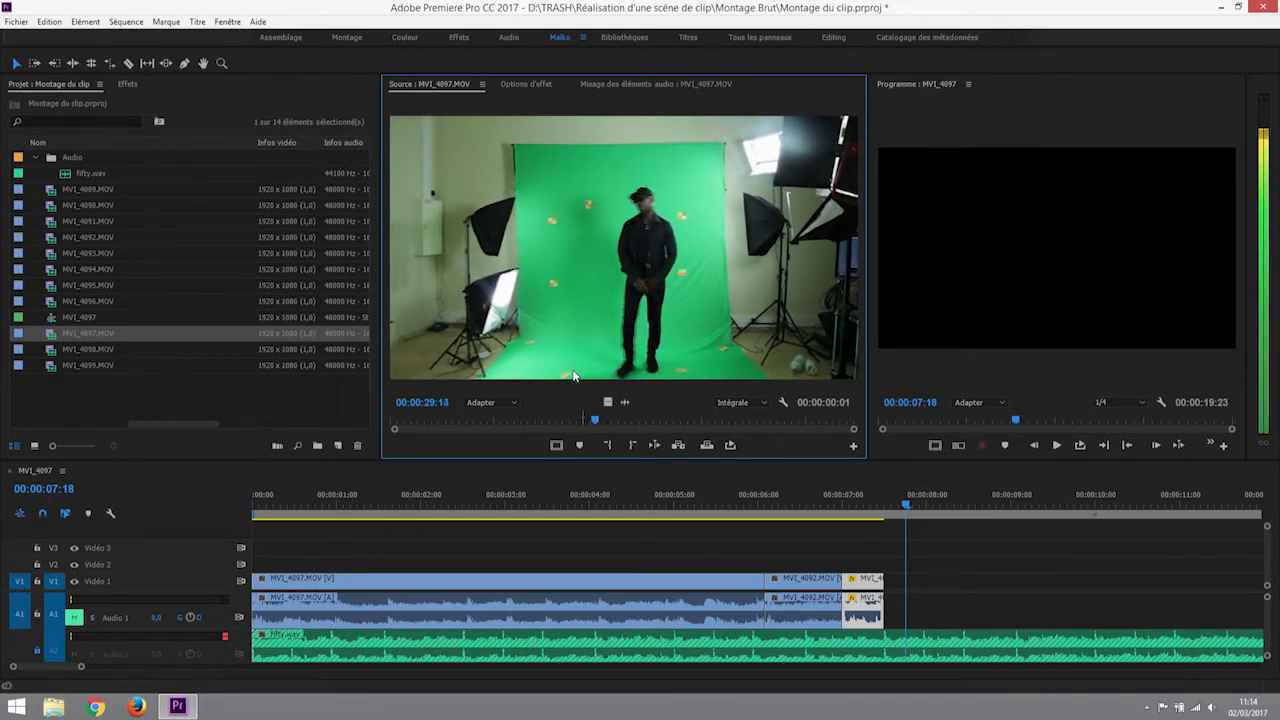
{"action": "key", "text": "Left"}
{"action": "key", "text": "Left"}
{"action": "key", "text": "Left"}
{"action": "key", "text": "Left"}
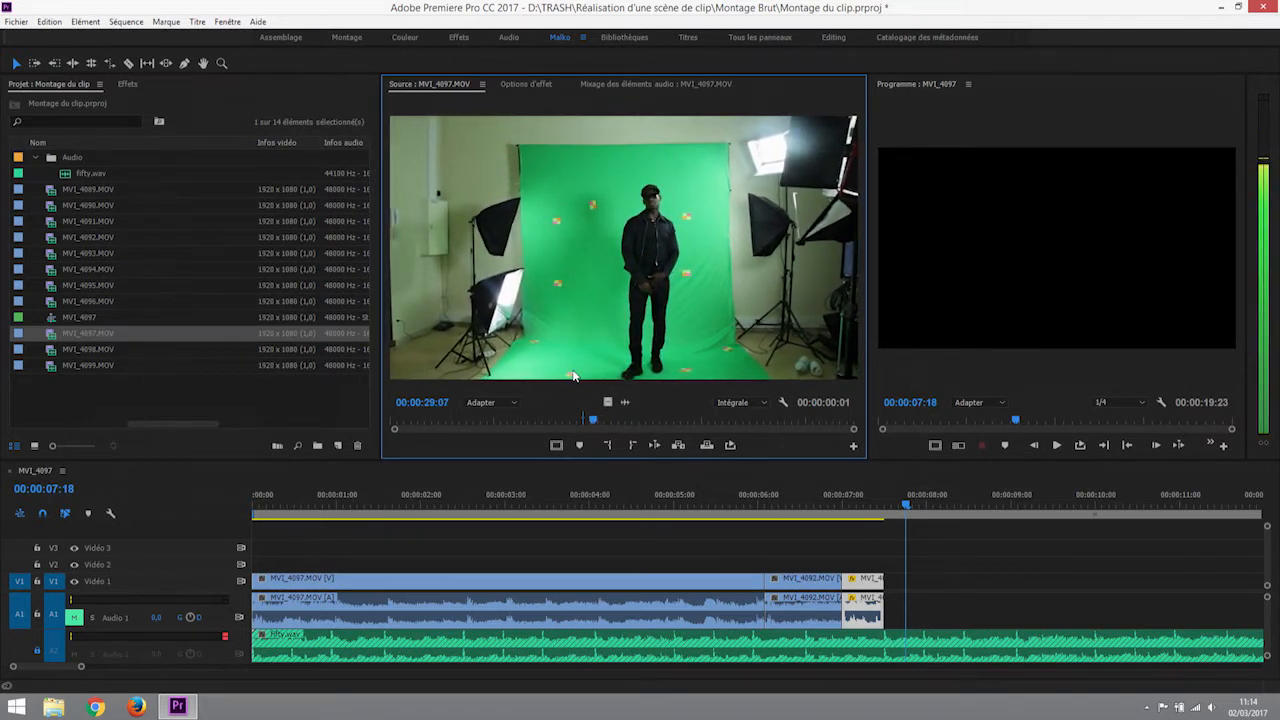
{"action": "key", "text": "i"}
Step: Place the new marked section on Video 1 directly after the sped-up clip and play across the cut
{"action": "left_click_drag", "start_coordinate": [612, 262], "coordinate": [880, 597]}
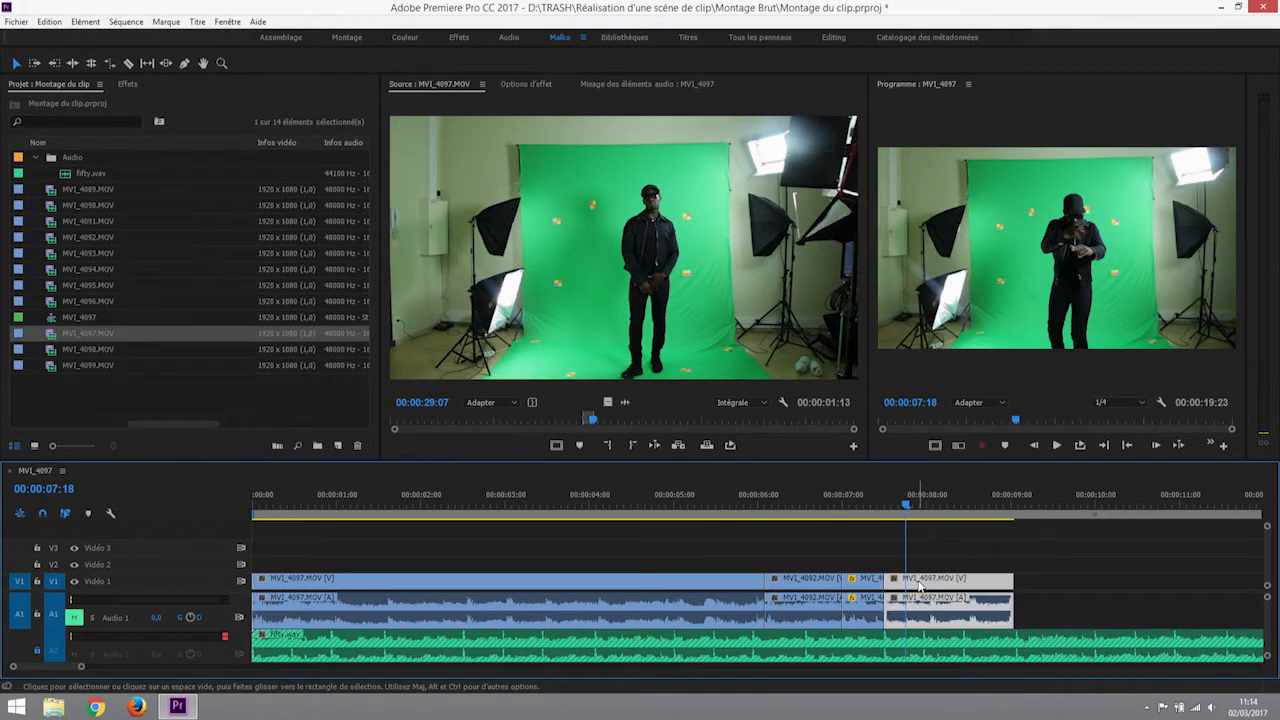
{"action": "left_click_drag", "start_coordinate": [906, 506], "coordinate": [892, 507]}
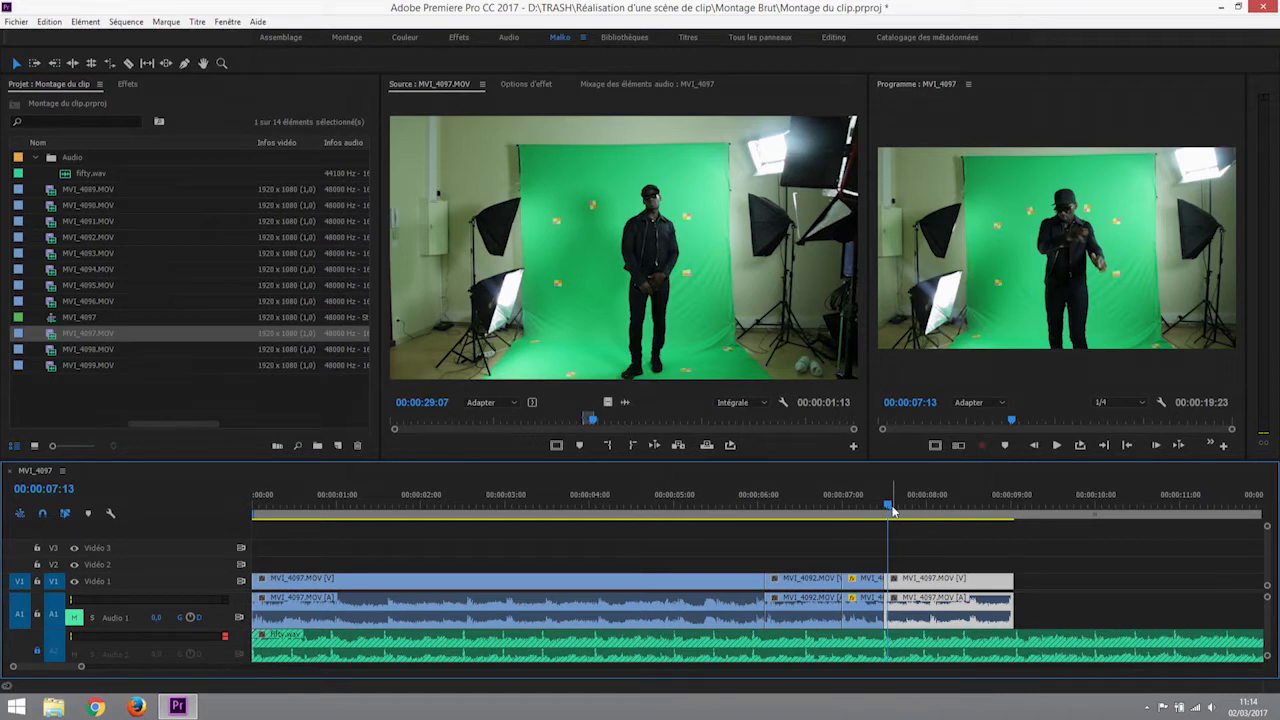
{"action": "left_click_drag", "start_coordinate": [893, 510], "coordinate": [846, 512]}
{"action": "key", "text": "space"}
{"action": "key", "text": "space"}
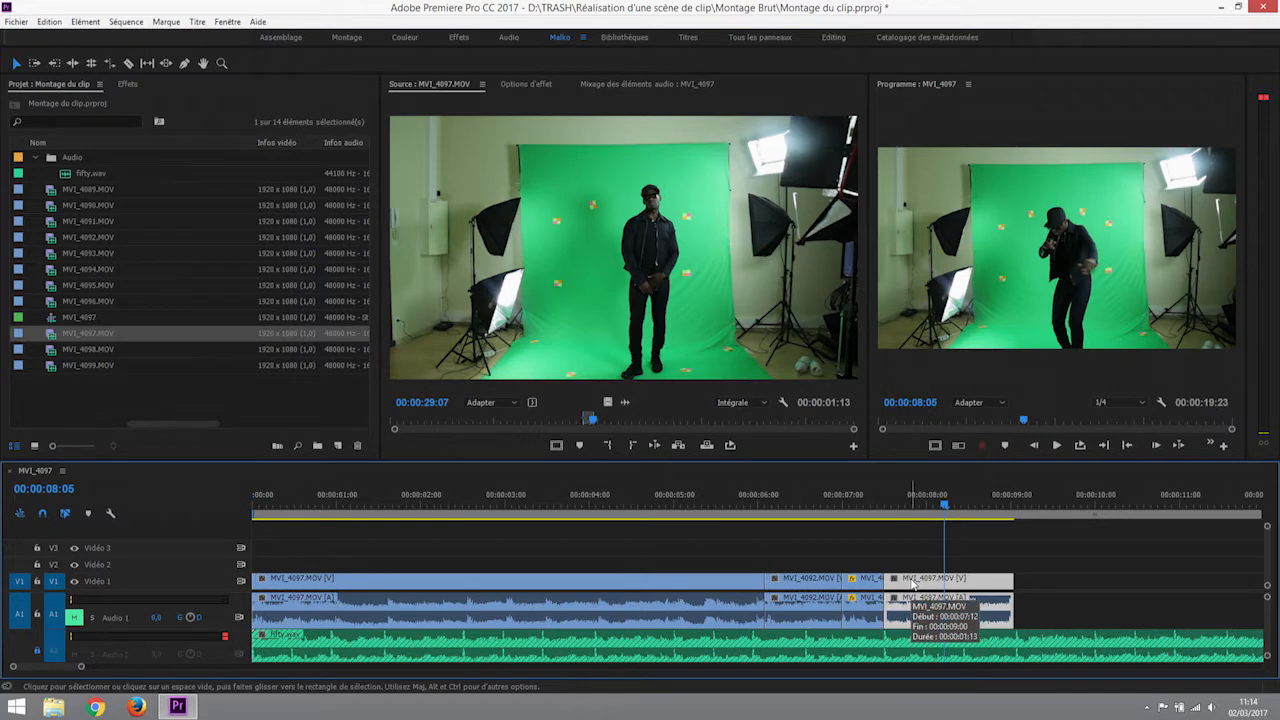
Step: Set the speed of the last MVI_4097.MOV clip in the sequence to 200%
{"action": "right_click", "coordinate": [913, 584]}
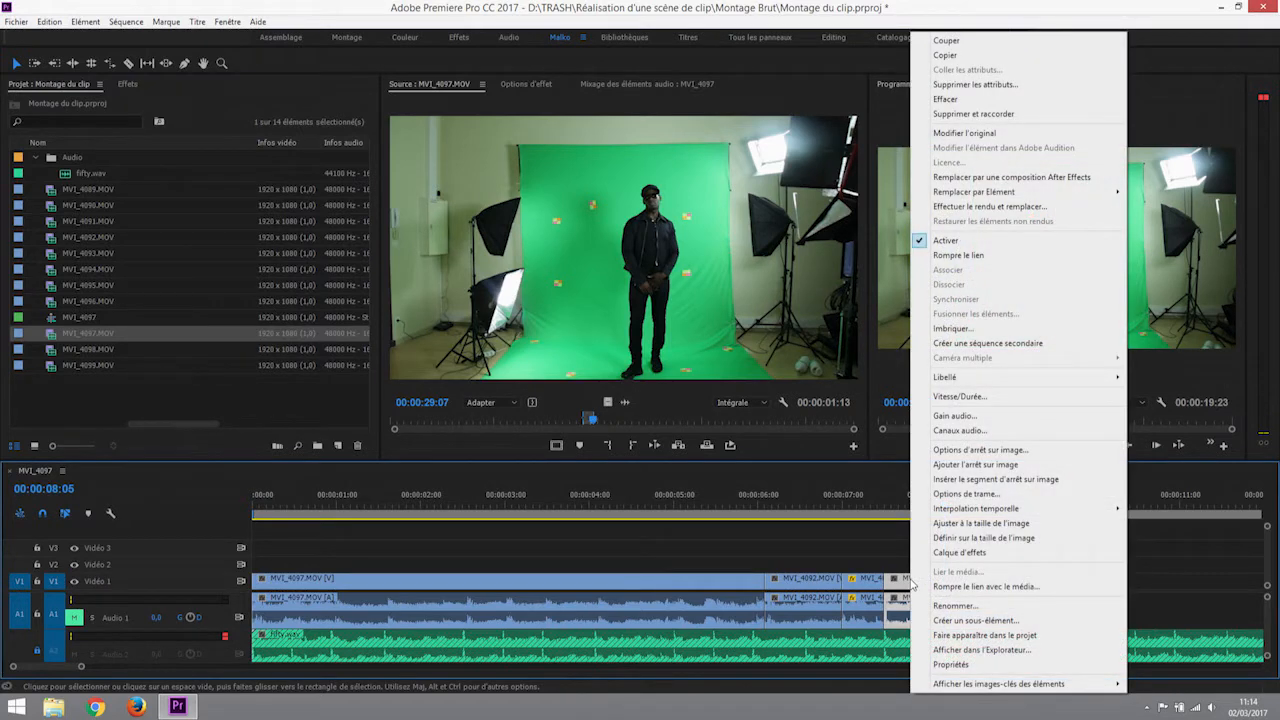
{"action": "left_click", "coordinate": [960, 397]}
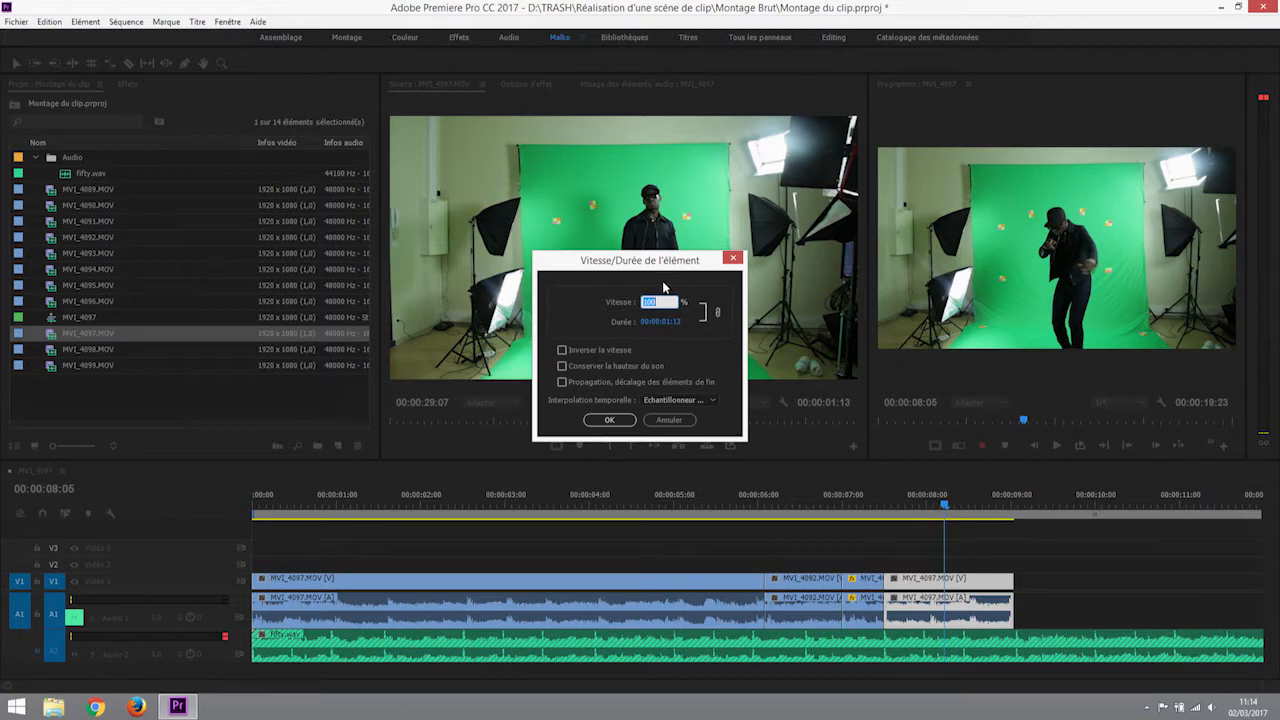
{"action": "type", "text": "200"}
{"action": "key", "text": "Return"}
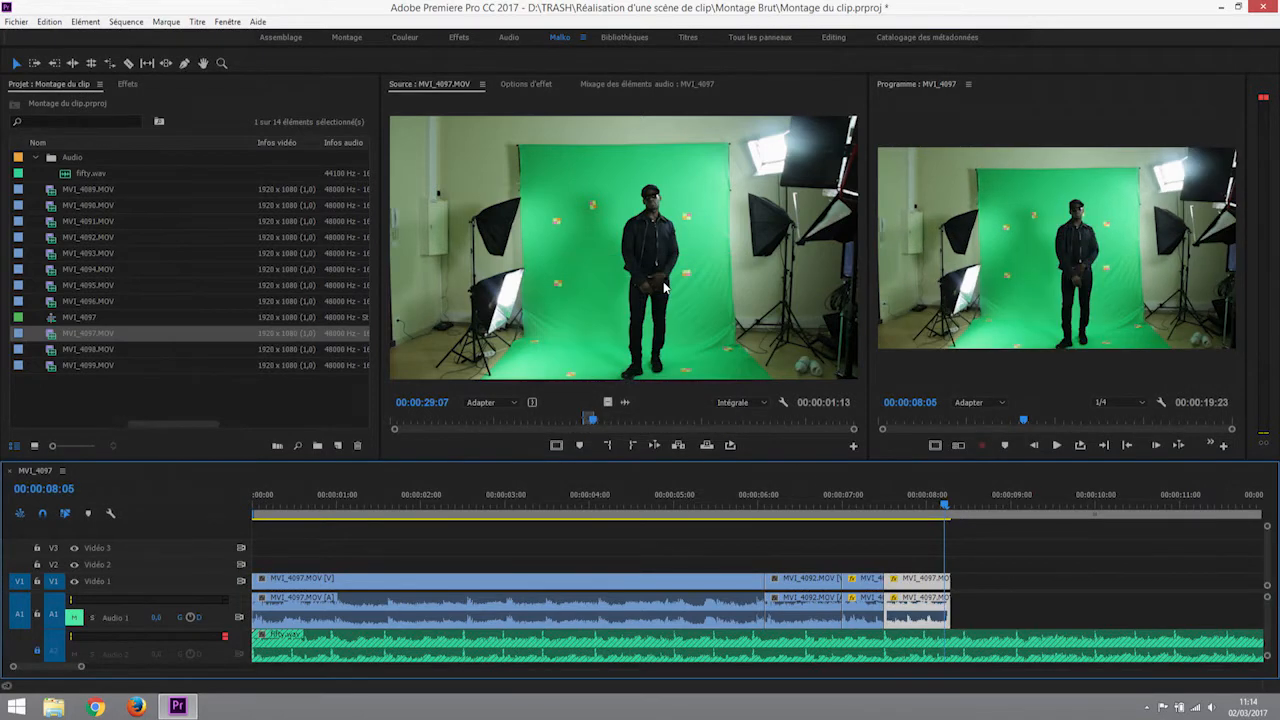
Step: Play the sequence from 00:00:06:01 across both sped-up clips, and advance frame by frame past the last clip to 00:00:08:12
{"action": "left_click_drag", "start_coordinate": [944, 506], "coordinate": [763, 521]}
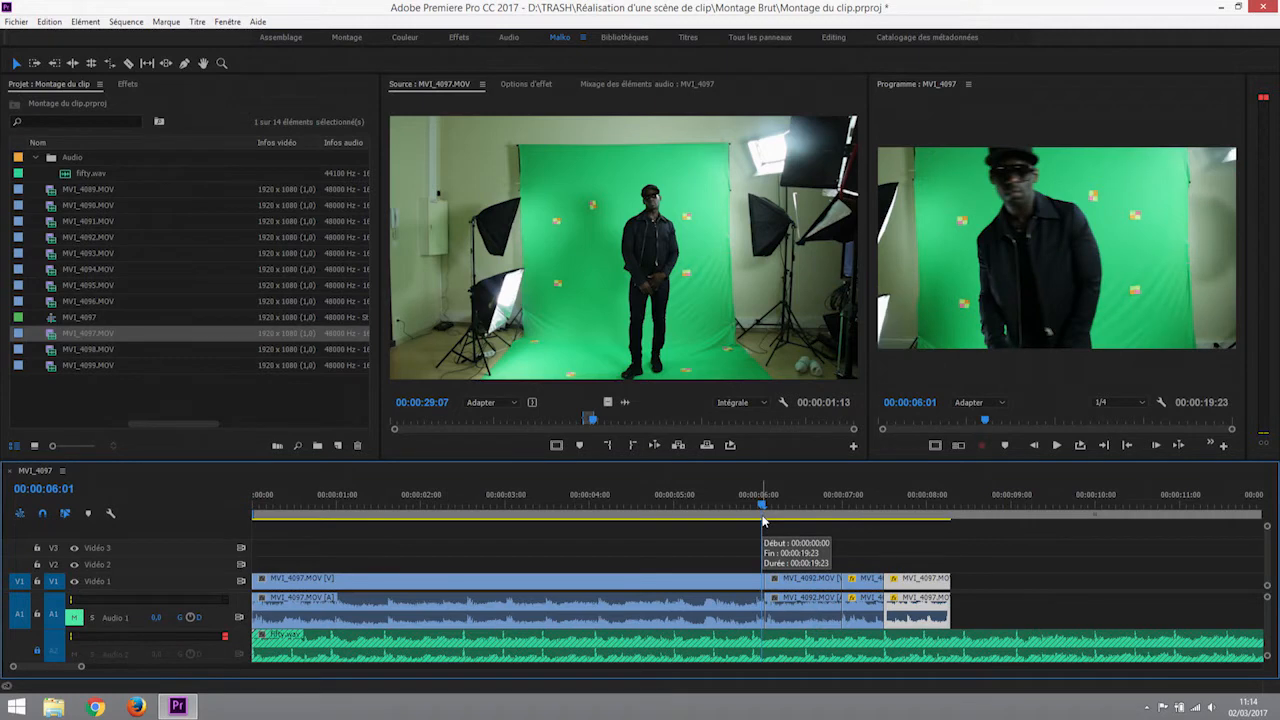
{"action": "key", "text": "space"}
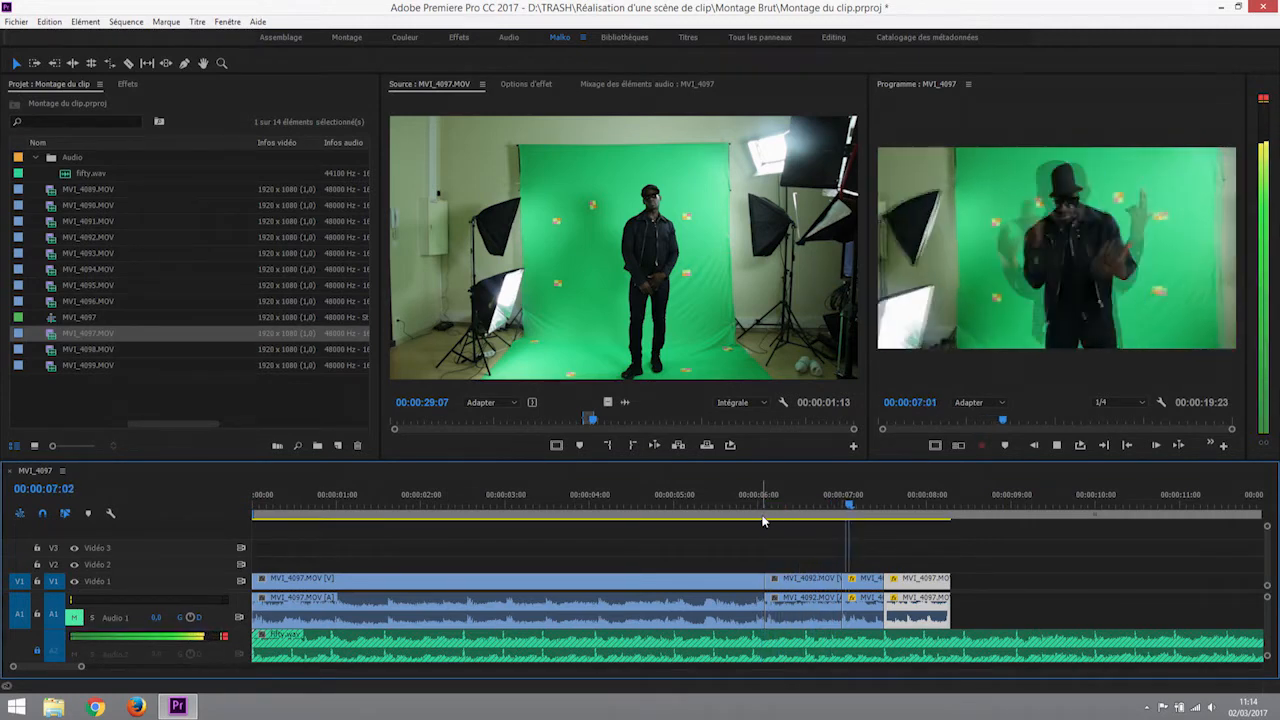
{"action": "key", "text": "space"}
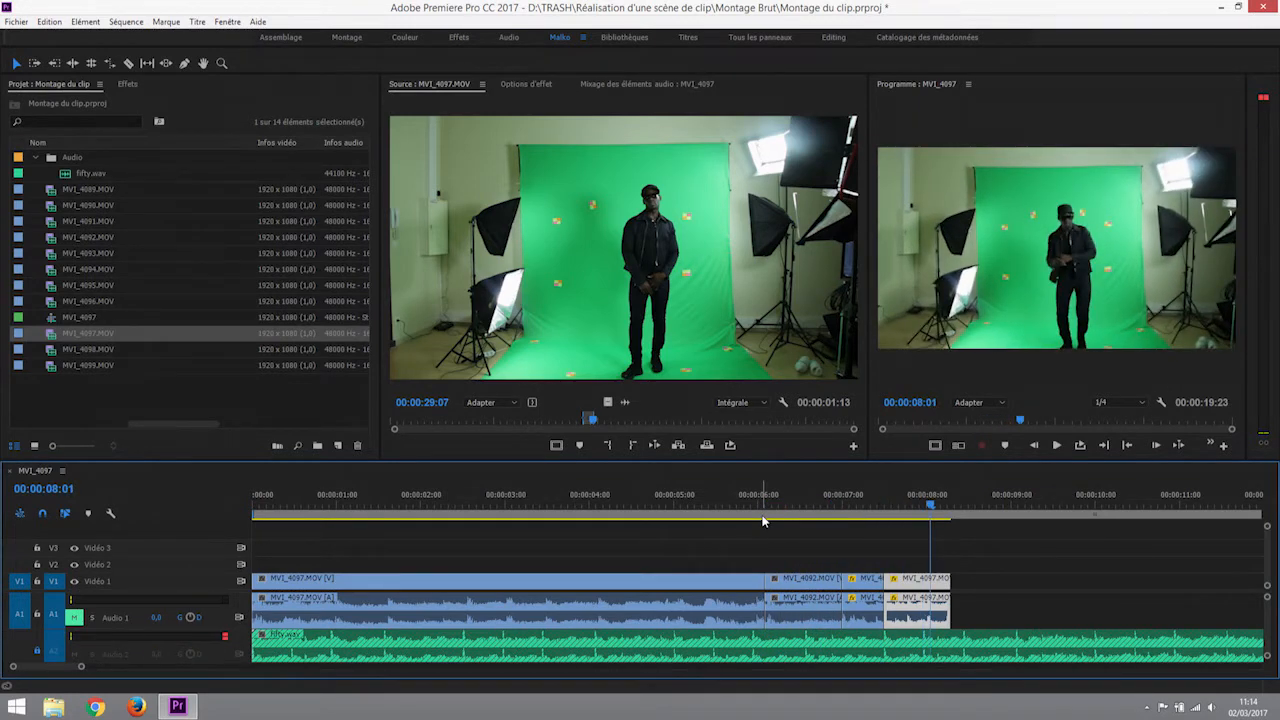
{"action": "key", "text": "Right"}
{"action": "key", "text": "Right"}
{"action": "key", "text": "Right"}
{"action": "key", "text": "Right"}
{"action": "key", "text": "Right"}
{"action": "key", "text": "Right"}
{"action": "key", "text": "Right"}
{"action": "key", "text": "Right"}
{"action": "key", "text": "Right"}
{"action": "key", "text": "Right"}
{"action": "key", "text": "Right"}
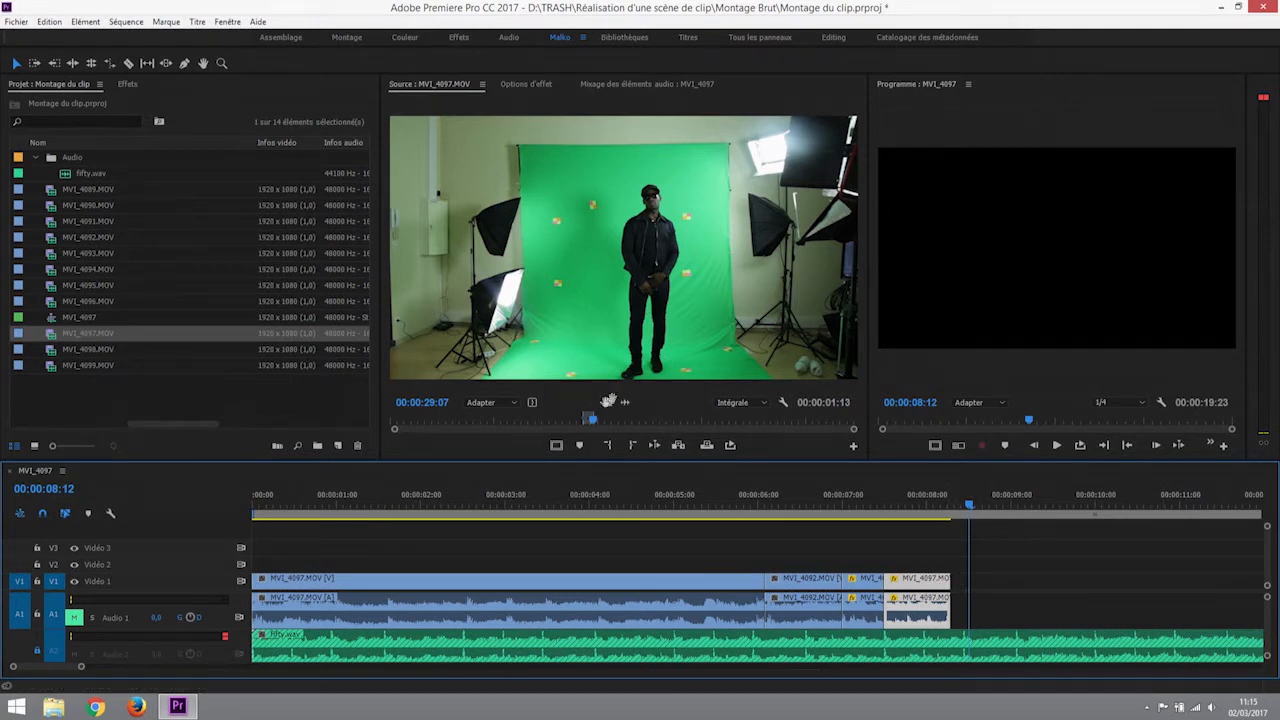
Step: Mark the next source movement with an in point at 00:00:29:07 and an out point at 00:00:30:01, and replay it
{"action": "left_click_drag", "start_coordinate": [590, 422], "coordinate": [626, 421]}
{"action": "key", "text": "shift+o"}
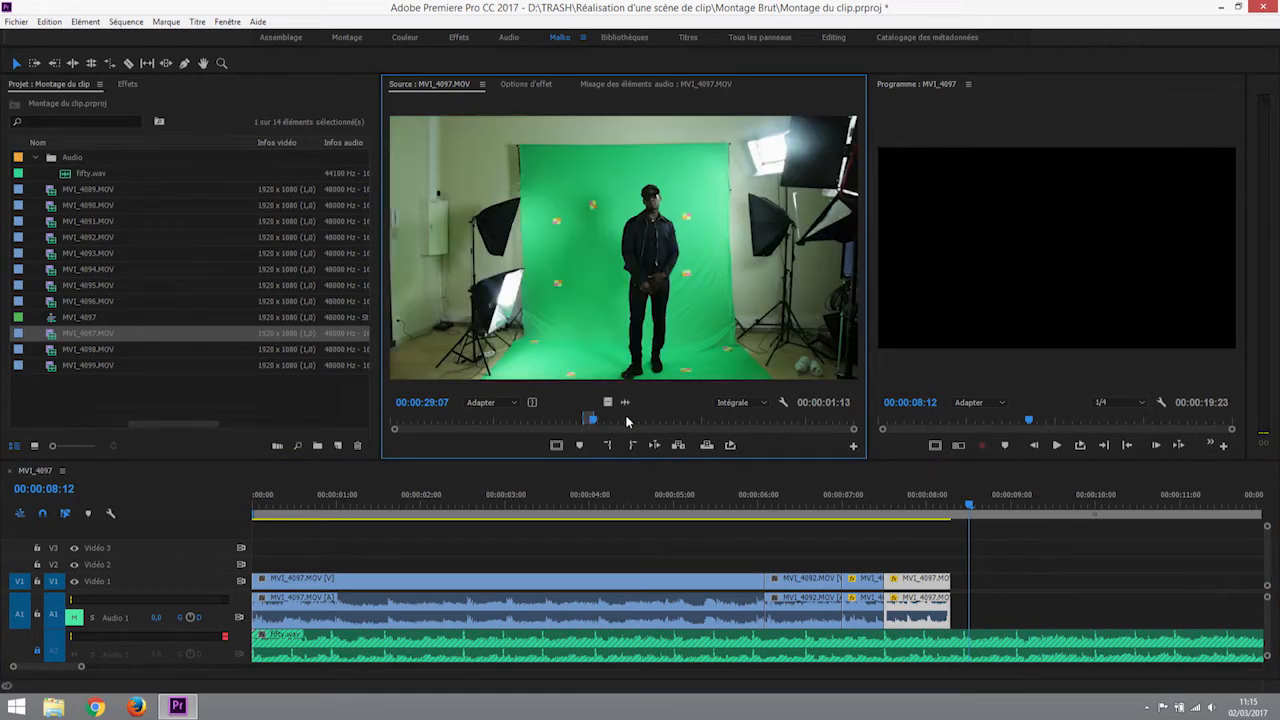
{"action": "key", "text": "i"}
{"action": "key", "text": "space"}
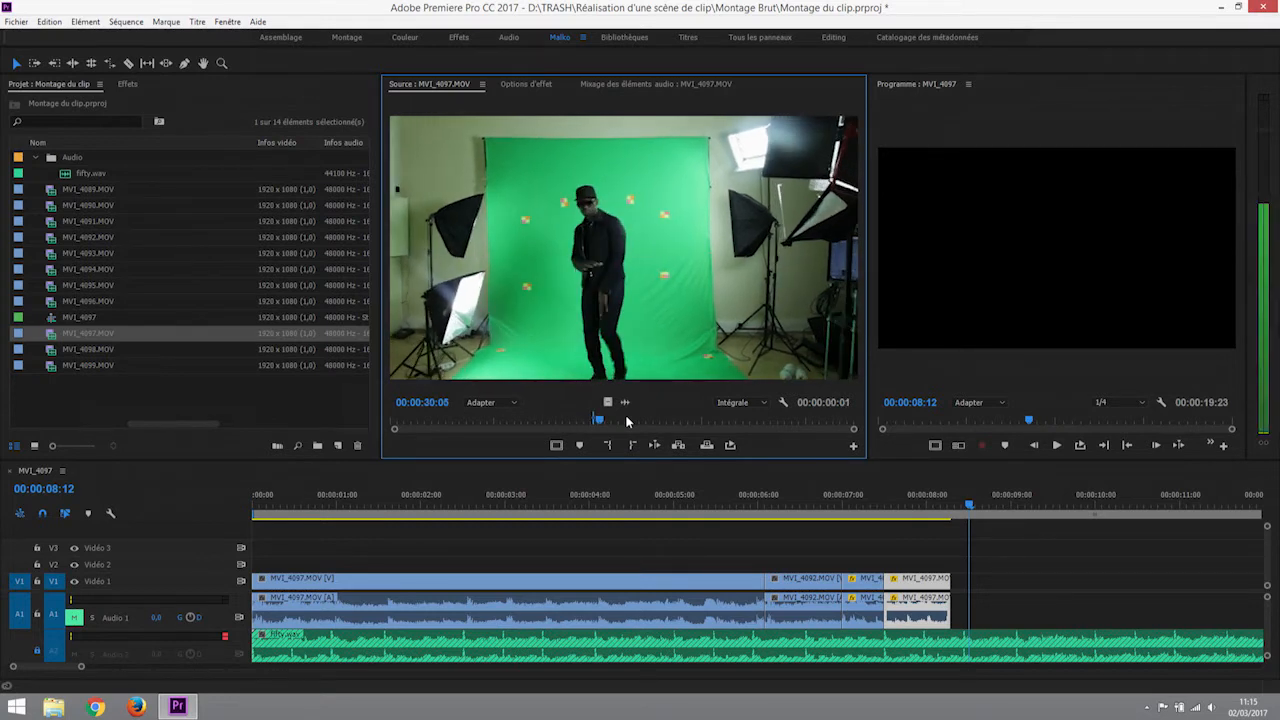
{"action": "key", "text": "Left"}
{"action": "key", "text": "Left"}
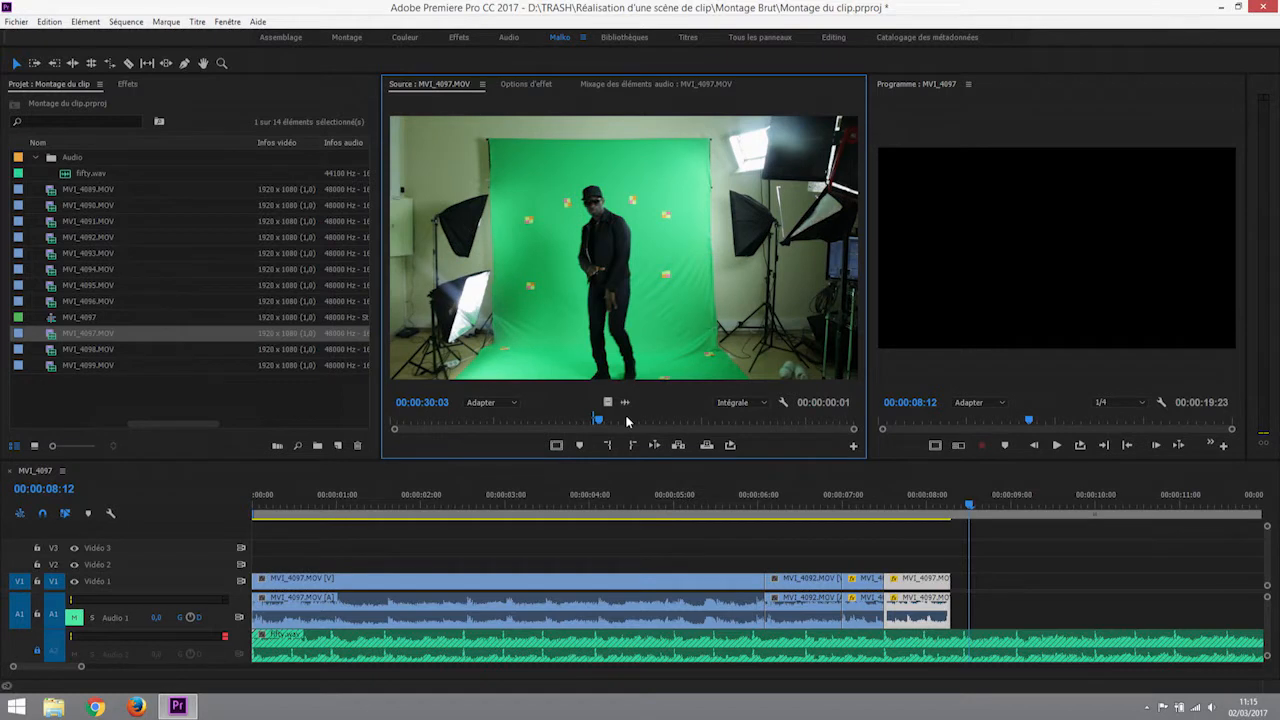
{"action": "key", "text": "Left"}
{"action": "key", "text": "Left"}
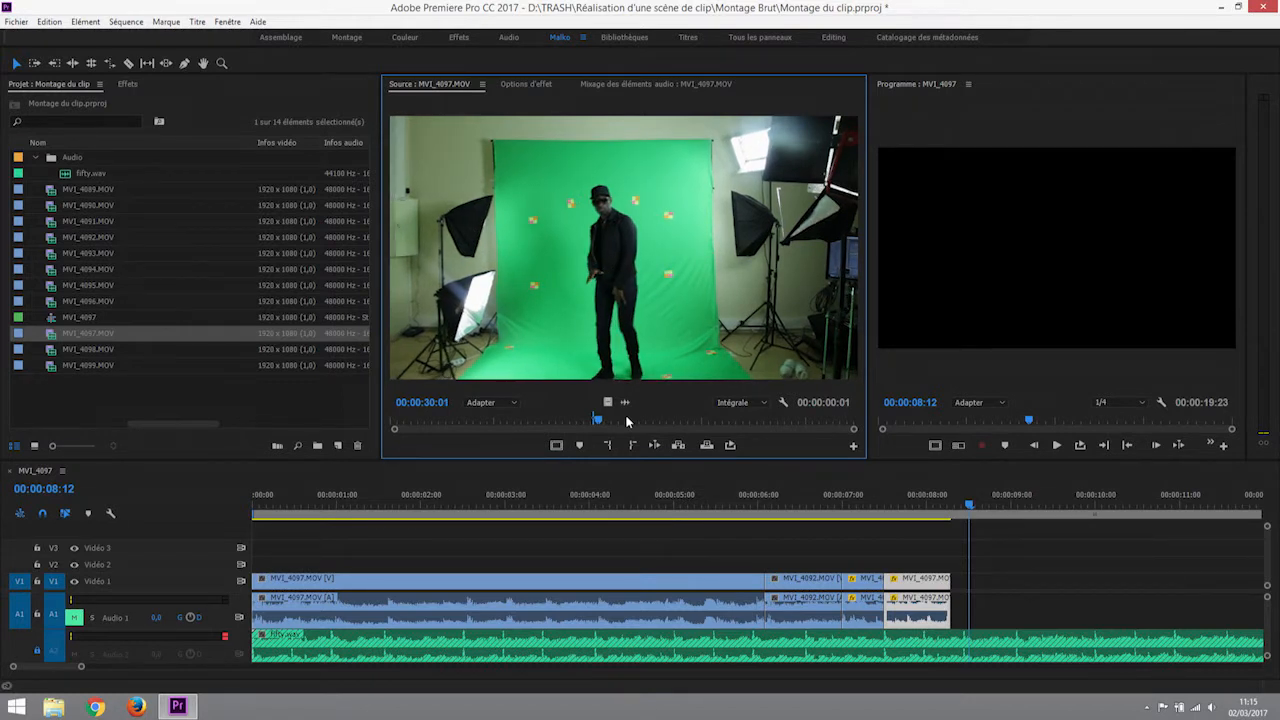
{"action": "key", "text": "o"}
{"action": "key", "text": "shift+i"}
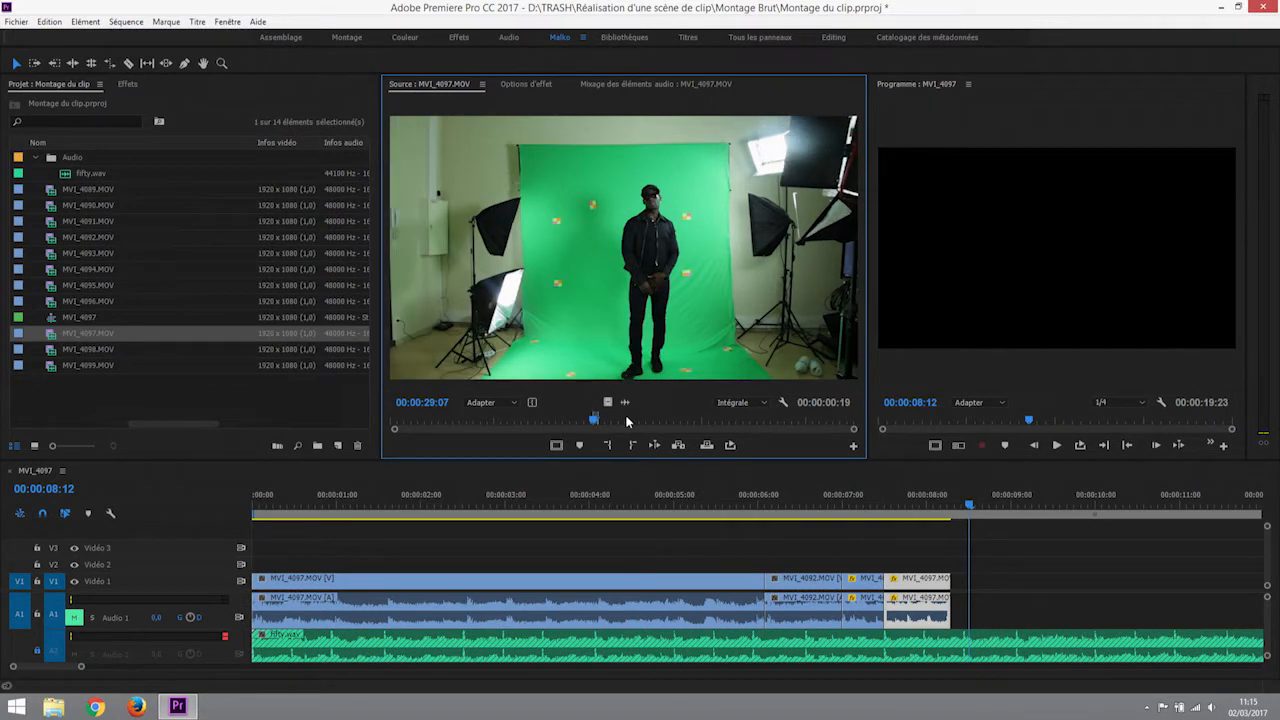
{"action": "key", "text": "space"}
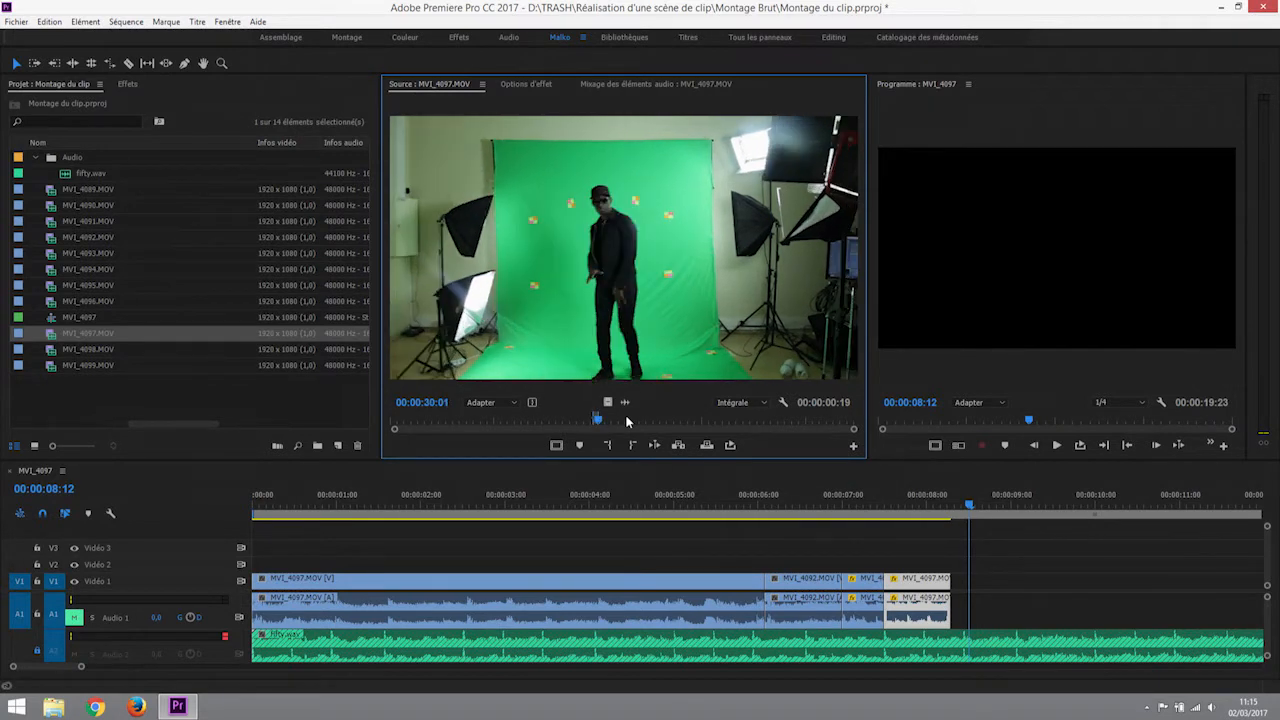
Step: Place the marked section on Video 1 directly after the last sped-up clip and play the sequence through it
{"action": "left_click_drag", "start_coordinate": [586, 299], "coordinate": [958, 592]}
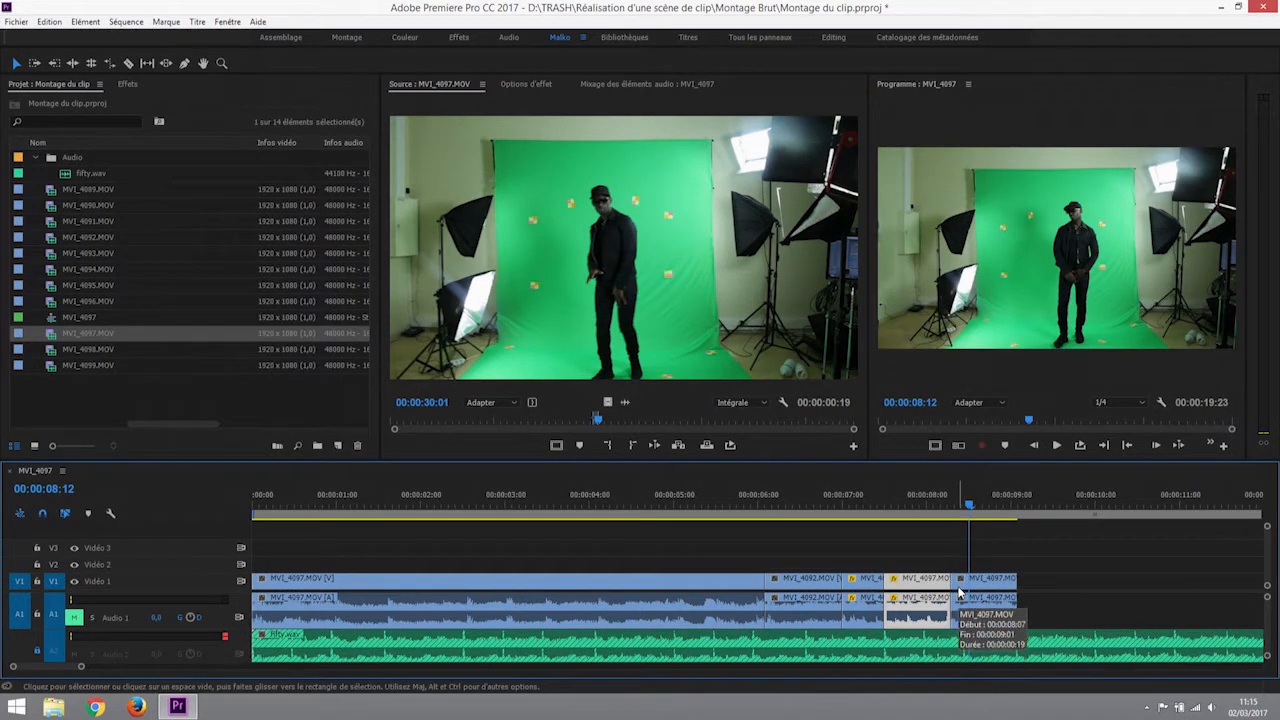
{"action": "left_click_drag", "start_coordinate": [971, 508], "coordinate": [807, 520]}
{"action": "key", "text": "space"}
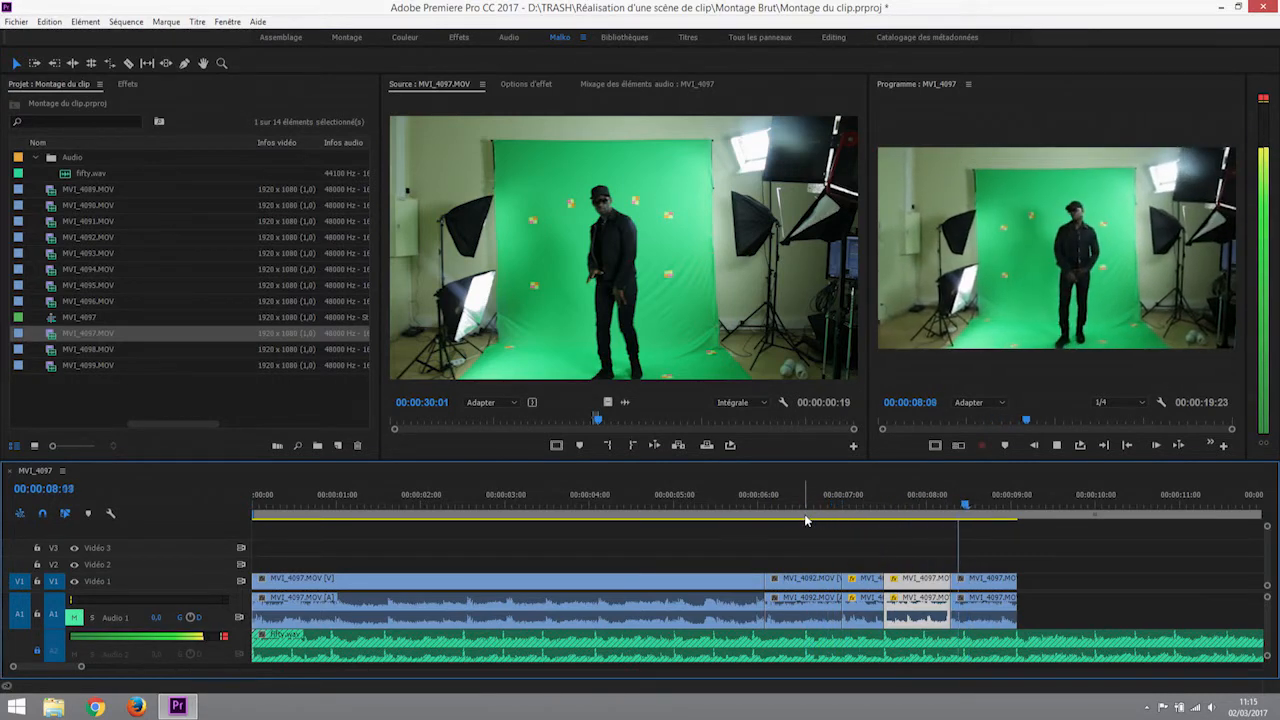
{"action": "key", "text": "space"}
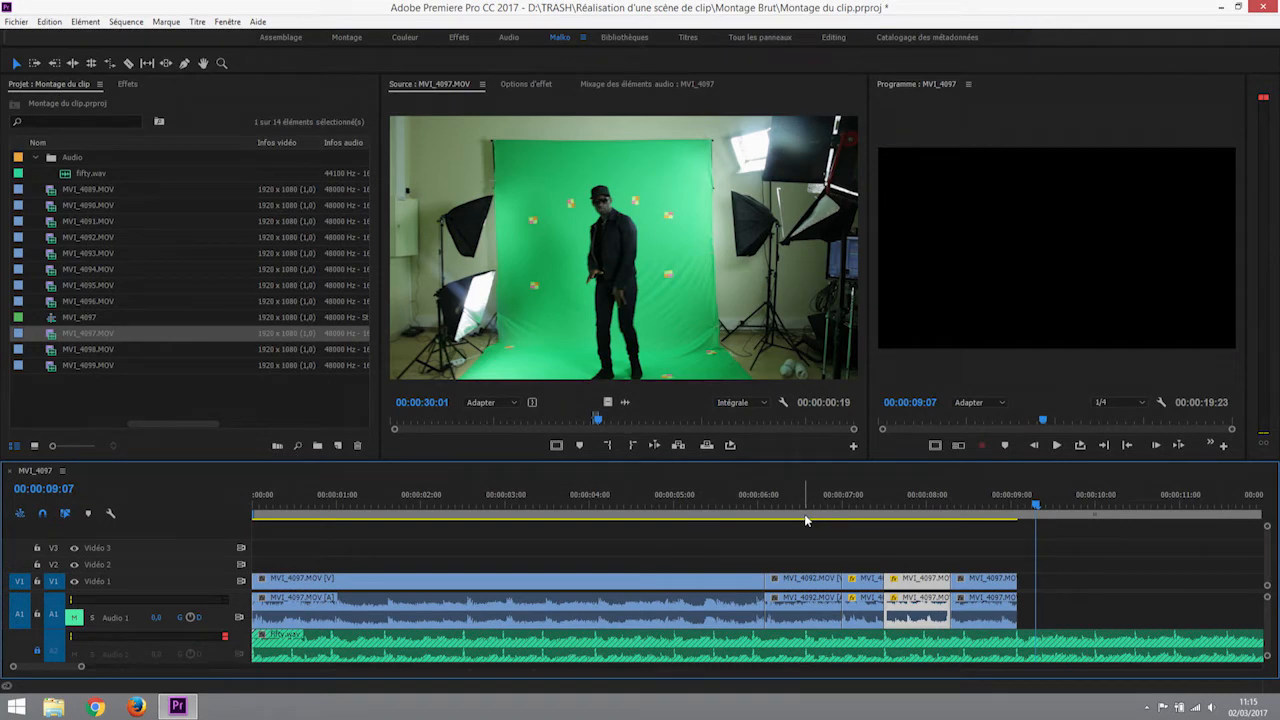
Step: Mark the hands-to-head movement in the source clip with an in point at 00:00:43:10 and an out point at 00:00:43:18
{"action": "left_click_drag", "start_coordinate": [603, 420], "coordinate": [693, 421]}
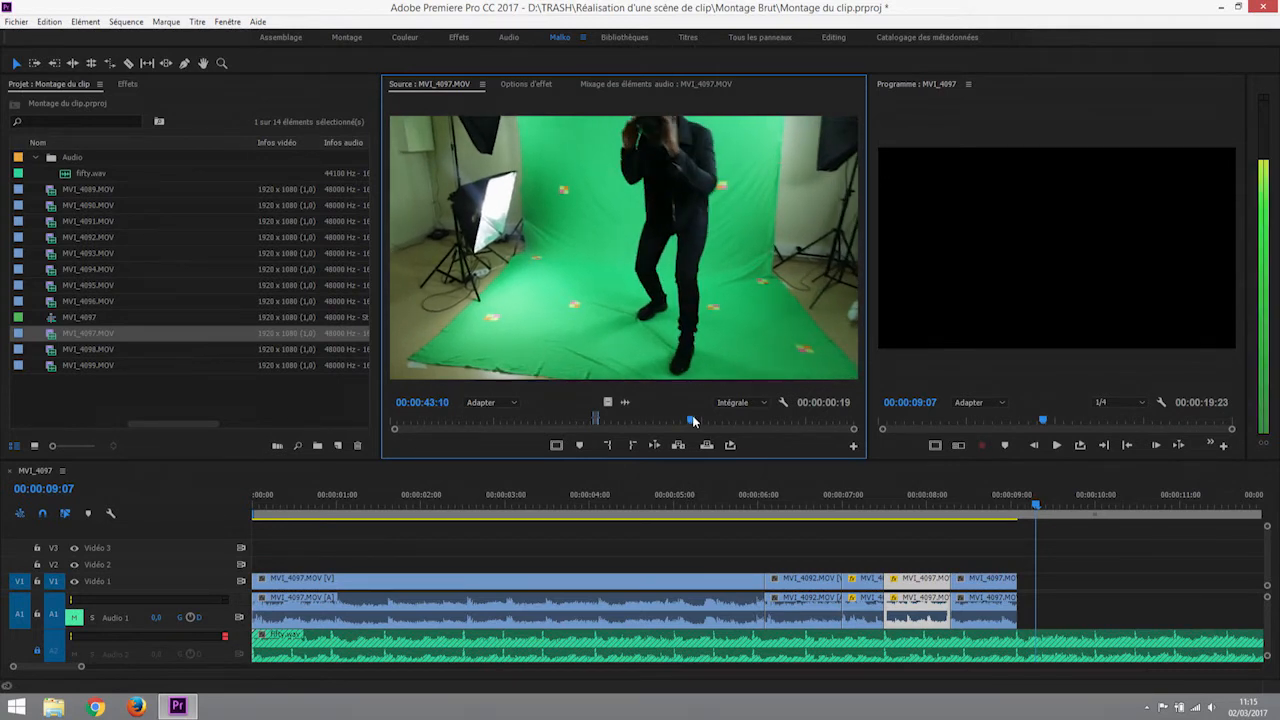
{"action": "key", "text": "i"}
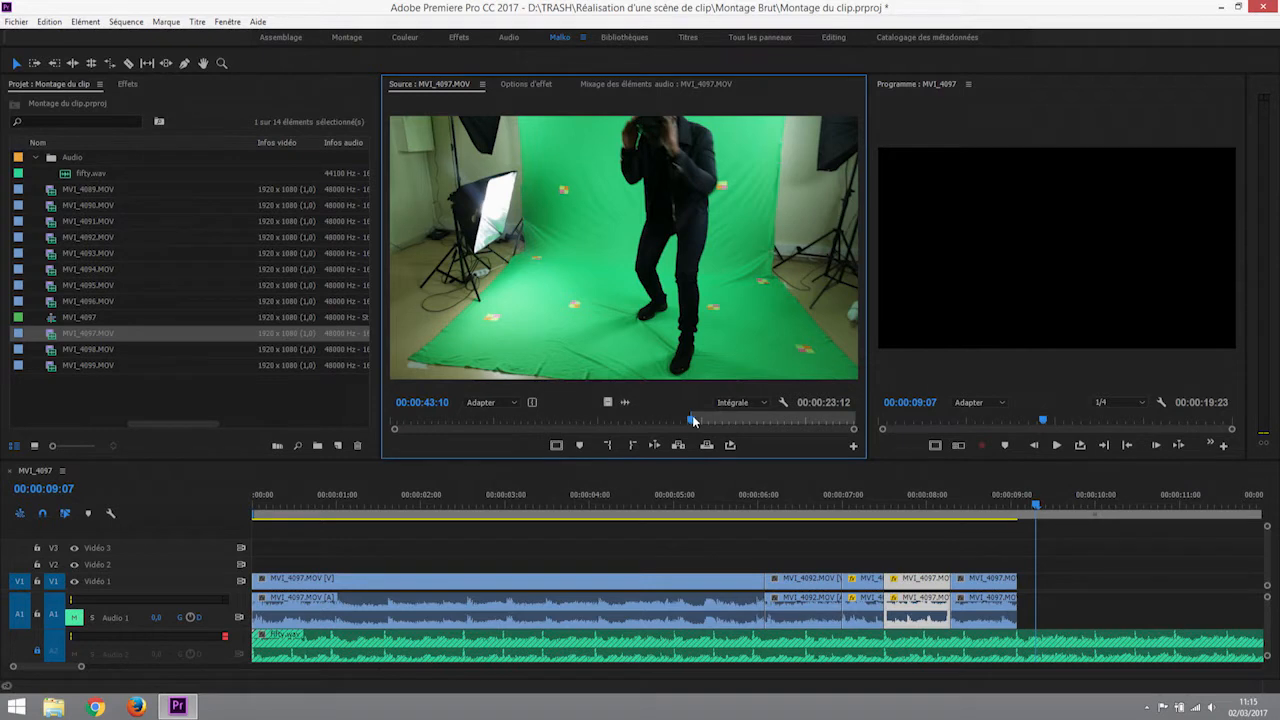
{"action": "key", "text": "space"}
{"action": "key", "text": "Left"}
{"action": "key", "text": "Left"}
{"action": "key", "text": "Left"}
{"action": "key", "text": "Left"}
{"action": "key", "text": "Left"}
{"action": "key", "text": "Left"}
{"action": "key", "text": "Left"}
{"action": "key", "text": "Left"}
{"action": "key", "text": "Left"}
{"action": "key", "text": "Left"}
{"action": "key", "text": "Left"}
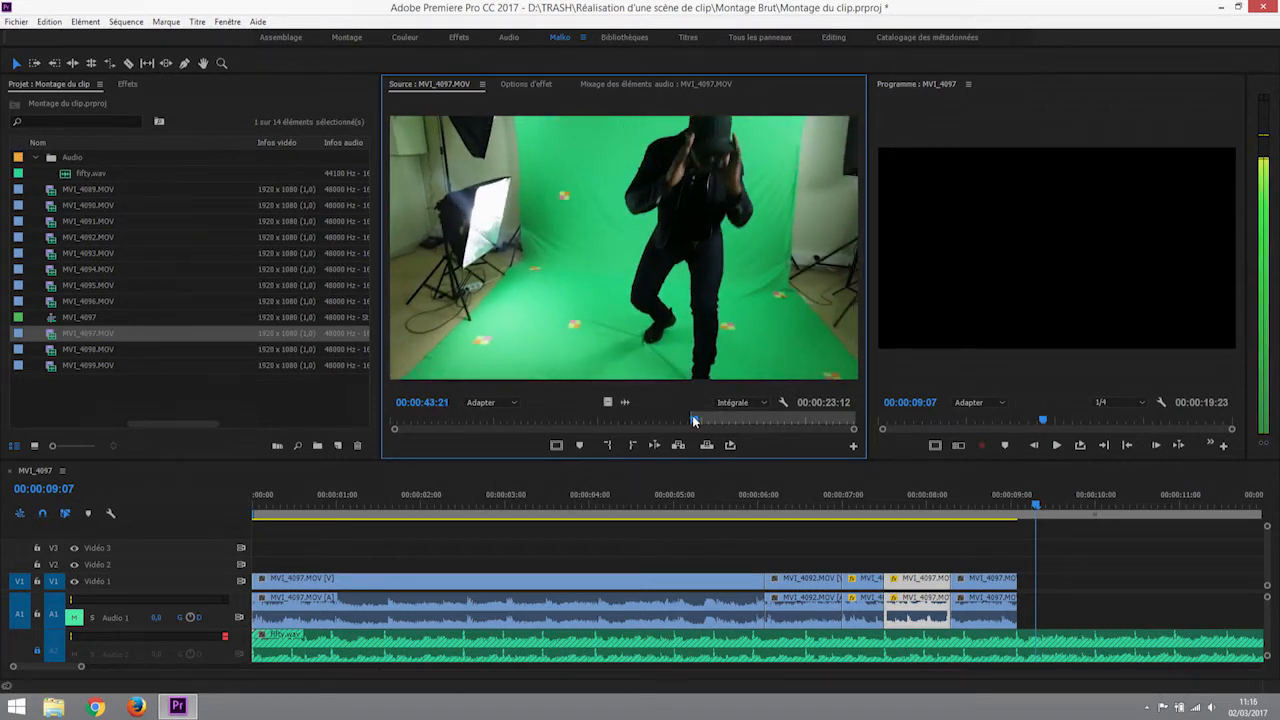
{"action": "key", "text": "Left"}
{"action": "key", "text": "Left"}
{"action": "key", "text": "Left"}
{"action": "key", "text": "o"}
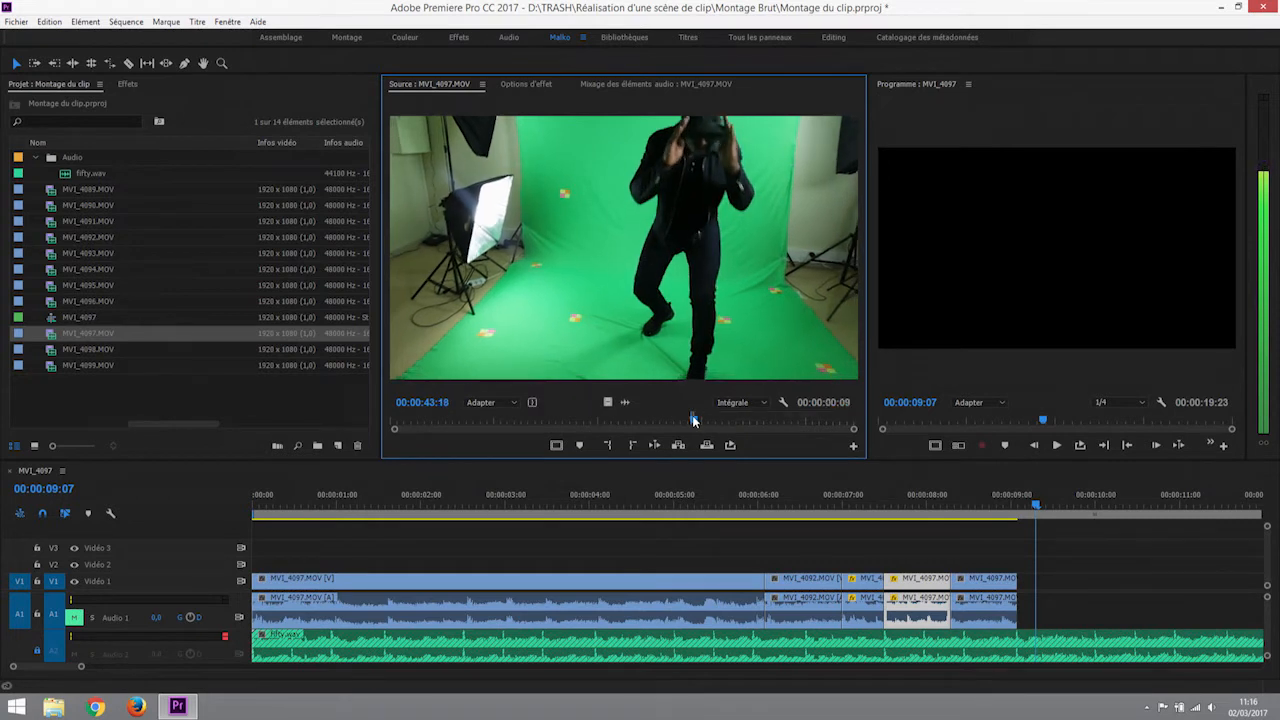
{"action": "key", "text": "Right"}
{"action": "key", "text": "Right"}
{"action": "key", "text": "Right"}
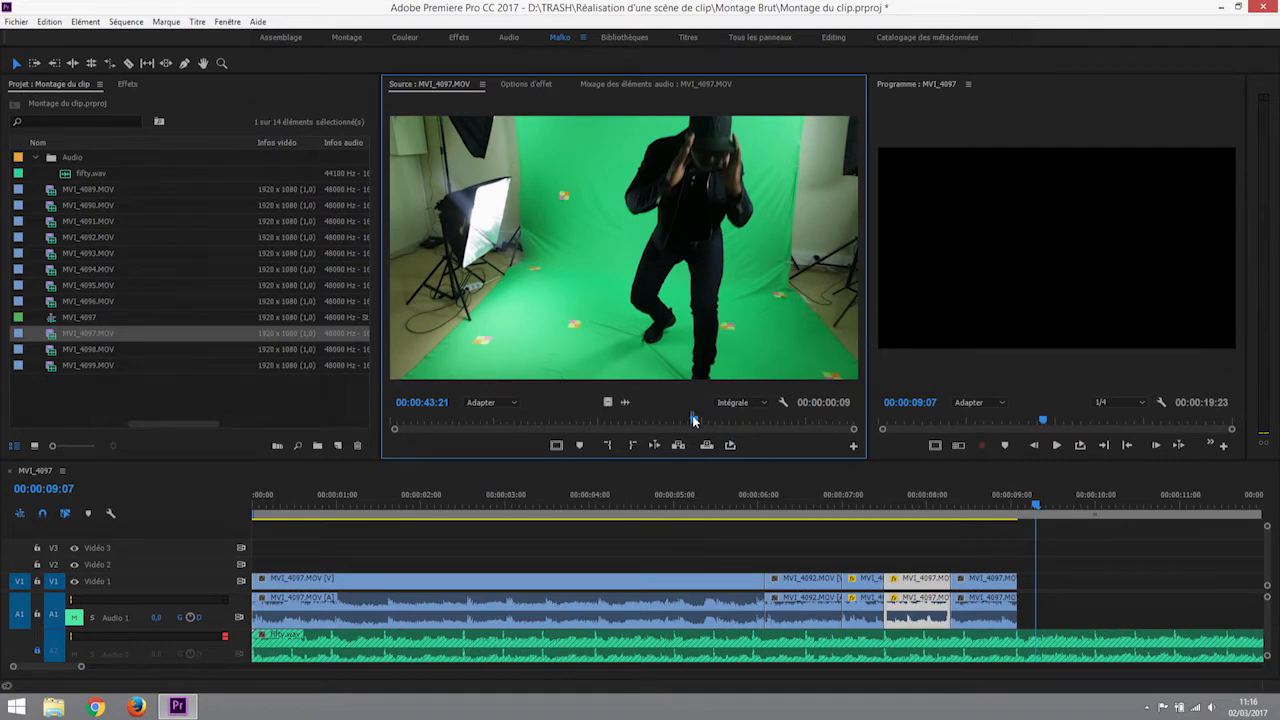
Step: Place the short marked section at the end of the edit on Video 1 and set its speed to 200%
{"action": "left_click_drag", "start_coordinate": [590, 362], "coordinate": [1028, 580]}
{"action": "right_click", "coordinate": [1028, 580]}
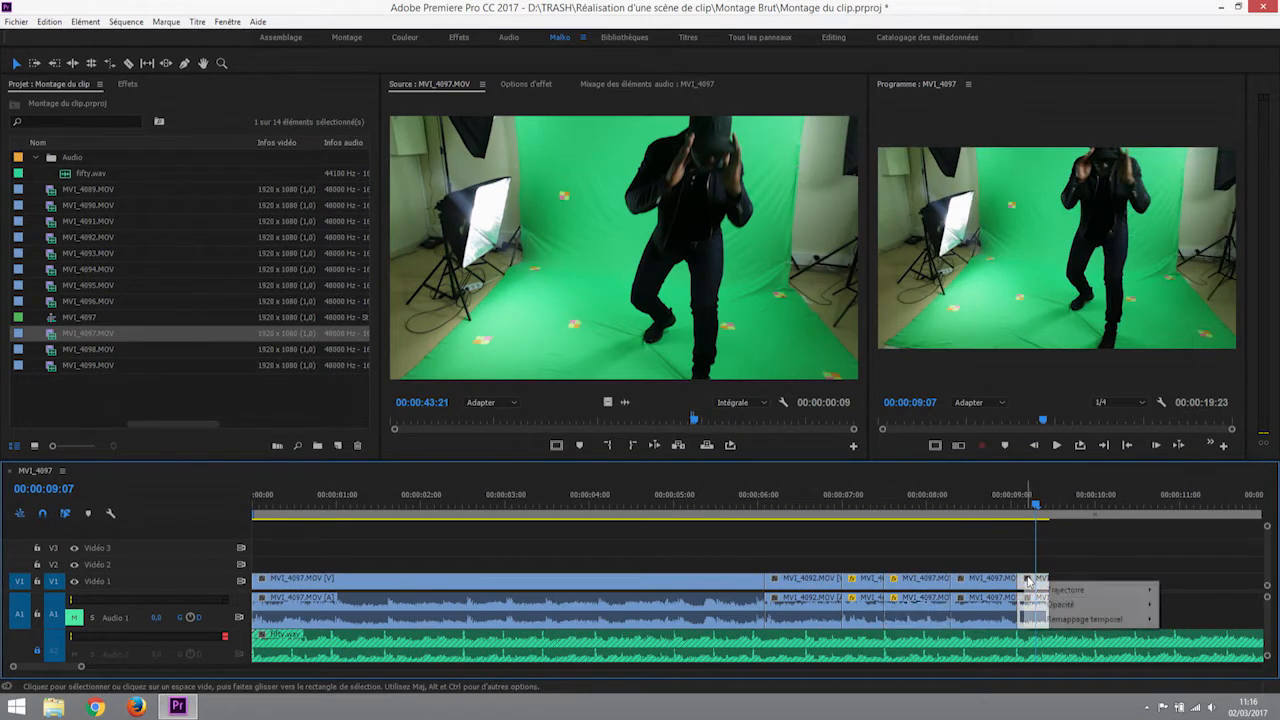
{"action": "right_click", "coordinate": [1028, 580]}
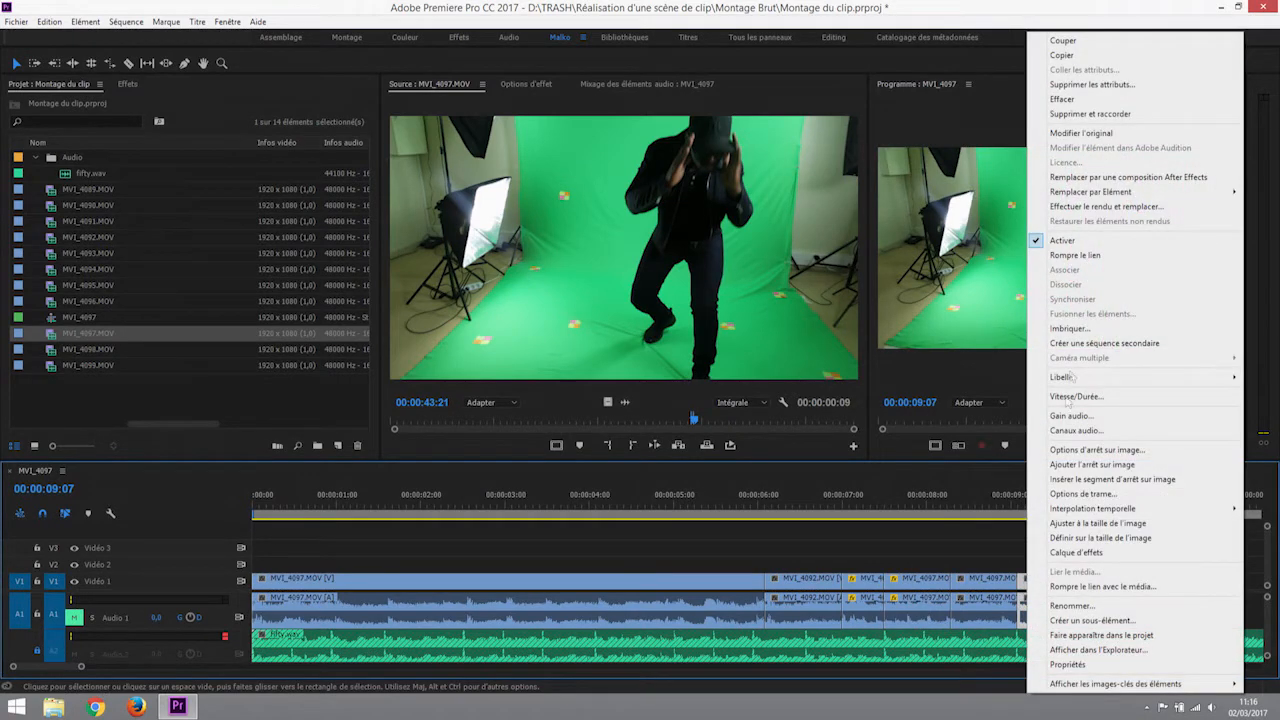
{"action": "left_click", "coordinate": [1071, 397]}
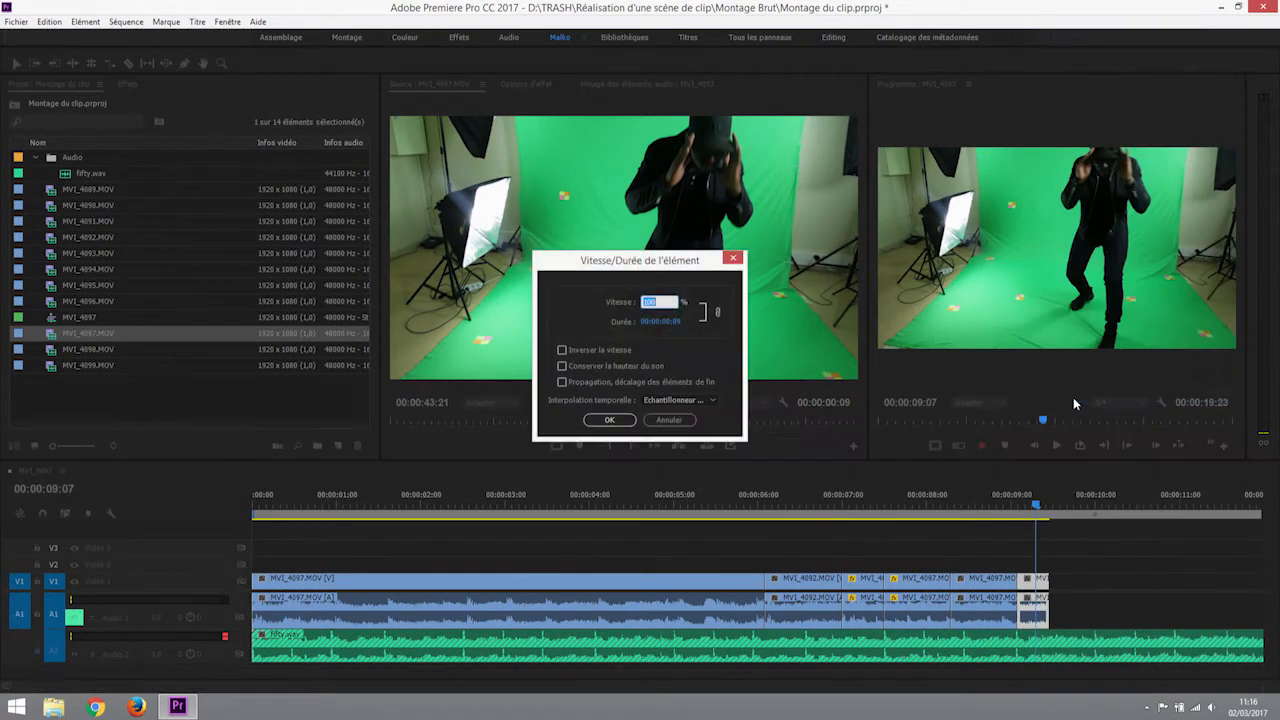
{"action": "type", "text": "200"}
{"action": "key", "text": "Return"}
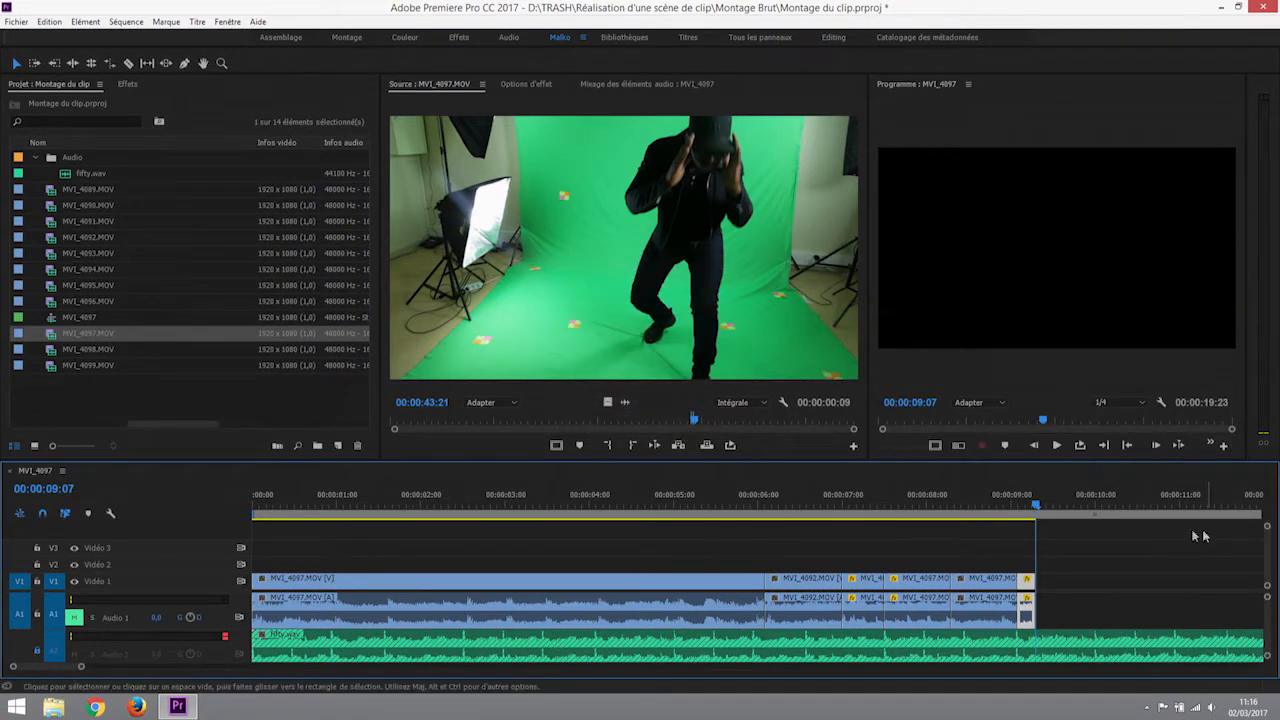
Step: Play the sequence through the last three MVI_4097.MOV clips and stop at 00:00:09:18
{"action": "left_click", "coordinate": [950, 507]}
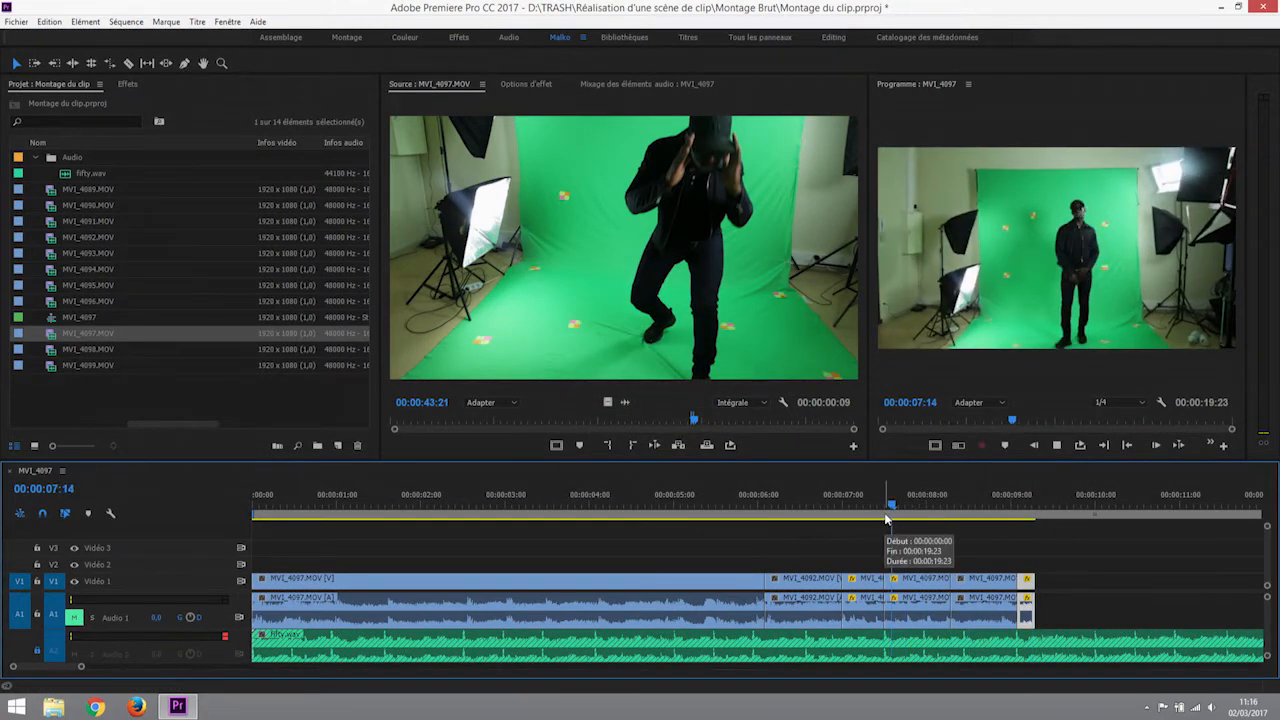
{"action": "key", "text": "space"}
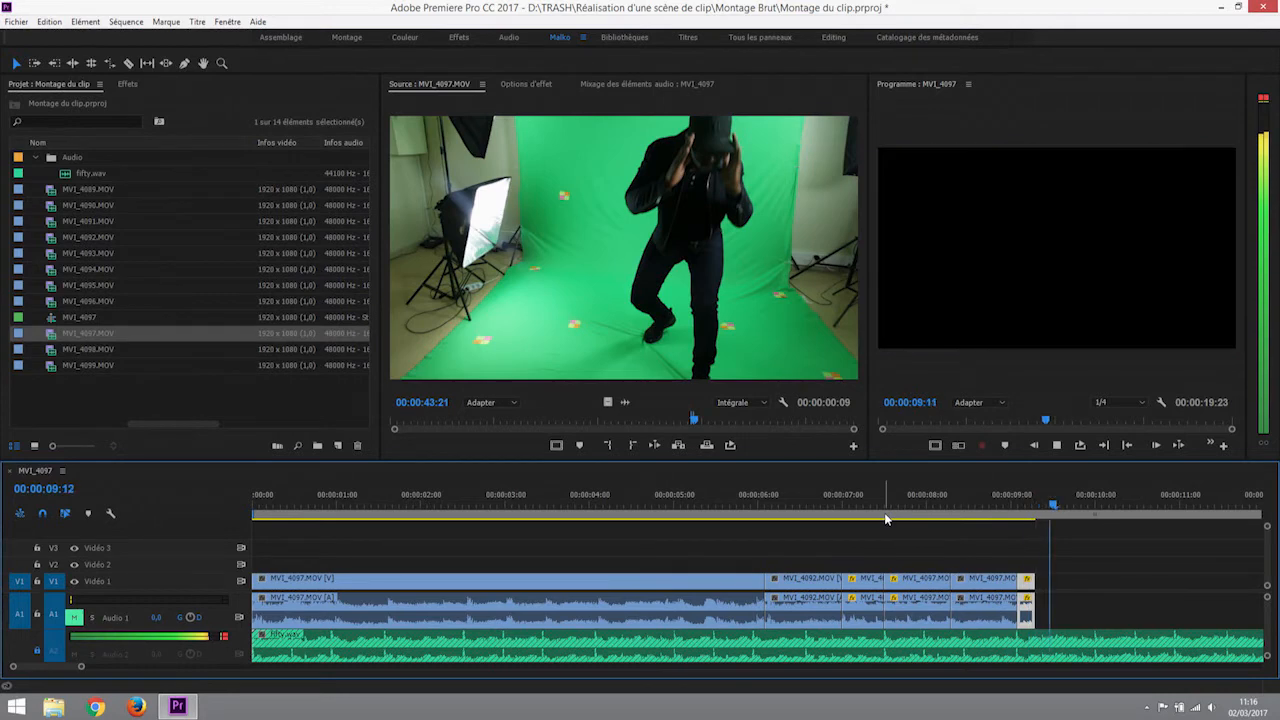
{"action": "key", "text": "space"}
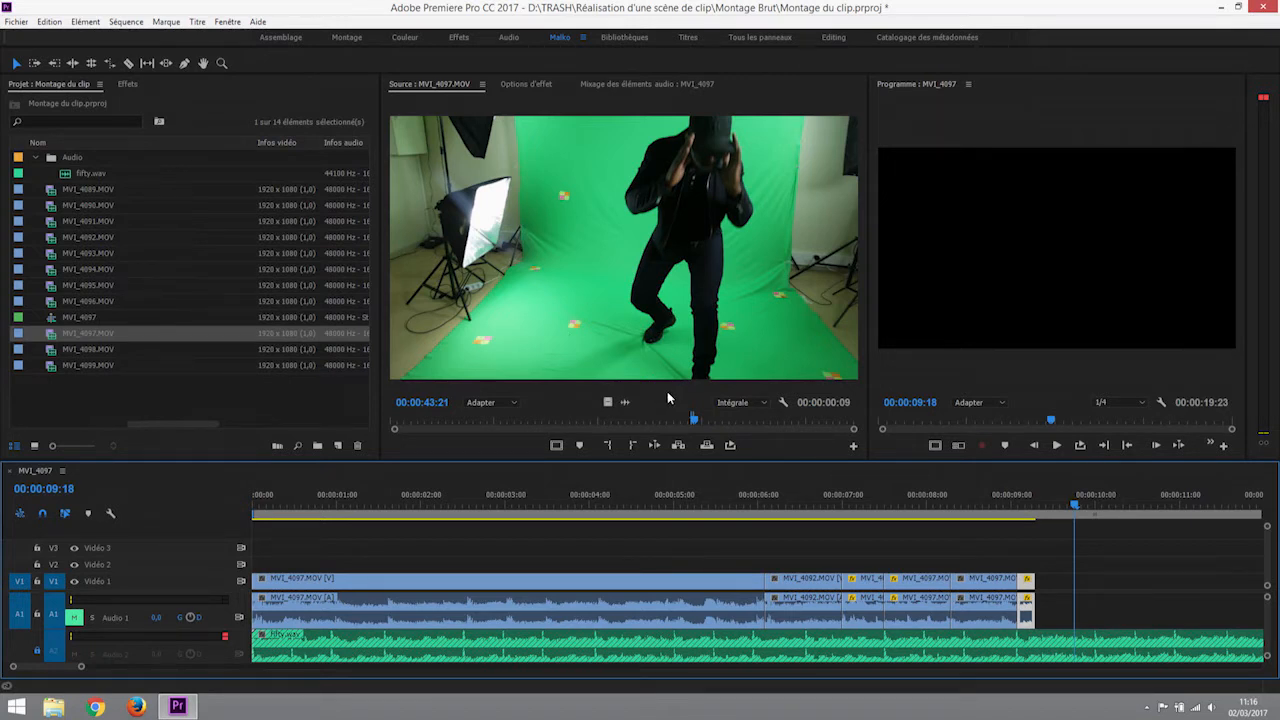
Step: Mark the following source section with an in point at 00:00:43:18 and an out point at 00:00:48:14
{"action": "left_click_drag", "start_coordinate": [697, 424], "coordinate": [711, 428]}
{"action": "key", "text": "Up"}
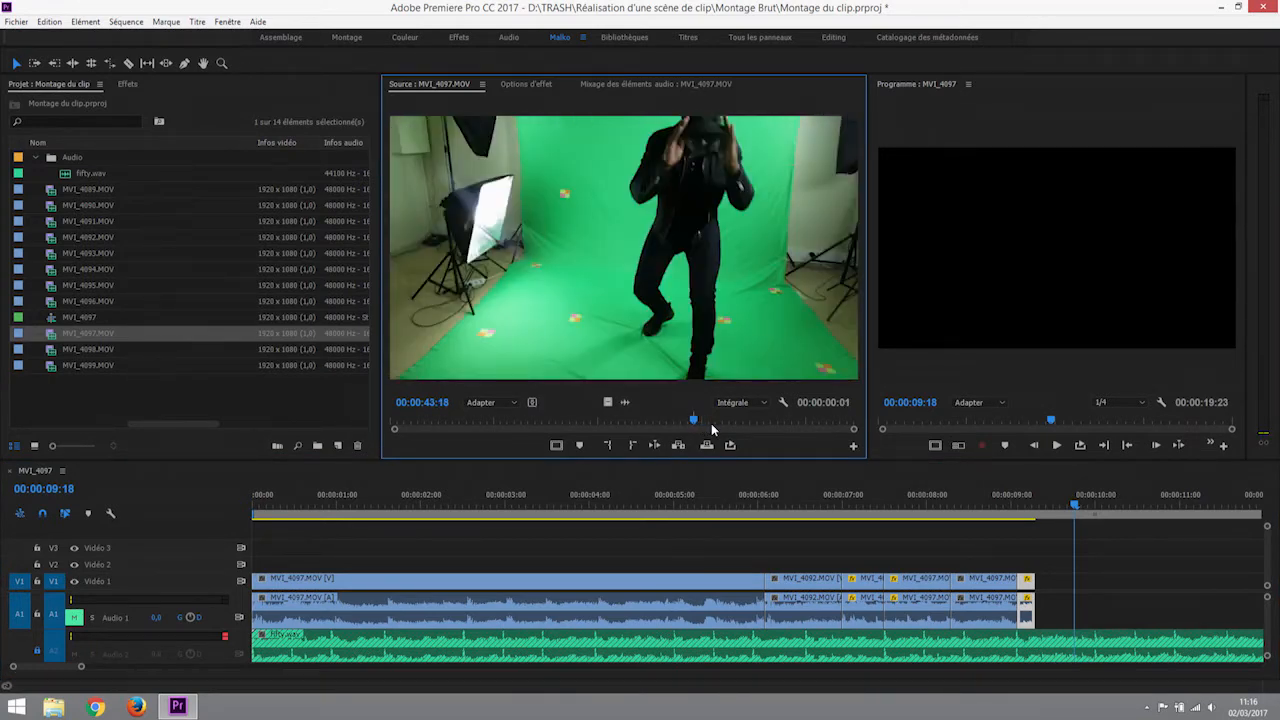
{"action": "key", "text": "space"}
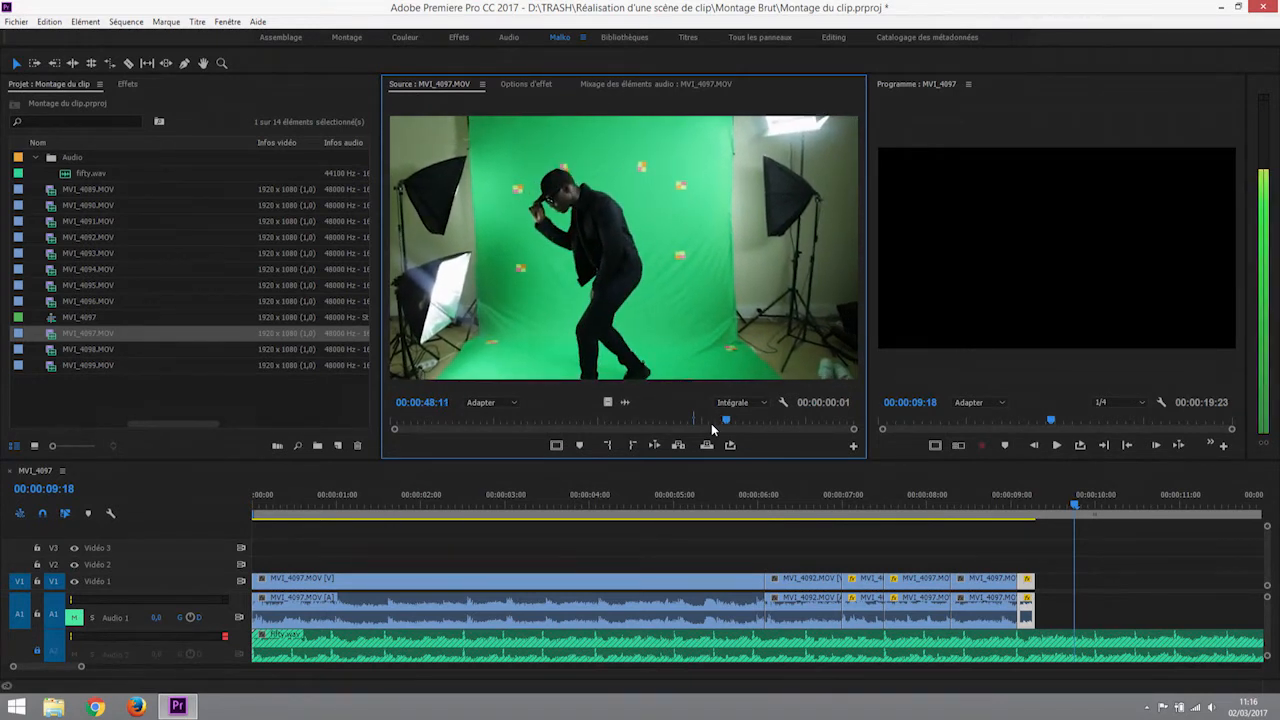
{"action": "key", "text": "Left"}
{"action": "key", "text": "Left"}
{"action": "key", "text": "o"}
Step: Add the long marked section to Video 1 after the short 200% clip and play repeatedly across the cut between them
{"action": "left_click_drag", "start_coordinate": [635, 304], "coordinate": [1048, 596]}
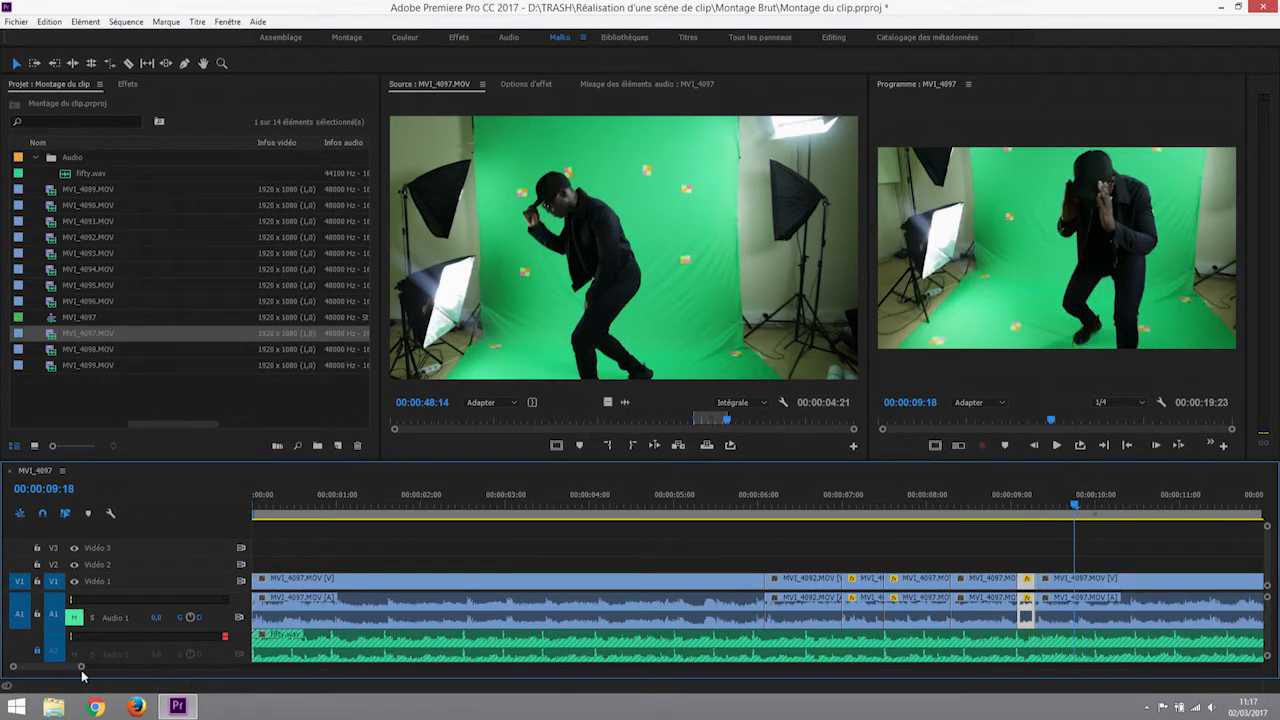
{"action": "left_click_drag", "start_coordinate": [85, 668], "coordinate": [165, 682]}
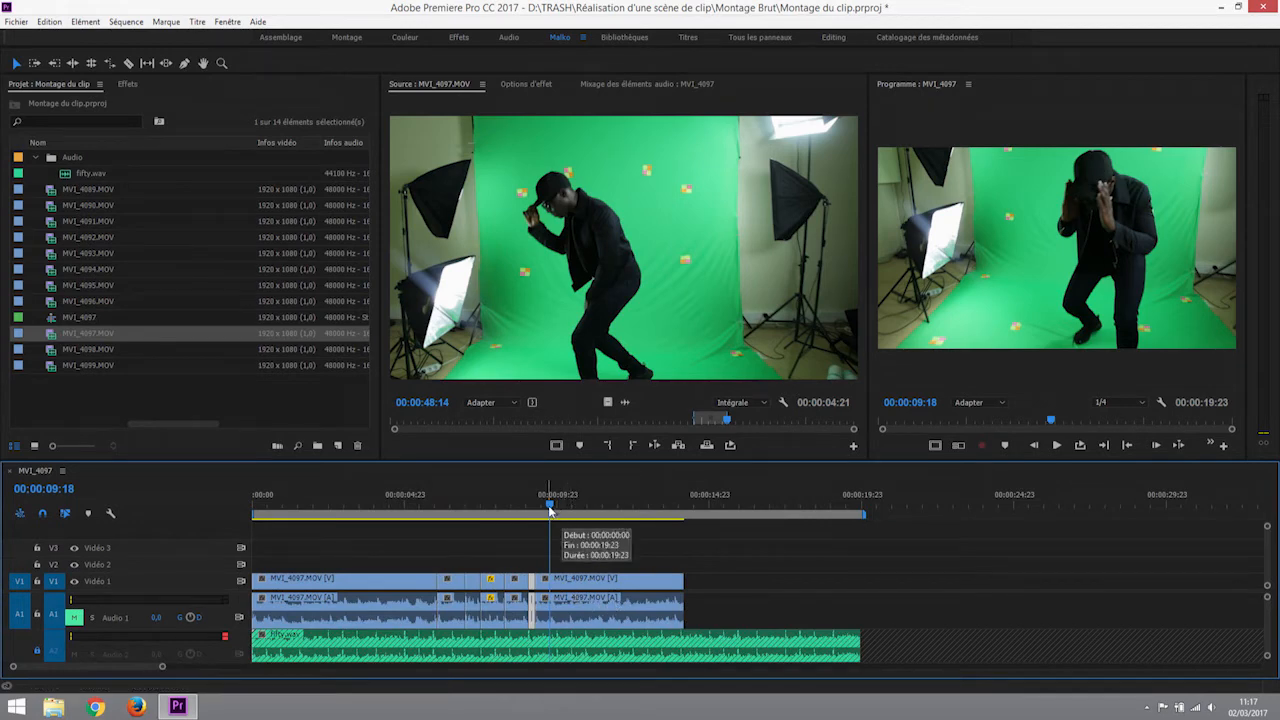
{"action": "left_click_drag", "start_coordinate": [549, 506], "coordinate": [492, 520]}
{"action": "key", "text": "space"}
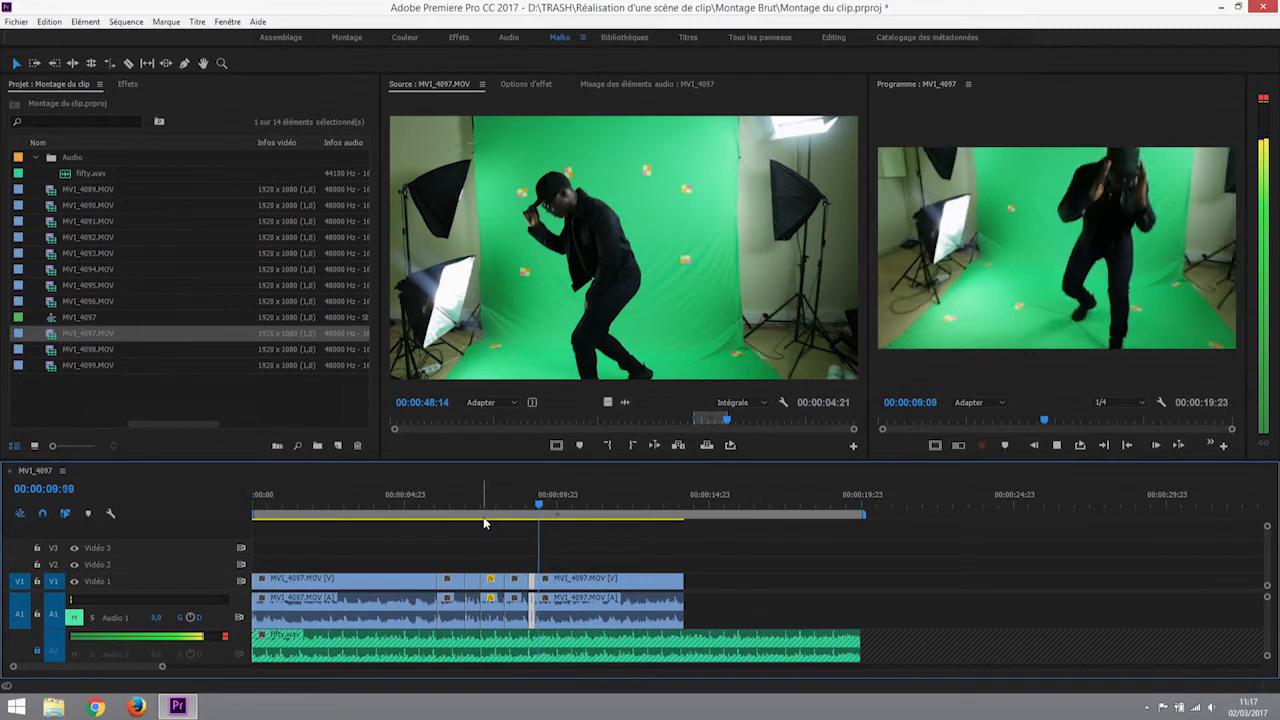
{"action": "key", "text": "space"}
{"action": "left_click", "coordinate": [531, 516]}
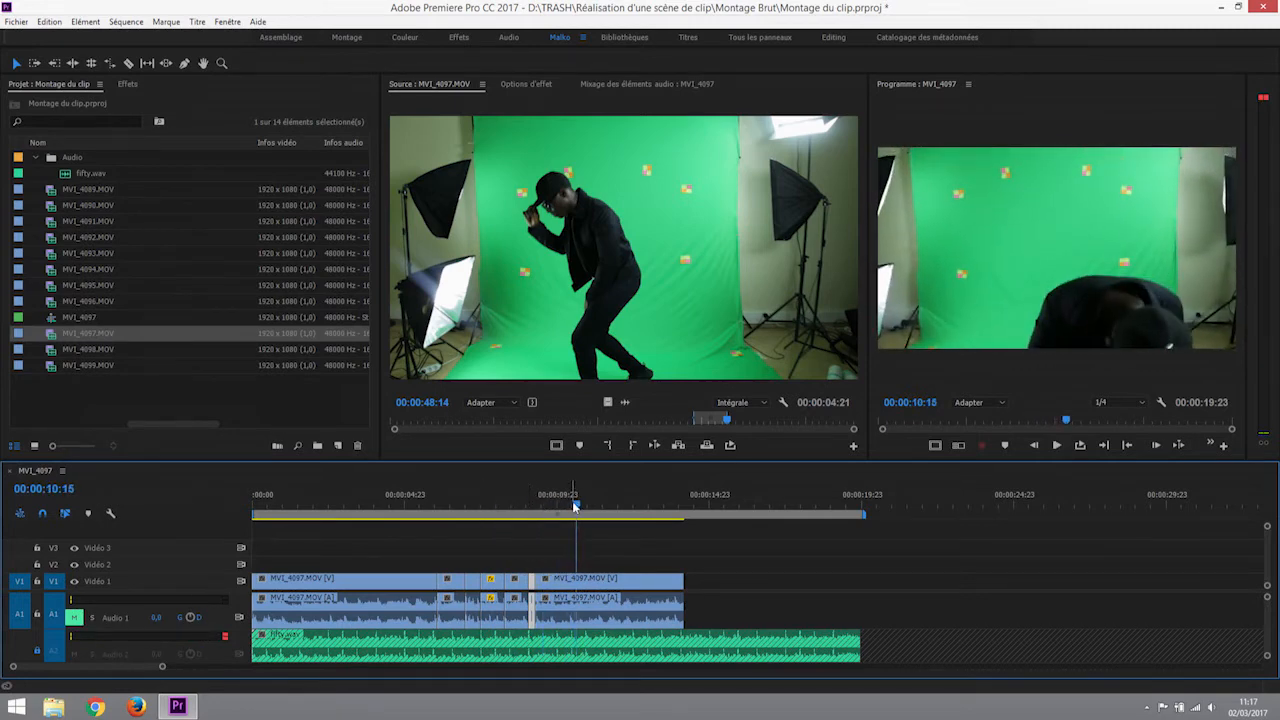
{"action": "key", "text": "space"}
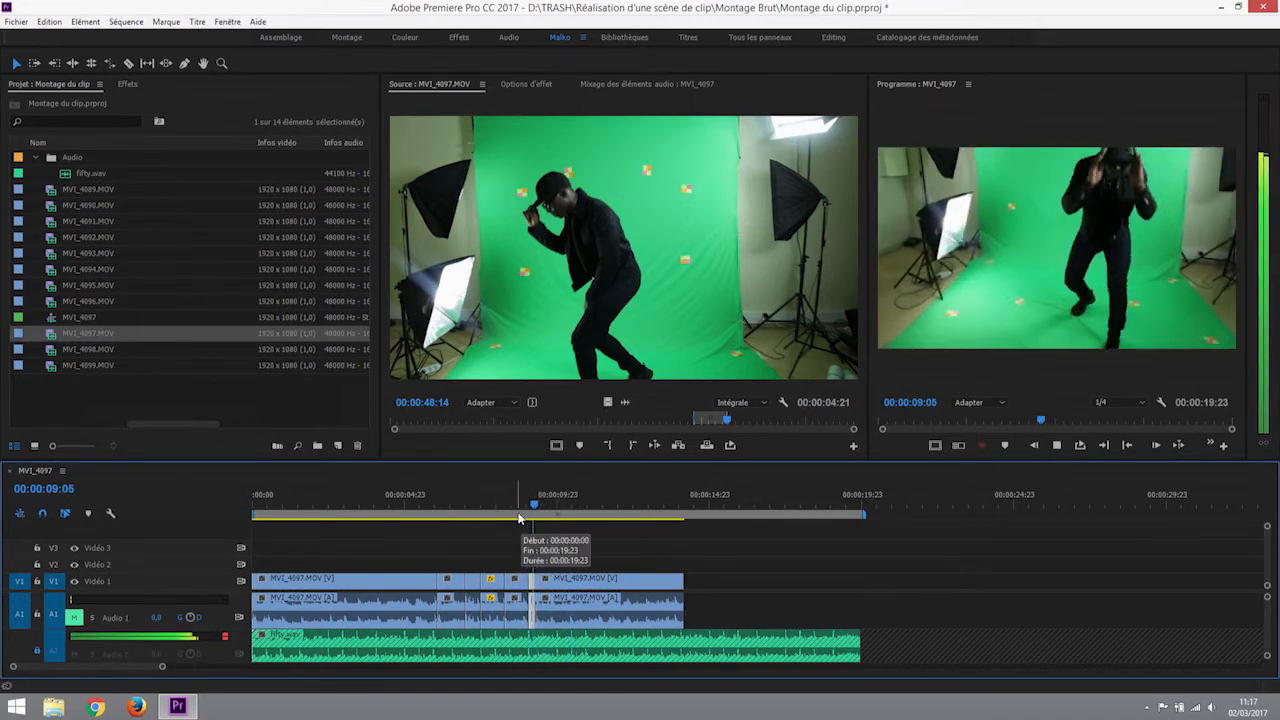
{"action": "key", "text": "space"}
{"action": "left_click", "coordinate": [530, 518]}
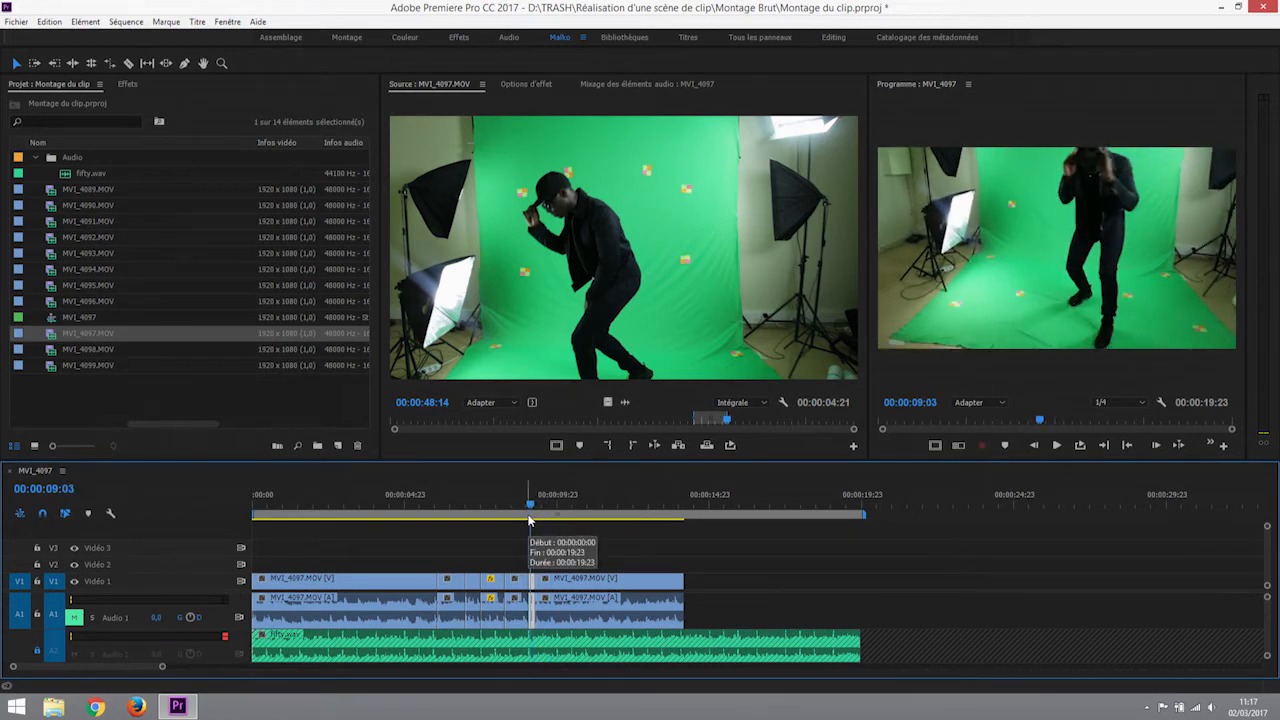
Step: Scrub through the last clip in the sequence and leave the playhead at its end, 00:00:14:04
{"action": "left_click", "coordinate": [648, 518]}
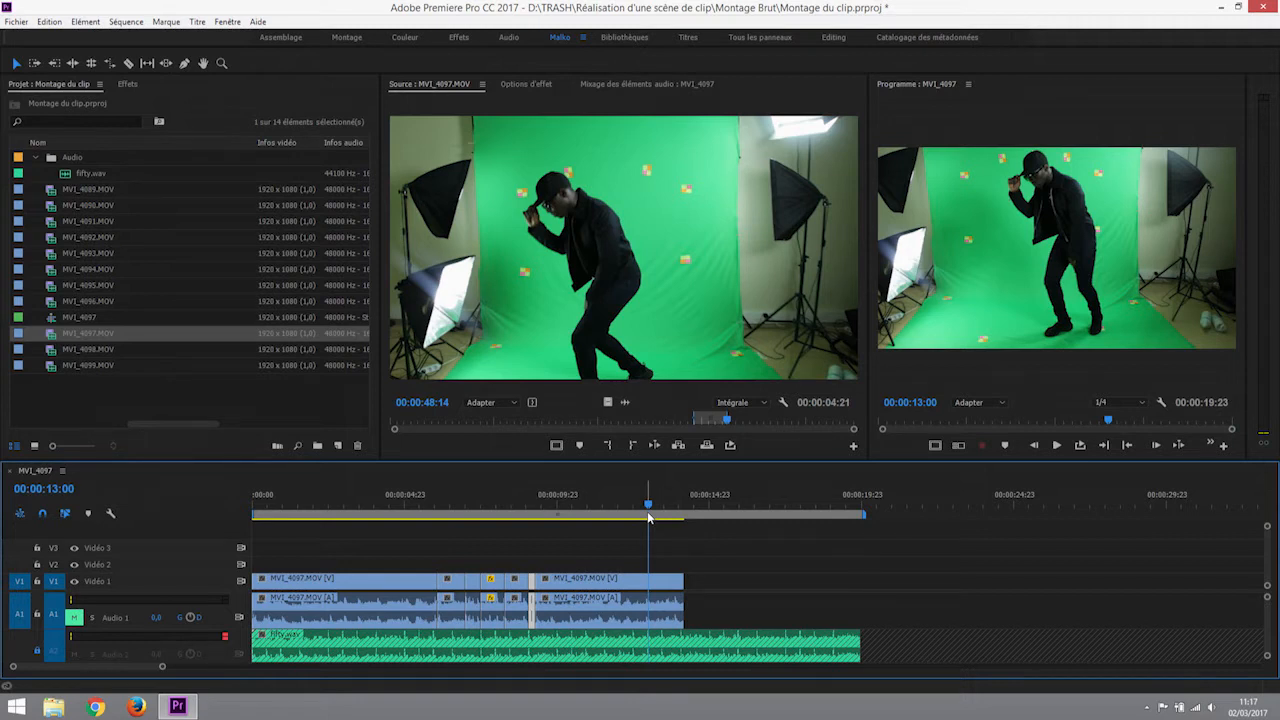
{"action": "left_click_drag", "start_coordinate": [647, 507], "coordinate": [643, 553]}
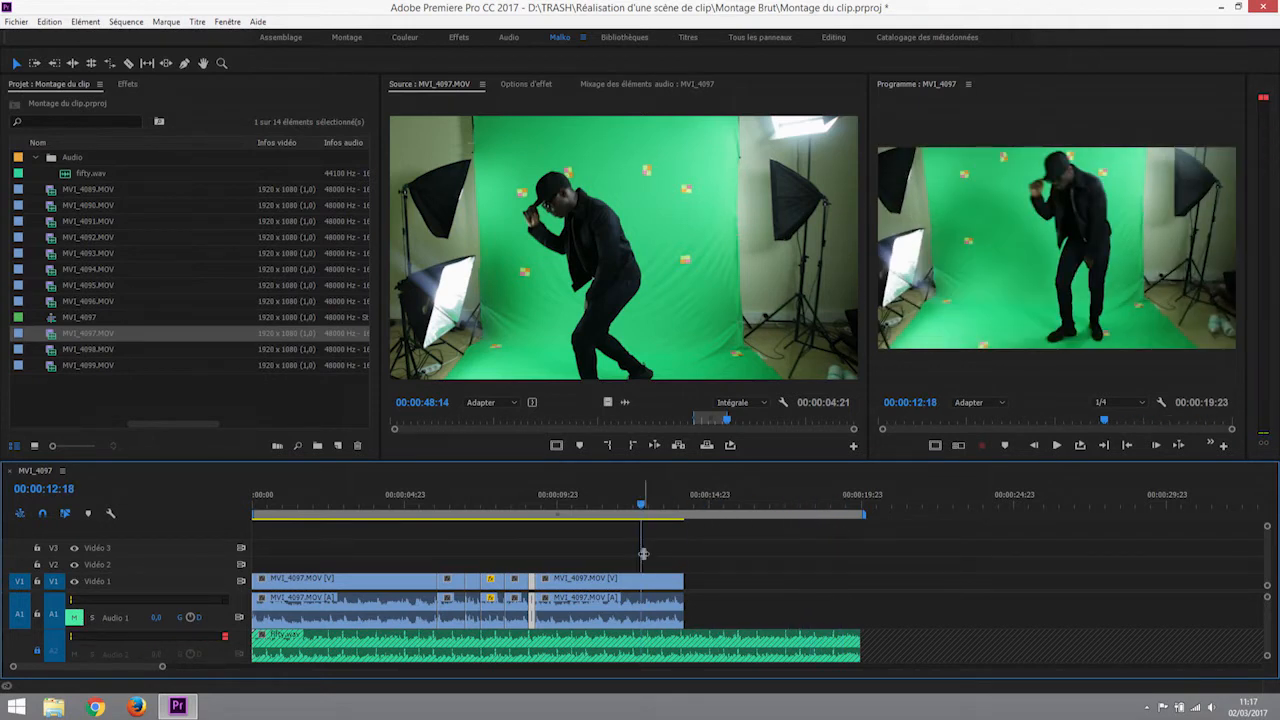
{"action": "left_click_drag", "start_coordinate": [643, 553], "coordinate": [682, 517]}
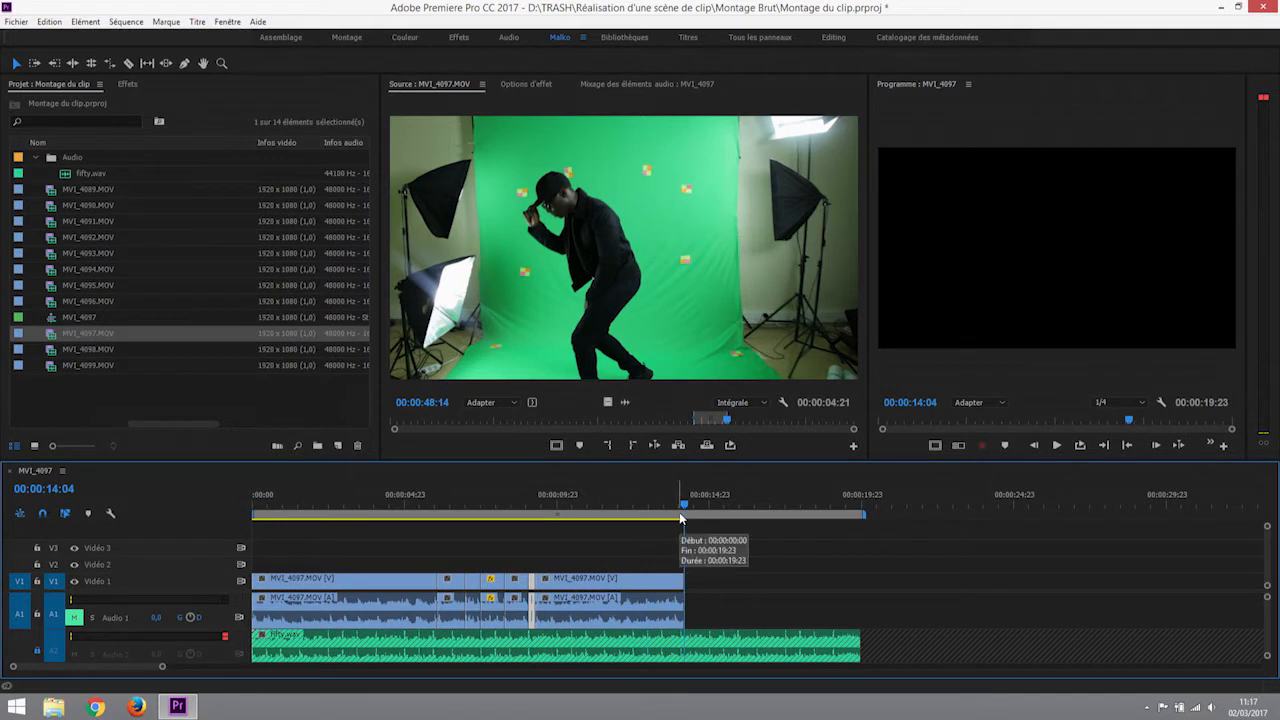
Step: Open MVI_4090.MOV in the source monitor and clear all of its markers
{"action": "left_click", "coordinate": [86, 238]}
{"action": "double_click", "coordinate": [82, 206]}
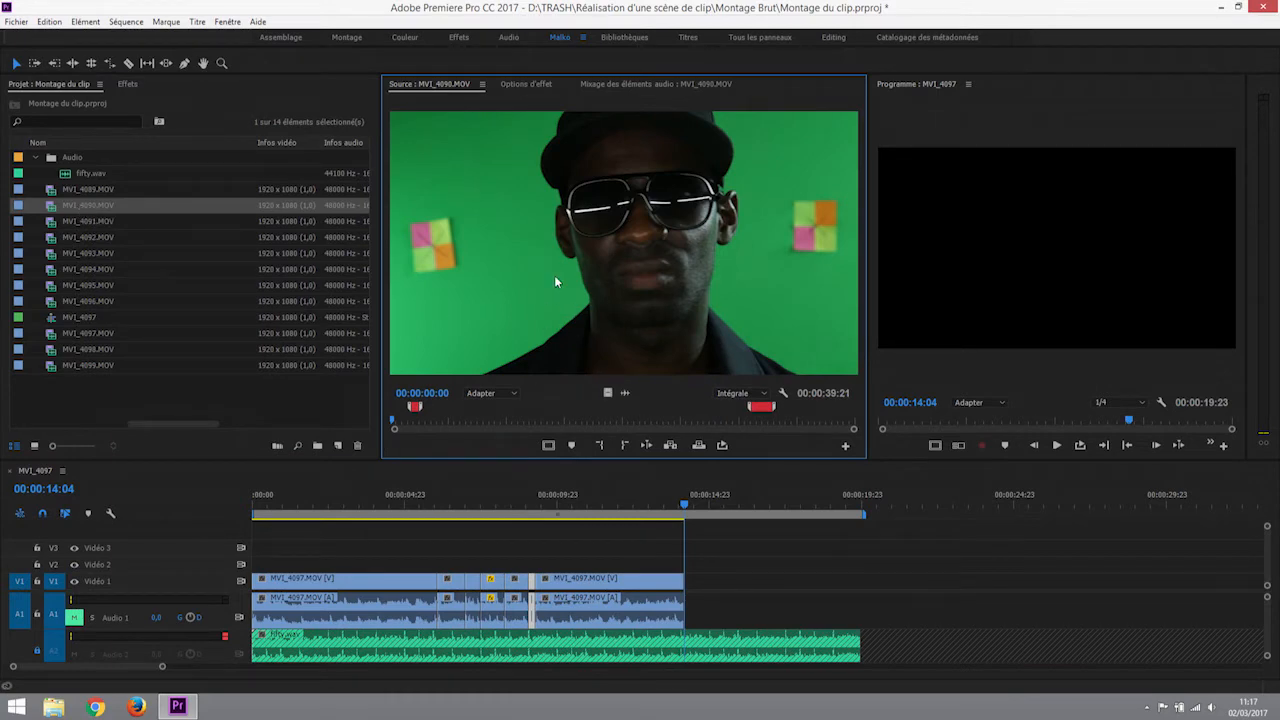
{"action": "right_click", "coordinate": [563, 413]}
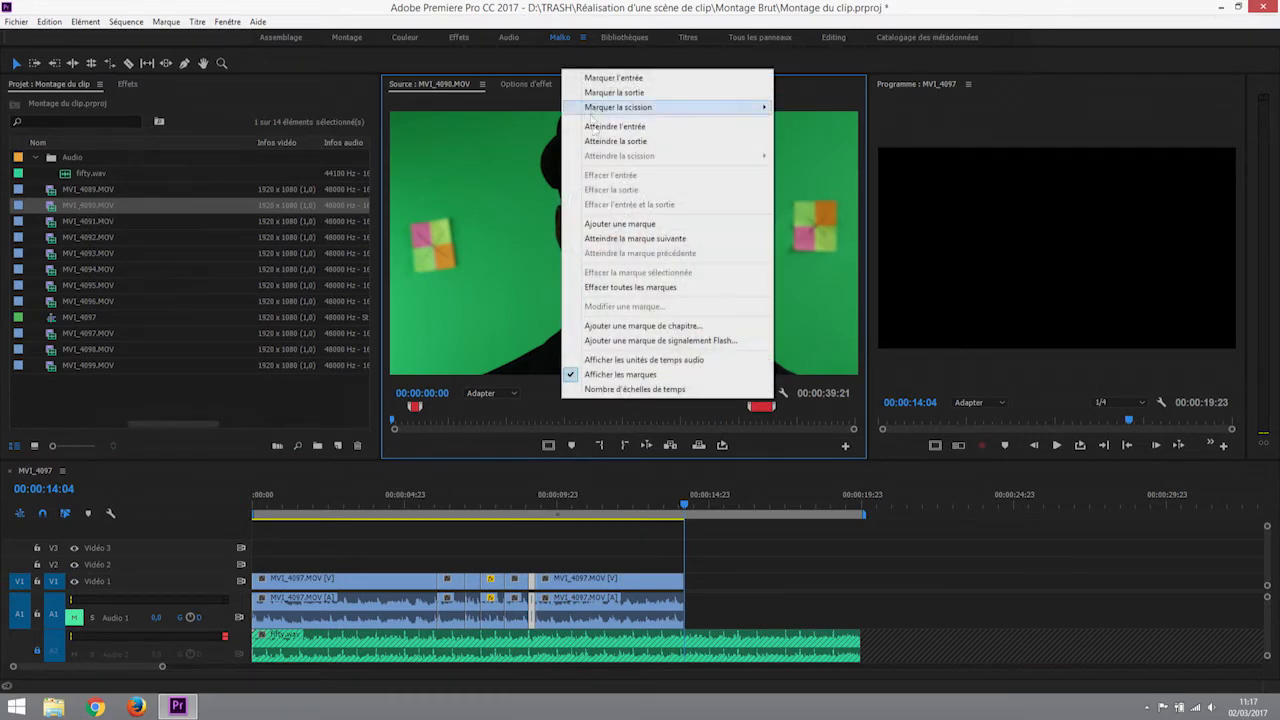
{"action": "left_click", "coordinate": [630, 287]}
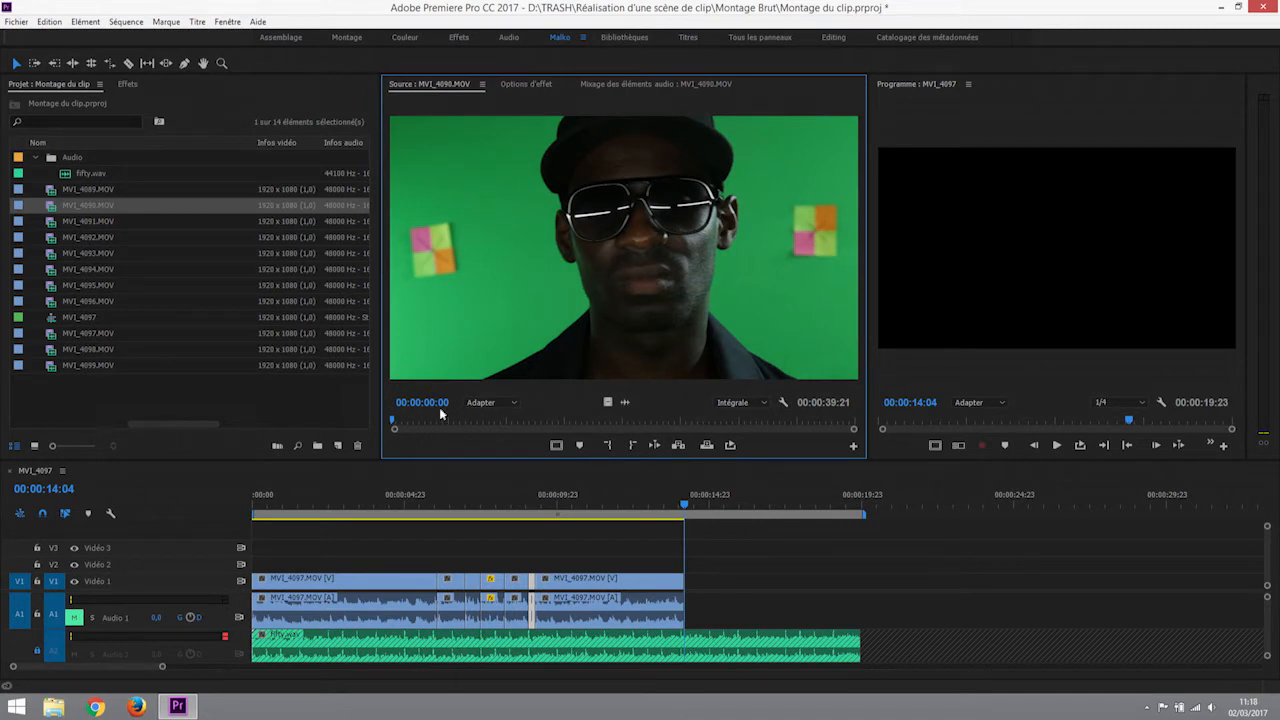
Step: Play the start of MVI_4090.MOV, return to the beginning of the head movement and mark an in point at 00:00:01:19
{"action": "key", "text": "space"}
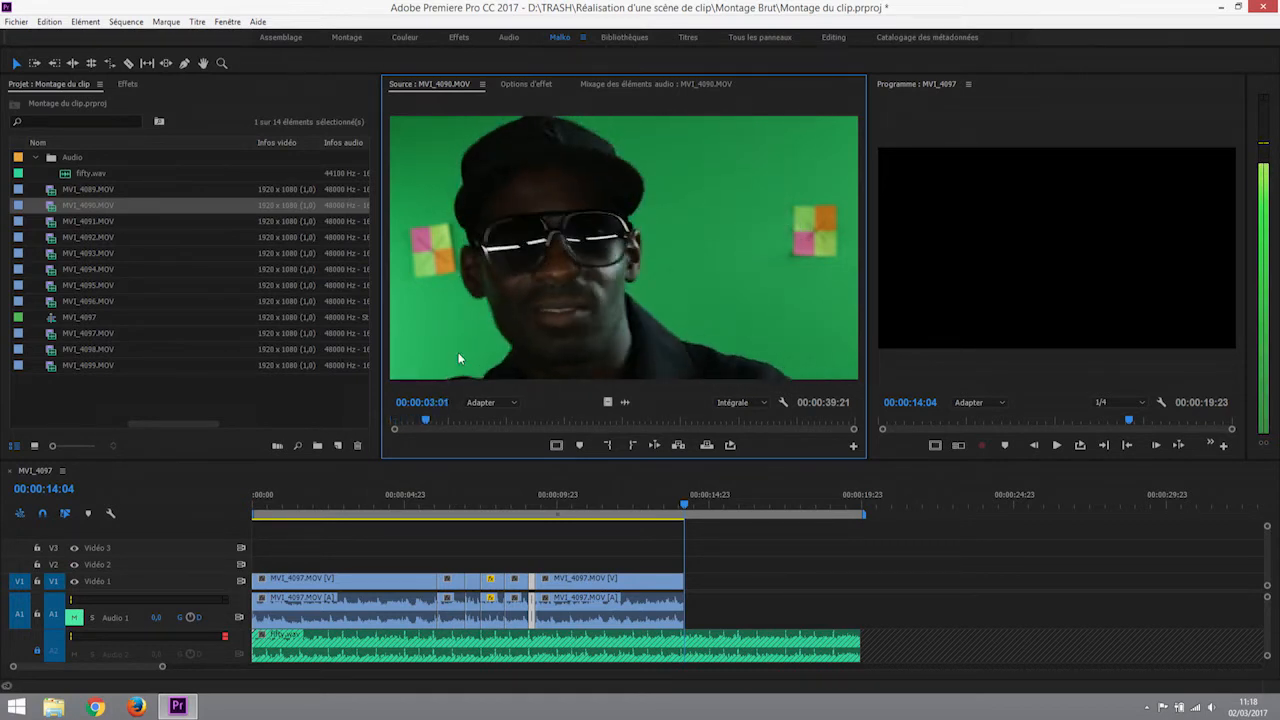
{"action": "key", "text": "j"}
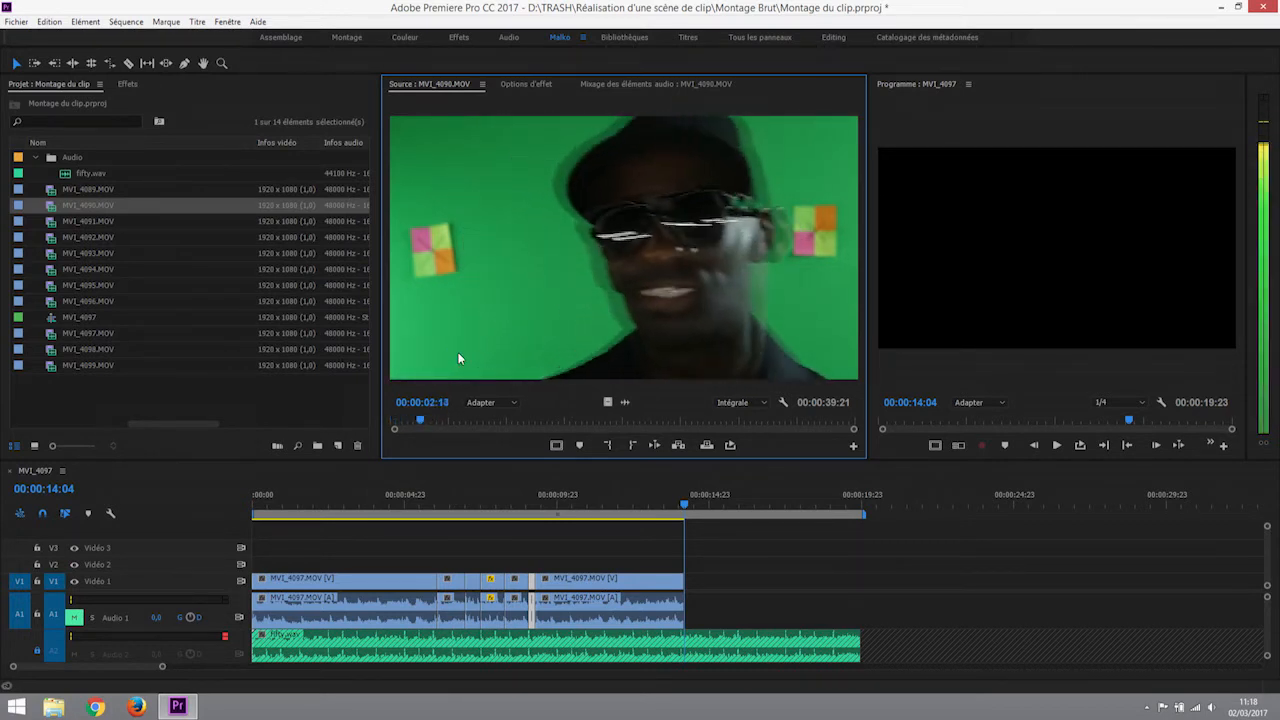
{"action": "key", "text": "Right"}
{"action": "key", "text": "Right"}
{"action": "key", "text": "Right"}
{"action": "key", "text": "Right"}
{"action": "key", "text": "Right"}
{"action": "key", "text": "Right"}
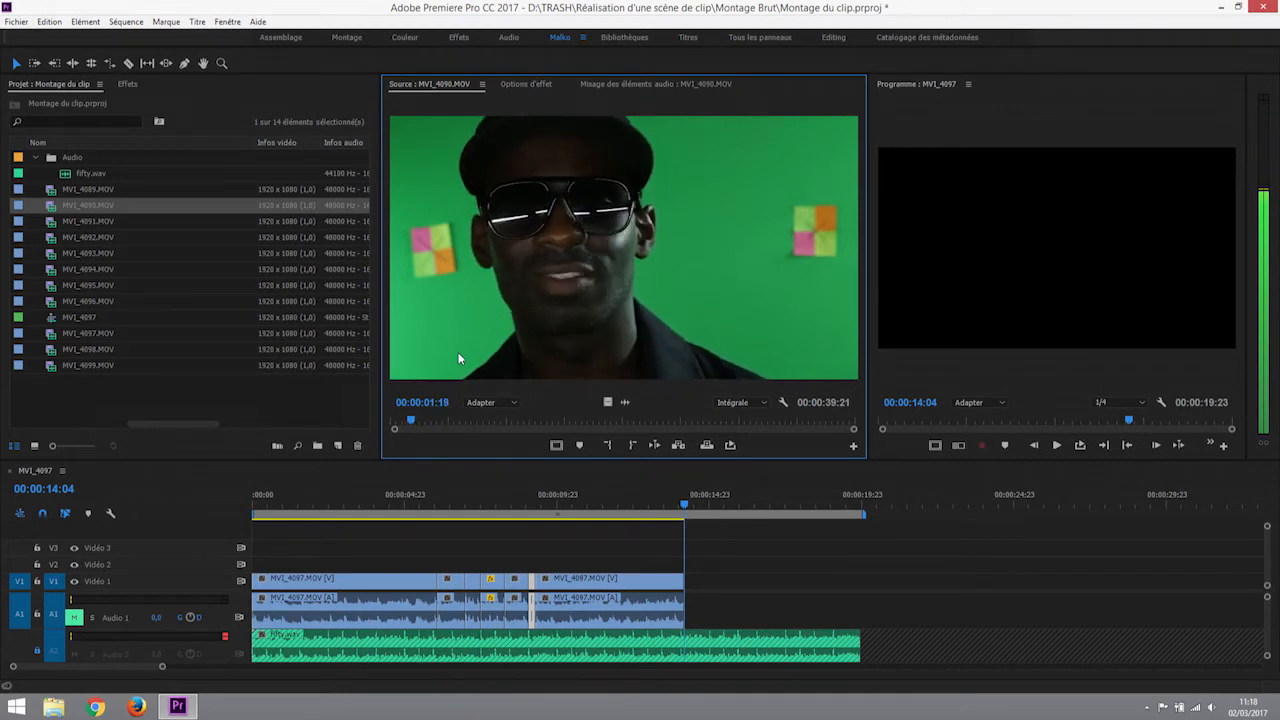
{"action": "key", "text": "i"}
Step: Examine the head movement frame by frame in MVI_4090.MOV and mark the out point at 00:00:02:12
{"action": "key", "text": "l"}
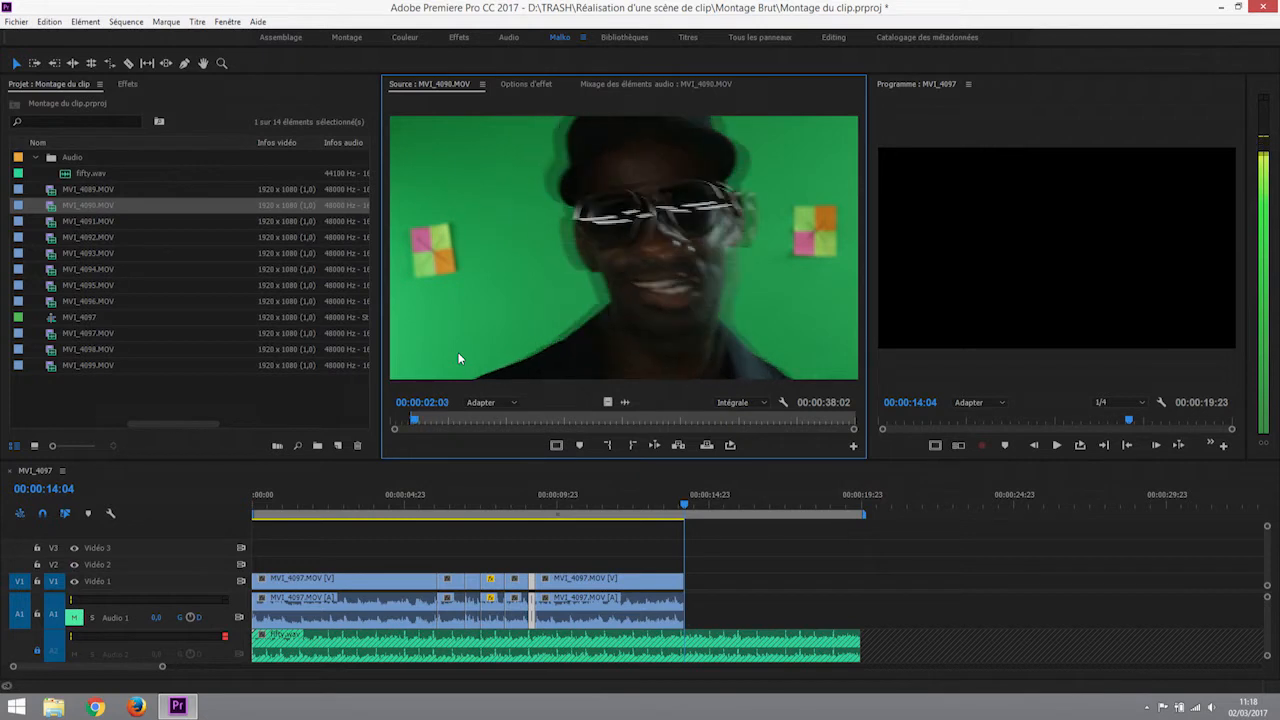
{"action": "key", "text": "Left"}
{"action": "key", "text": "Left"}
{"action": "key", "text": "Left"}
{"action": "key", "text": "Left"}
{"action": "key", "text": "Left"}
{"action": "key", "text": "Left"}
{"action": "key", "text": "Left"}
{"action": "key", "text": "Left"}
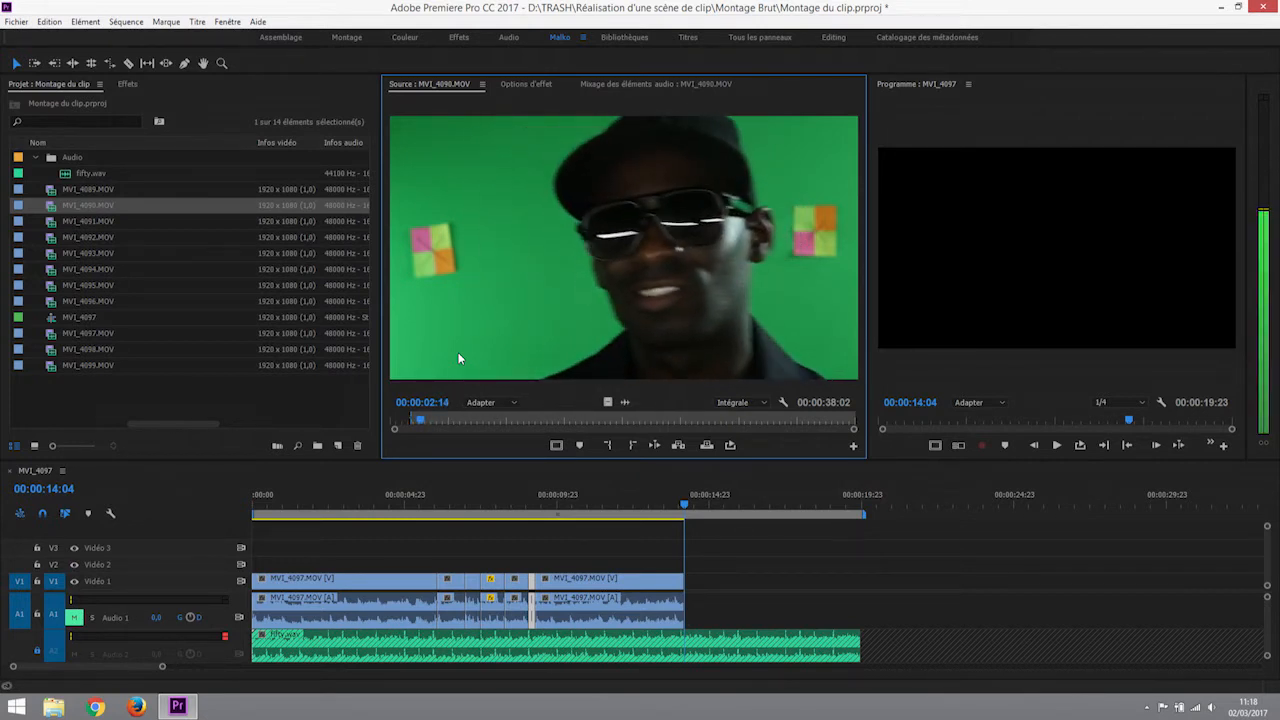
{"action": "key", "text": "Right"}
{"action": "key", "text": "Right"}
{"action": "key", "text": "Right"}
{"action": "key", "text": "Right"}
{"action": "key", "text": "Right"}
{"action": "key", "text": "Right"}
{"action": "key", "text": "Right"}
{"action": "key", "text": "Right"}
{"action": "key", "text": "Right"}
{"action": "key", "text": "Left"}
{"action": "key", "text": "Left"}
{"action": "key", "text": "Left"}
{"action": "key", "text": "Left"}
{"action": "key", "text": "Left"}
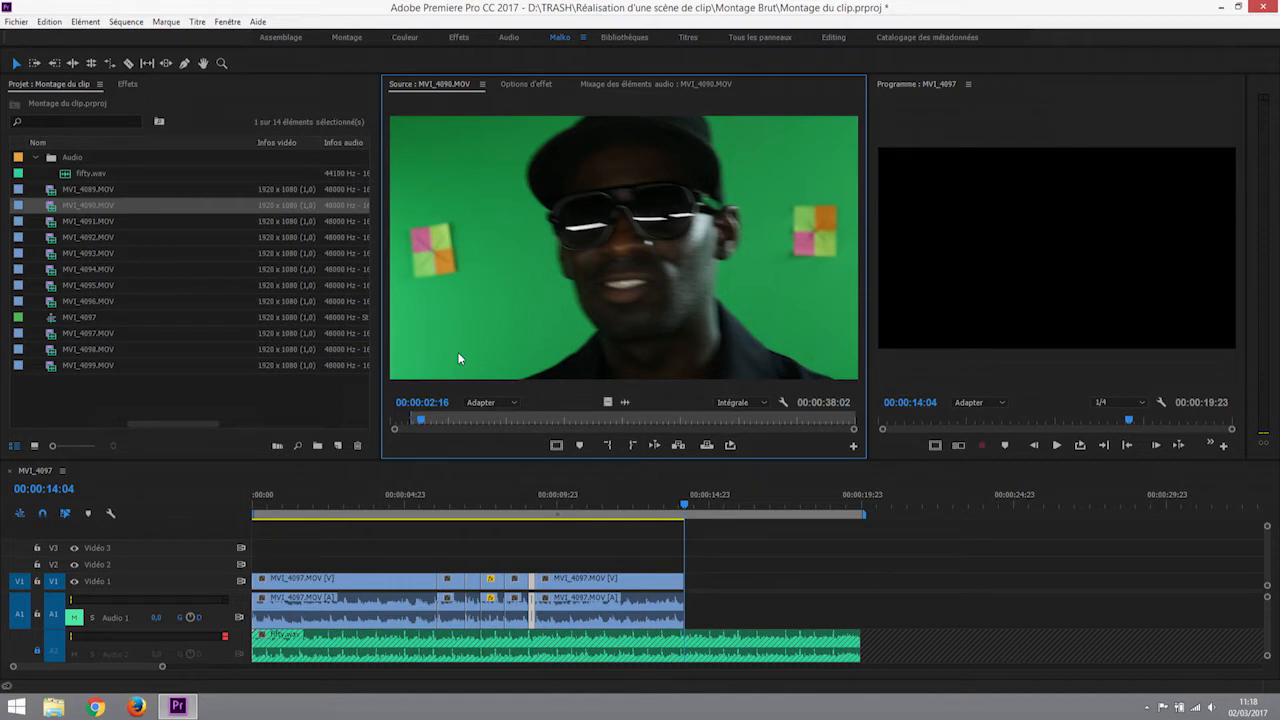
{"action": "key", "text": "Right"}
{"action": "key", "text": "Right"}
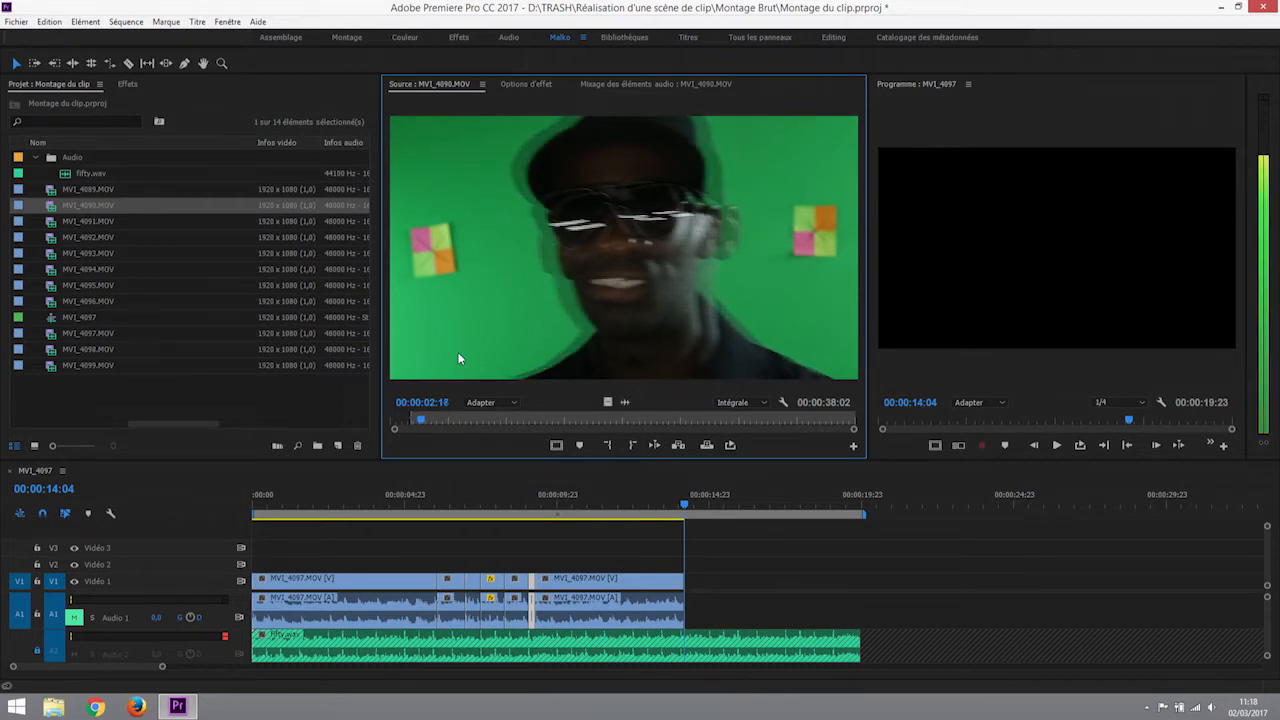
{"action": "key", "text": "Left"}
{"action": "key", "text": "Left"}
{"action": "key", "text": "Left"}
{"action": "key", "text": "Left"}
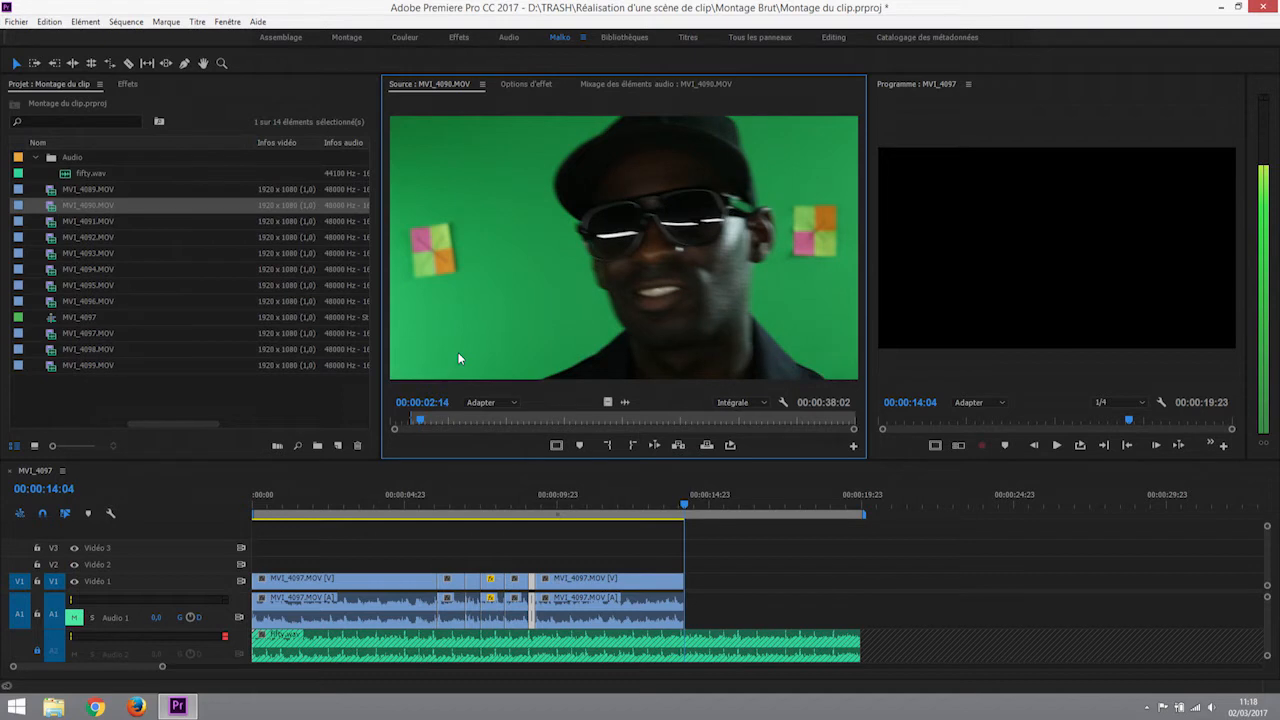
{"action": "key", "text": "Right"}
{"action": "key", "text": "Right"}
{"action": "key", "text": "Right"}
{"action": "key", "text": "Right"}
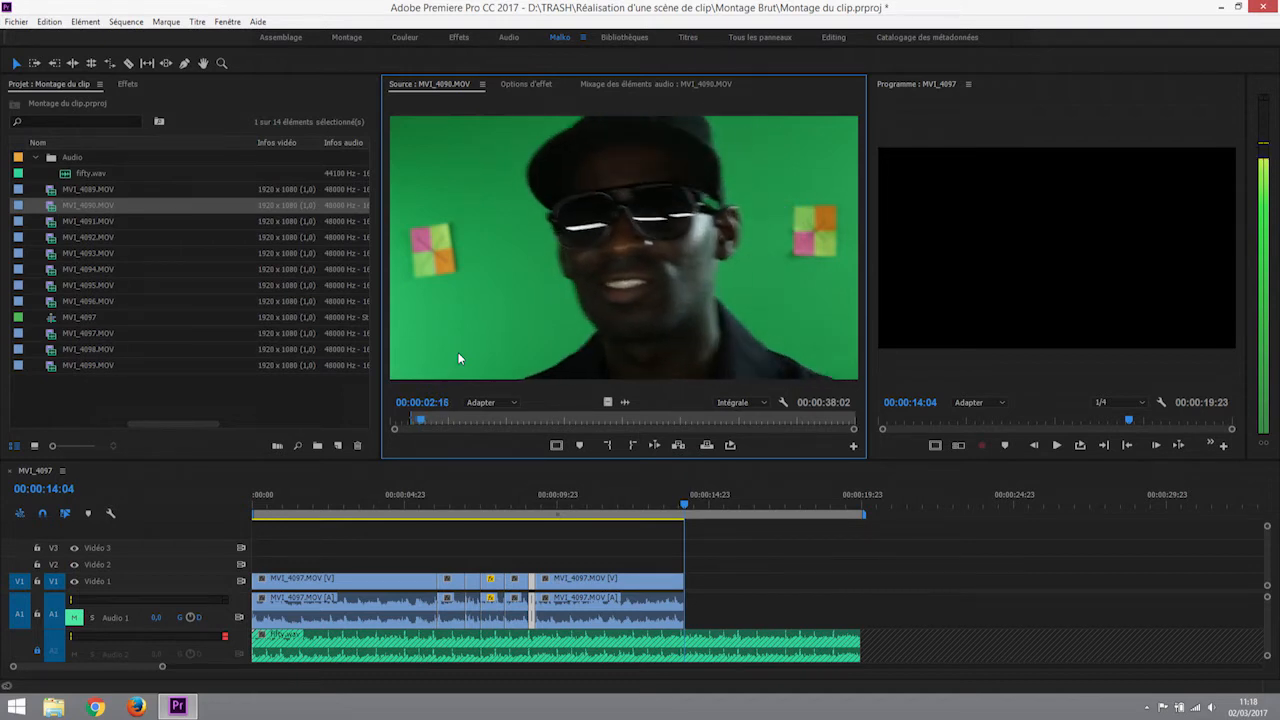
{"action": "key", "text": "Right"}
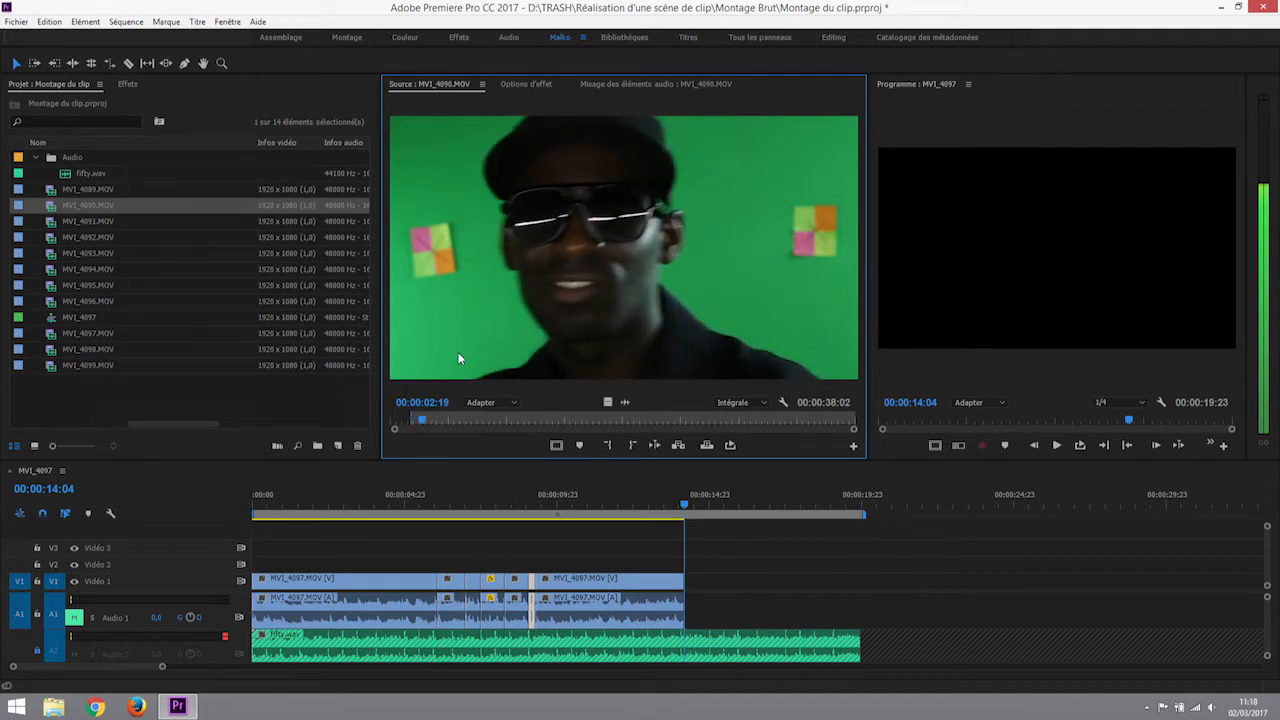
{"action": "key", "text": "Right"}
{"action": "key", "text": "Right"}
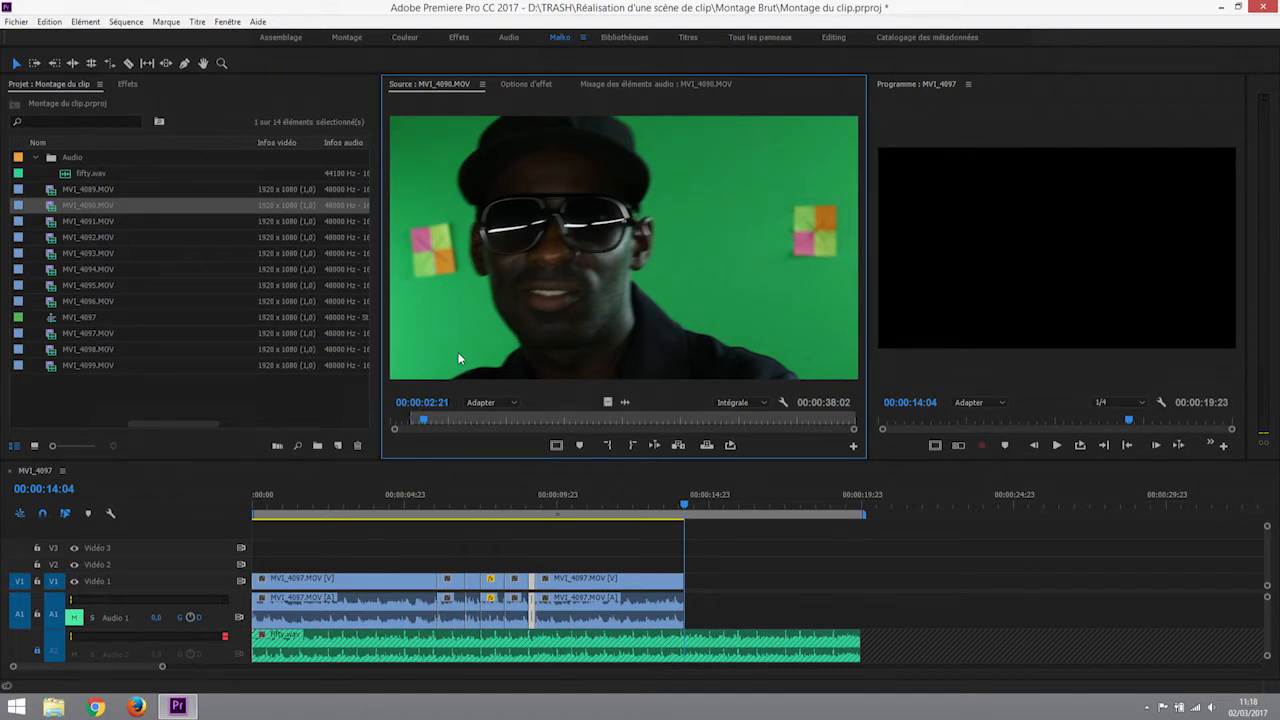
{"action": "key", "text": "Left"}
{"action": "key", "text": "Left"}
{"action": "key", "text": "Left"}
{"action": "key", "text": "Left"}
{"action": "key", "text": "Left"}
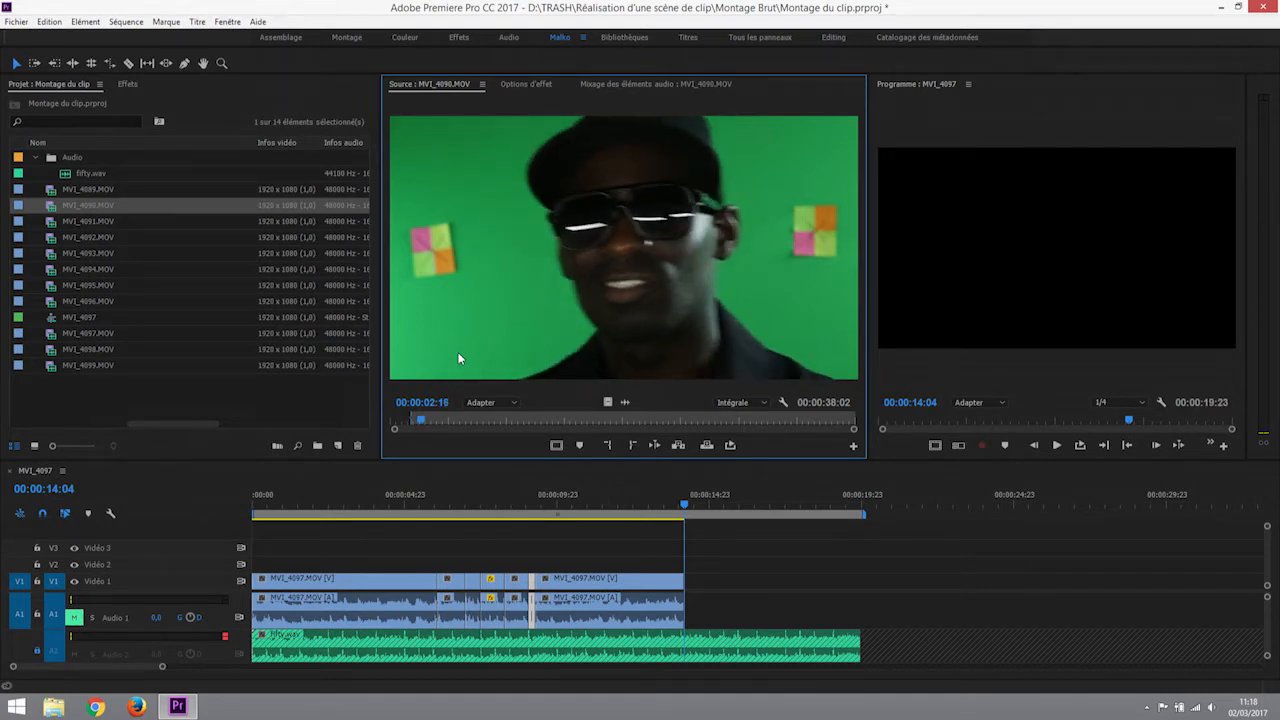
{"action": "key", "text": "Left"}
{"action": "key", "text": "Left"}
{"action": "key", "text": "Left"}
{"action": "key", "text": "Left"}
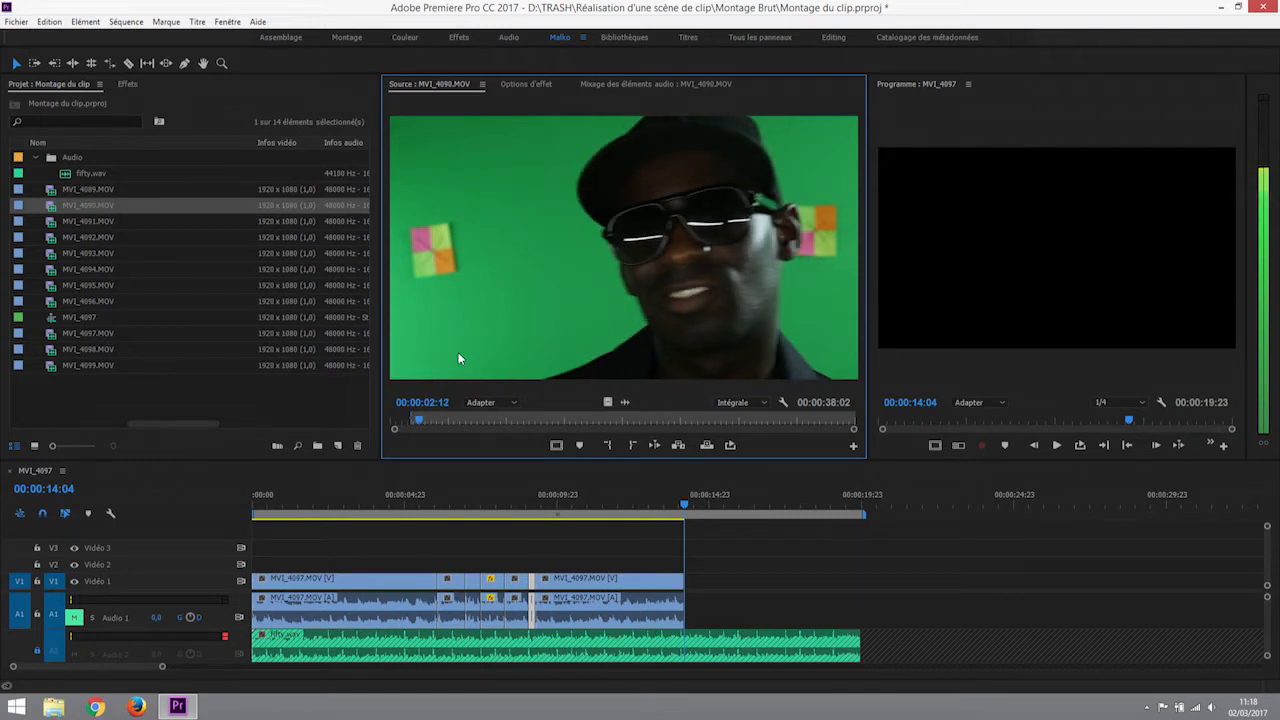
{"action": "key", "text": "o"}
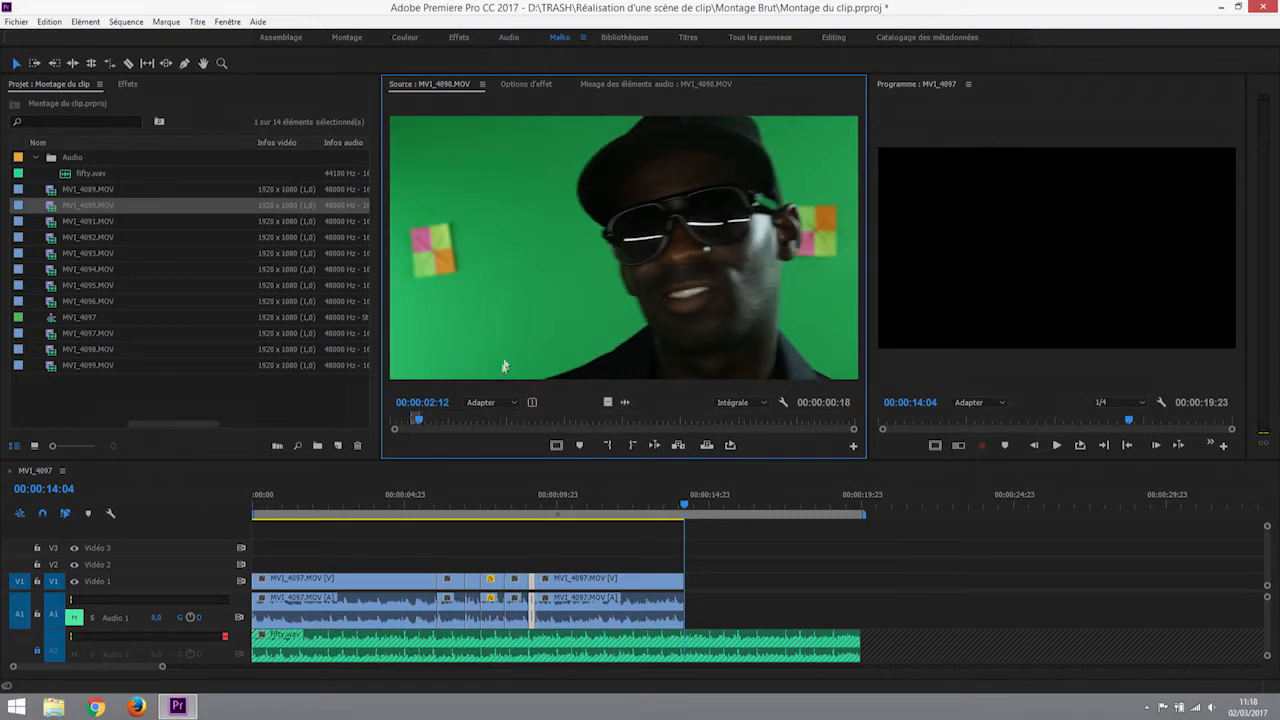
Step: Add the marked MVI_4090.MOV section to Video 1 at 00:00:14:04 and move the sequence playhead to its end, 00:00:14:22
{"action": "left_click_drag", "start_coordinate": [558, 305], "coordinate": [694, 588]}
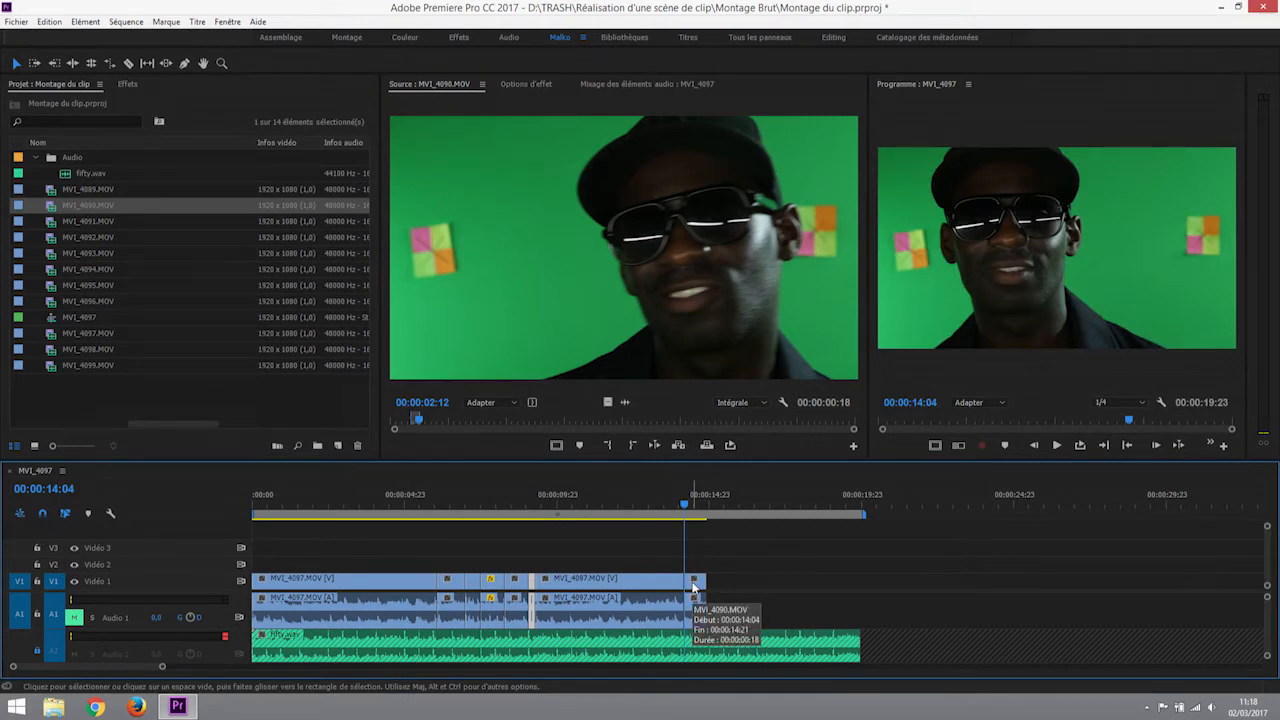
{"action": "left_click_drag", "start_coordinate": [685, 509], "coordinate": [706, 516]}
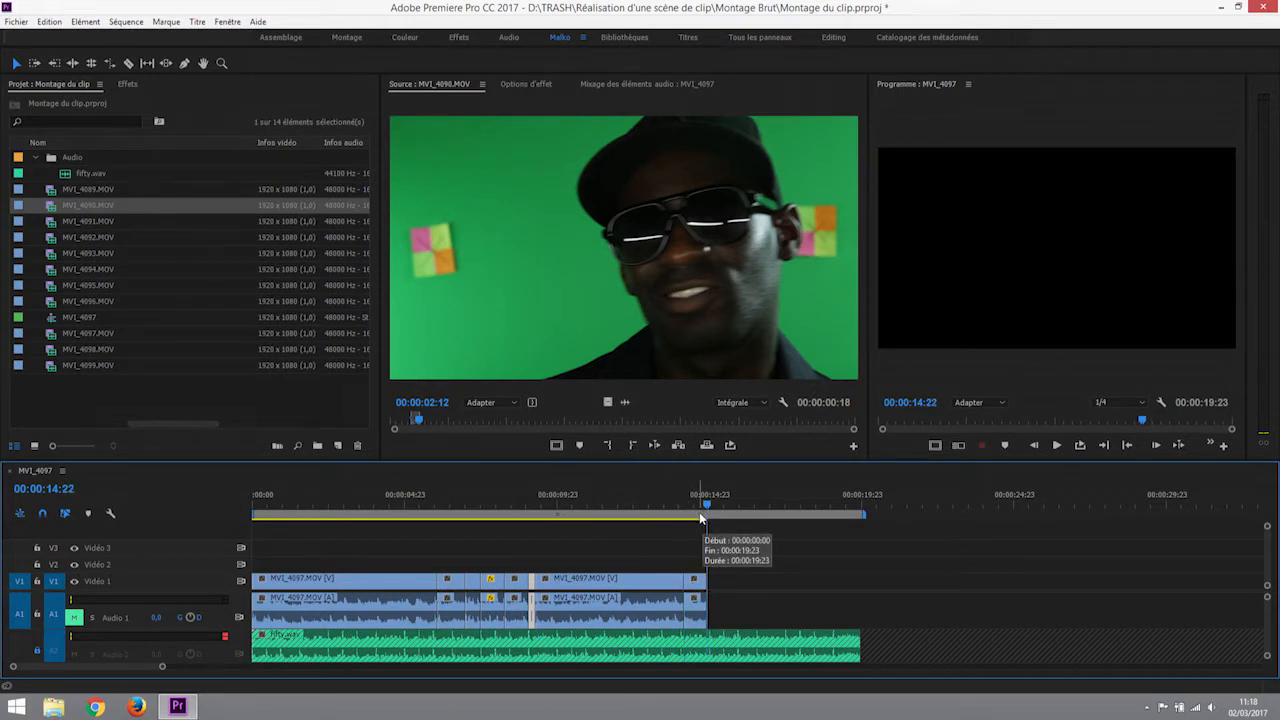
Step: Mark another MVI_4090.MOV section with an in point at 00:00:31:01 and an out point at 00:00:32:20
{"action": "left_click", "coordinate": [544, 420]}
{"action": "left_click_drag", "start_coordinate": [544, 420], "coordinate": [699, 420]}
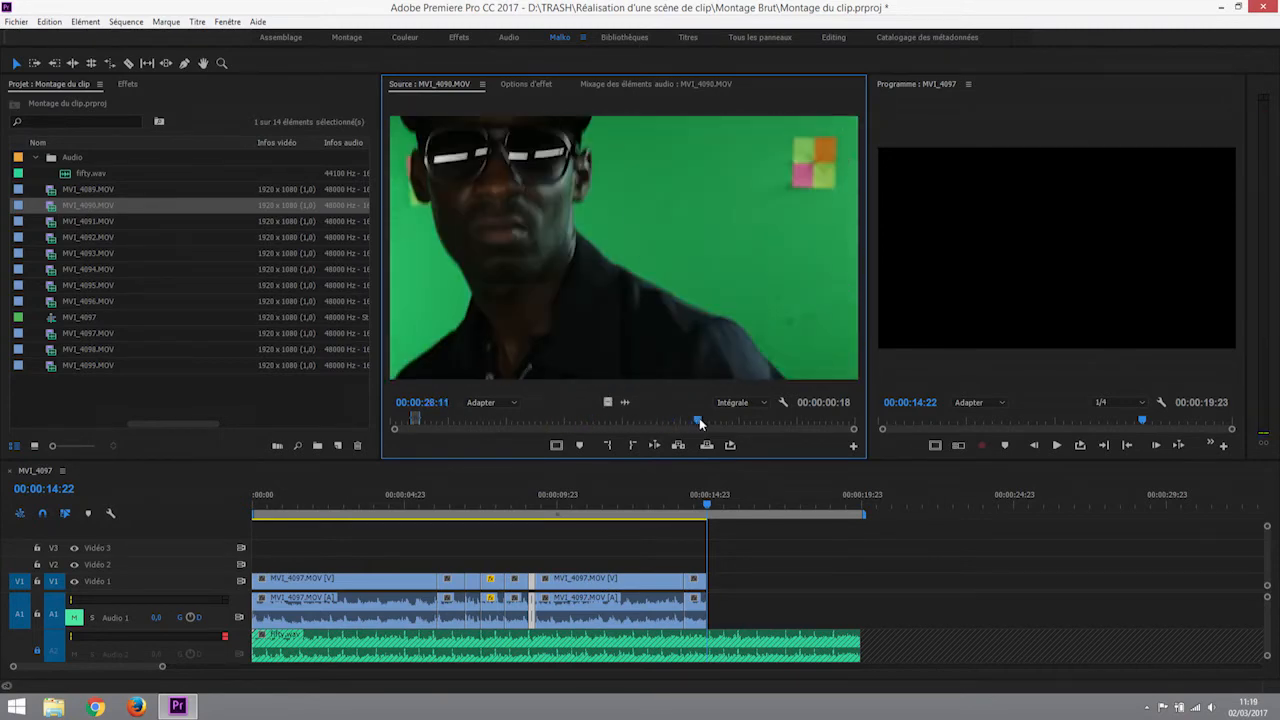
{"action": "key", "text": "space"}
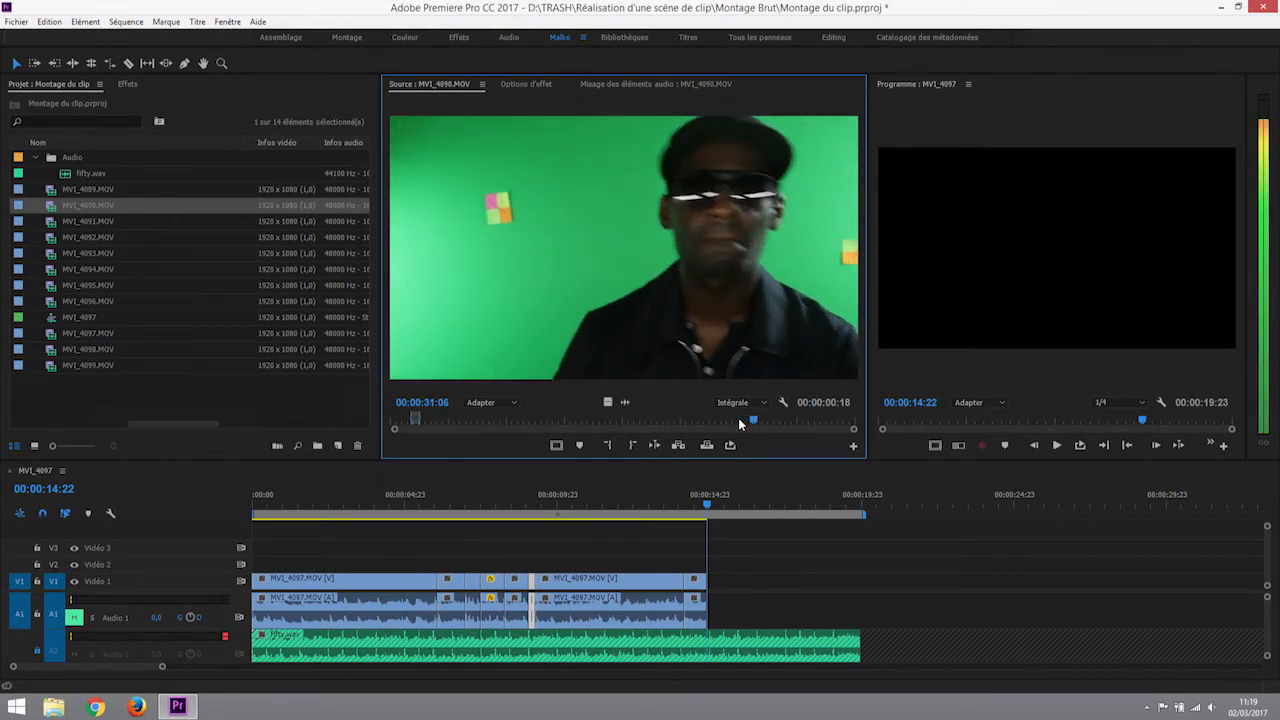
{"action": "key", "text": "Left"}
{"action": "key", "text": "Left"}
{"action": "key", "text": "Left"}
{"action": "key", "text": "Left"}
{"action": "key", "text": "Left"}
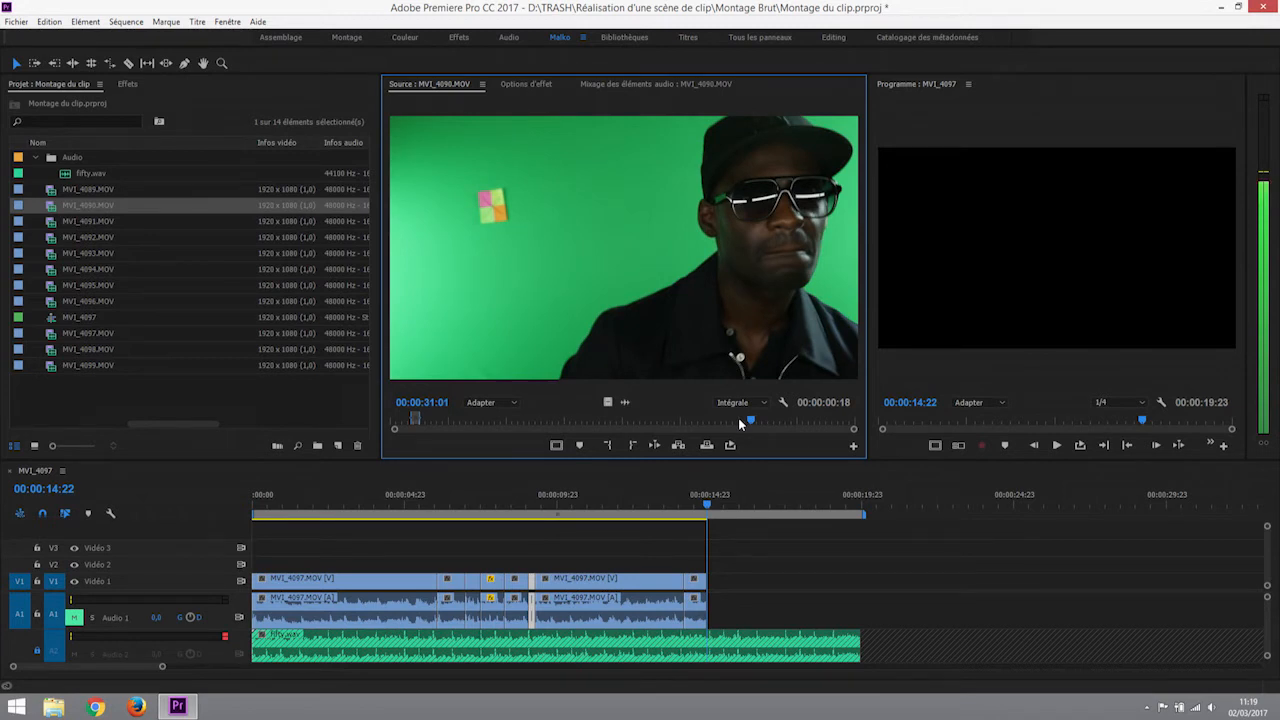
{"action": "key", "text": "i"}
{"action": "key", "text": "space"}
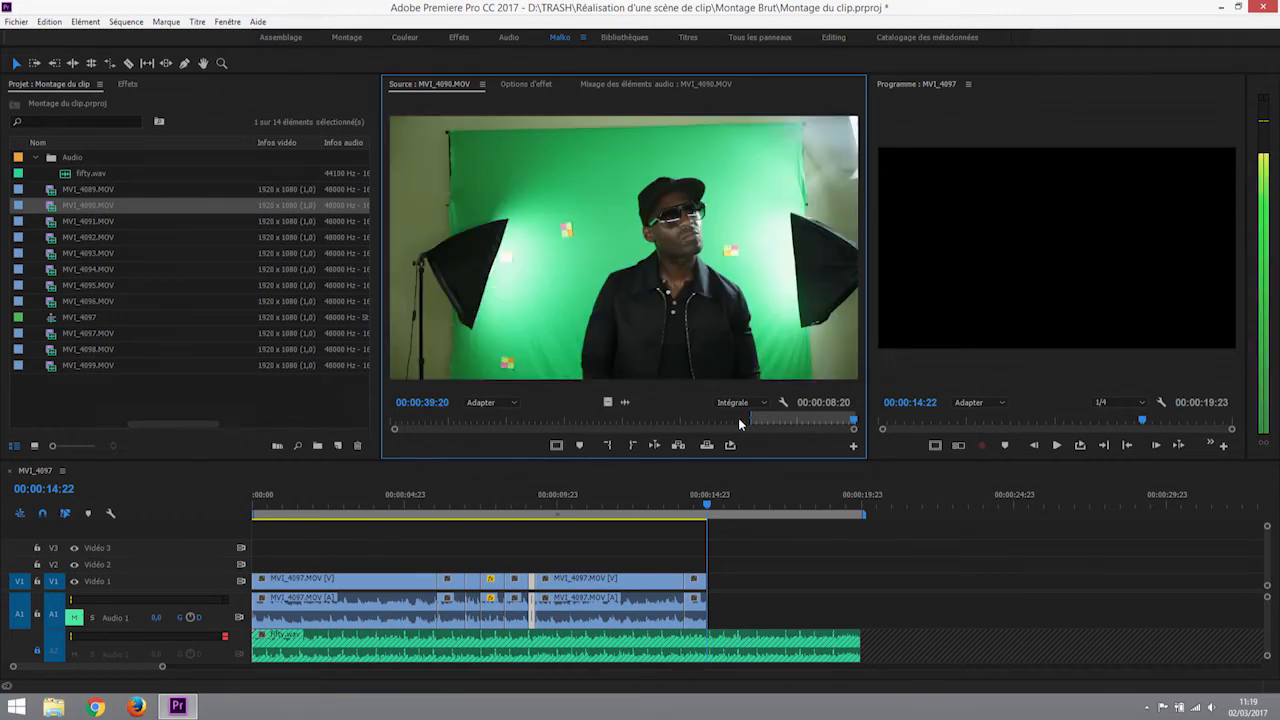
{"action": "left_click_drag", "start_coordinate": [851, 420], "coordinate": [763, 424]}
{"action": "key", "text": "i"}
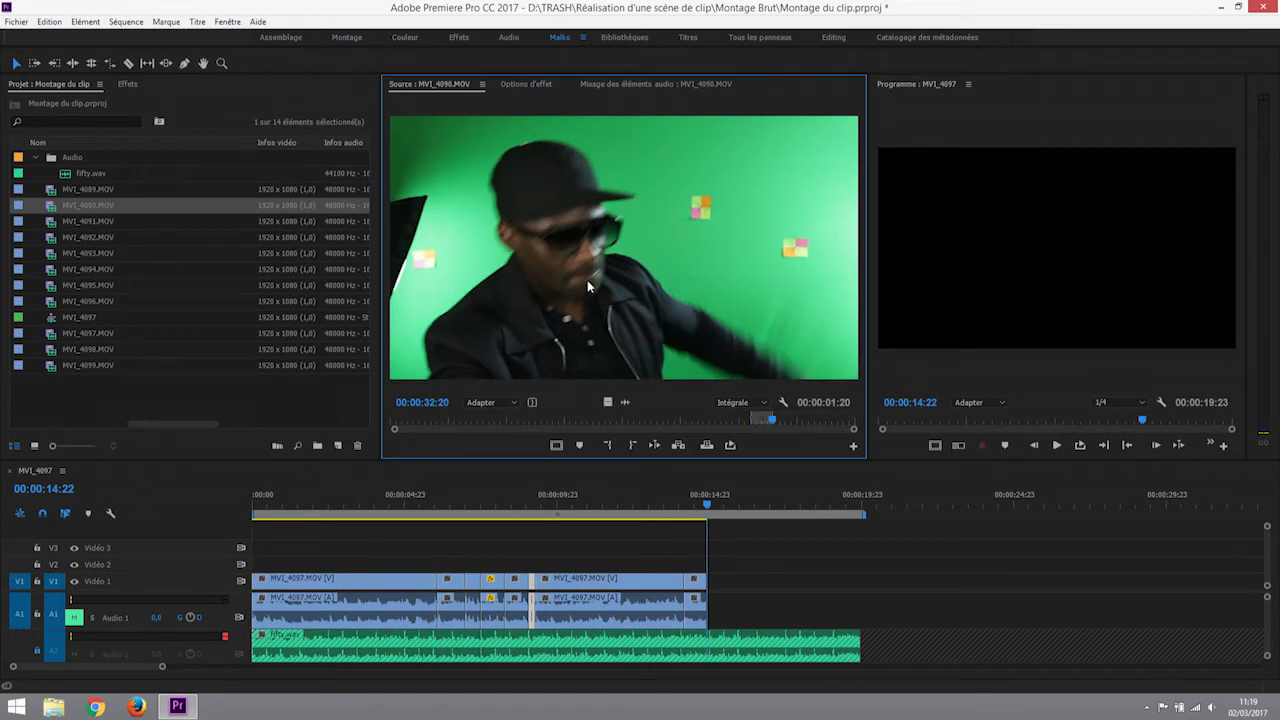
Step: Add the second MVI_4090.MOV section to Video 1 at 00:00:14:22 and play the sequence across the new cuts
{"action": "left_click_drag", "start_coordinate": [711, 424], "coordinate": [712, 581]}
{"action": "left_click_drag", "start_coordinate": [707, 506], "coordinate": [637, 513]}
{"action": "key", "text": "space"}
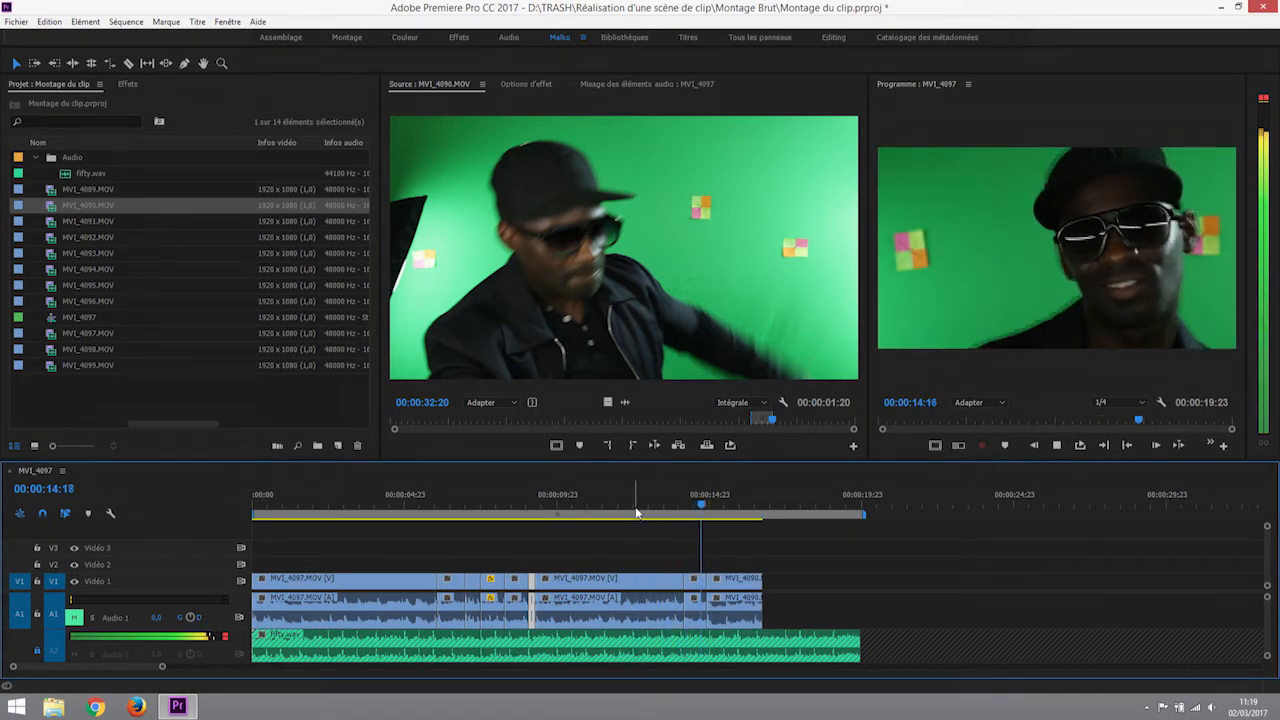
{"action": "key", "text": "space"}
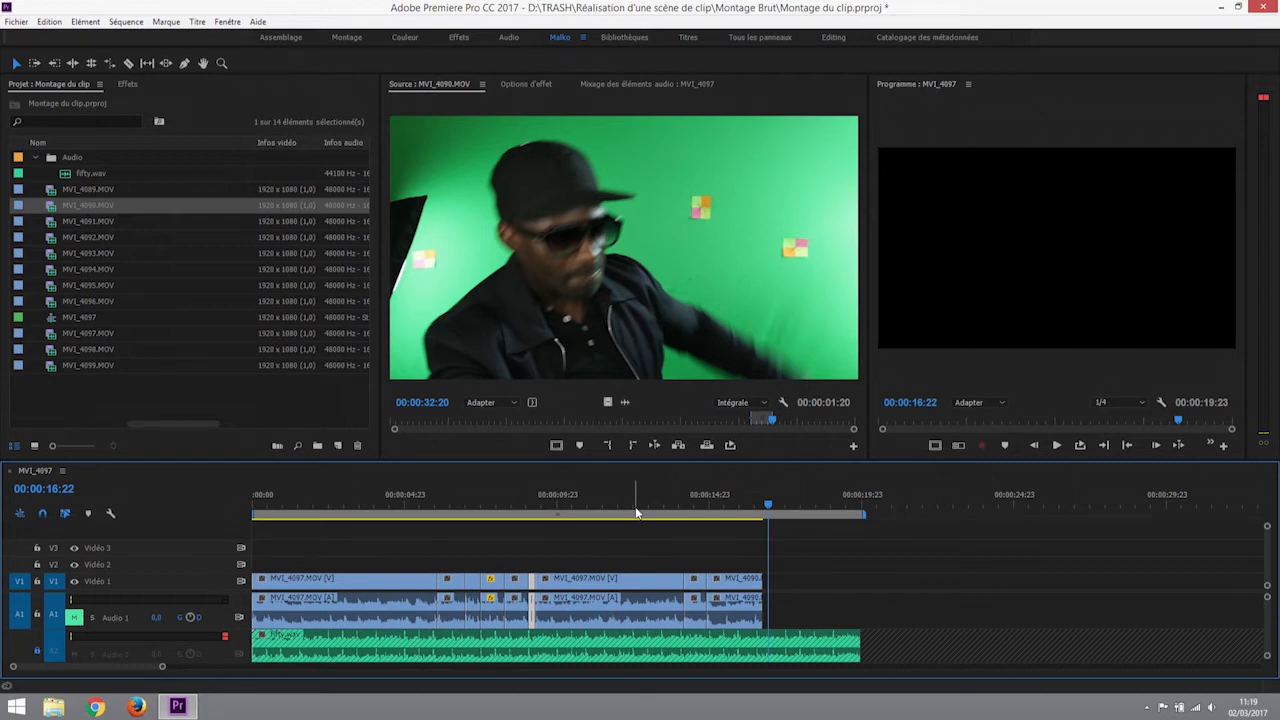
Step: Open MVI_4097.MOV in the source monitor and mark a section from 00:01:02:05 to 00:01:04:13
{"action": "double_click", "coordinate": [80, 334]}
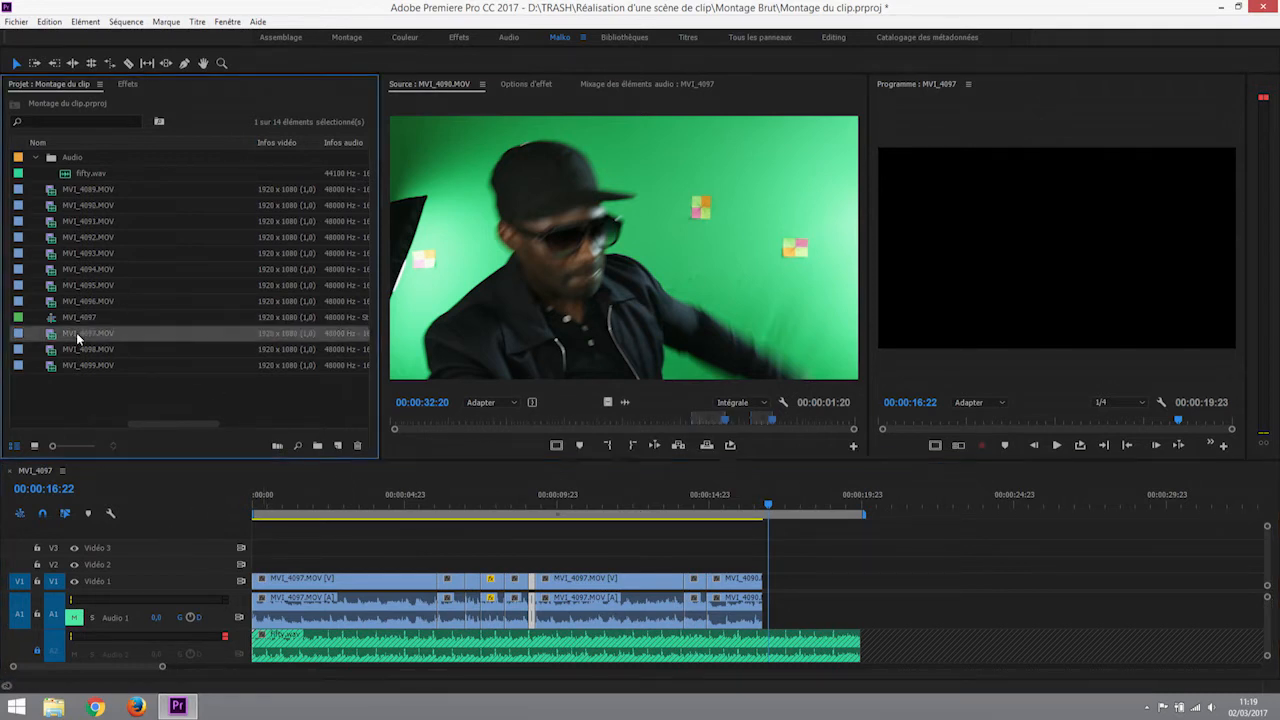
{"action": "left_click_drag", "start_coordinate": [727, 424], "coordinate": [811, 428]}
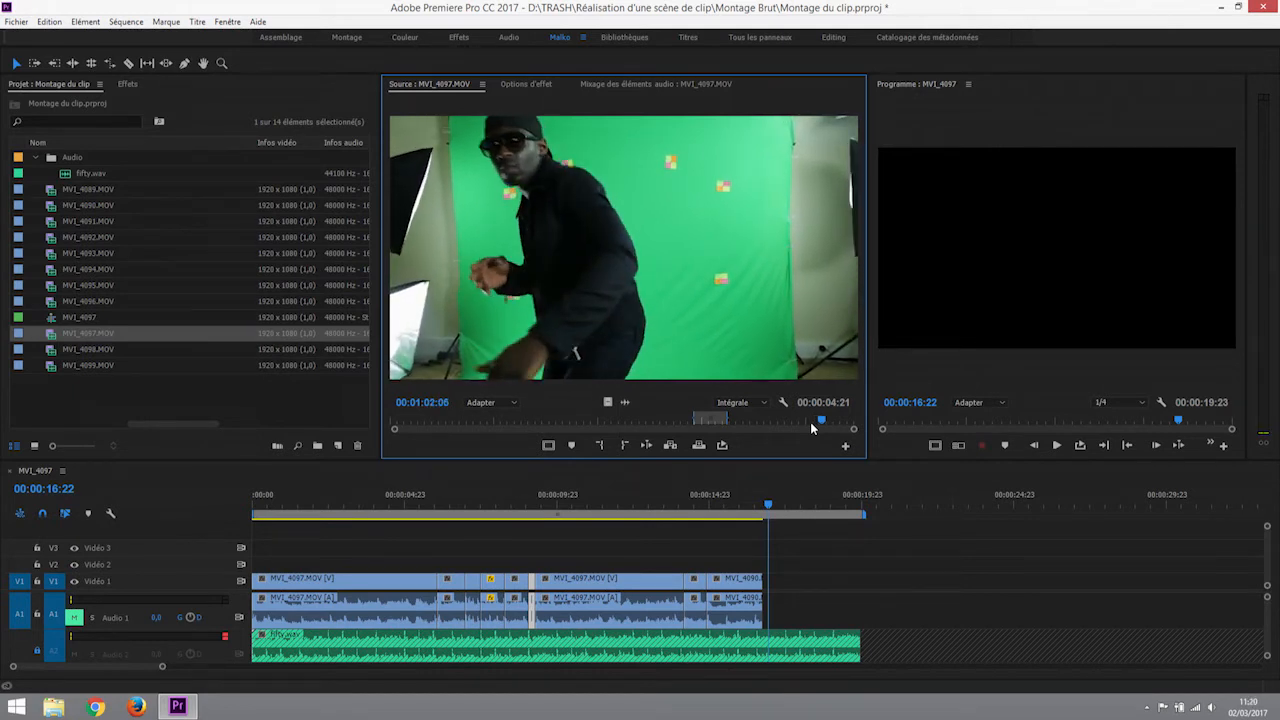
{"action": "key", "text": "i"}
{"action": "key", "text": "space"}
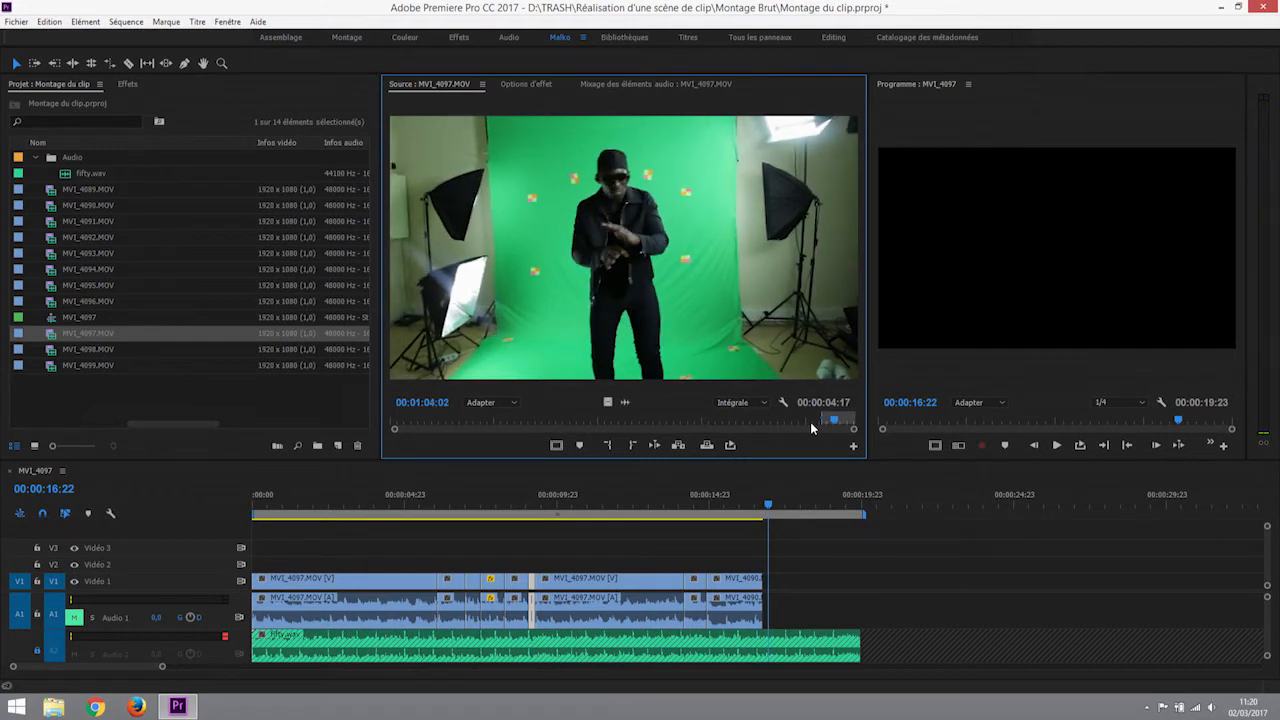
{"action": "key", "text": "o"}
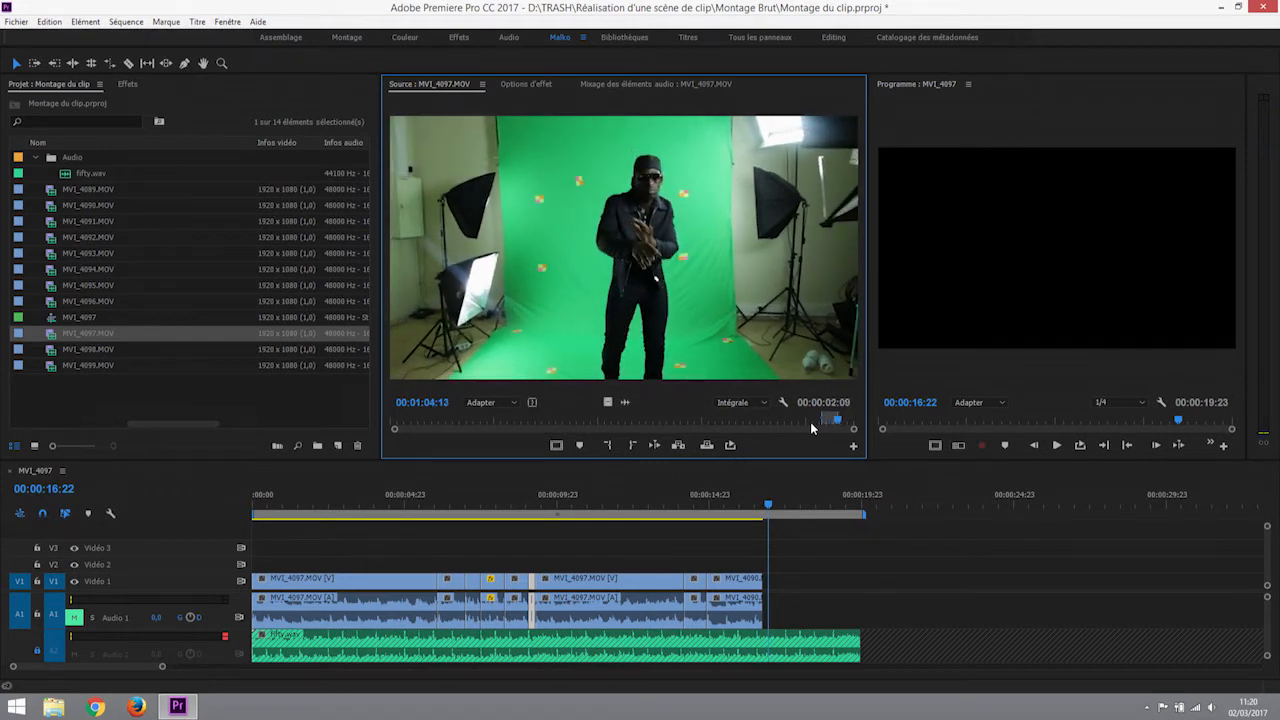
Step: Add the marked MVI_4097.MOV section directly after the last clip on Video 1 and play it to its end, 00:00:19:03
{"action": "left_click_drag", "start_coordinate": [620, 262], "coordinate": [776, 592]}
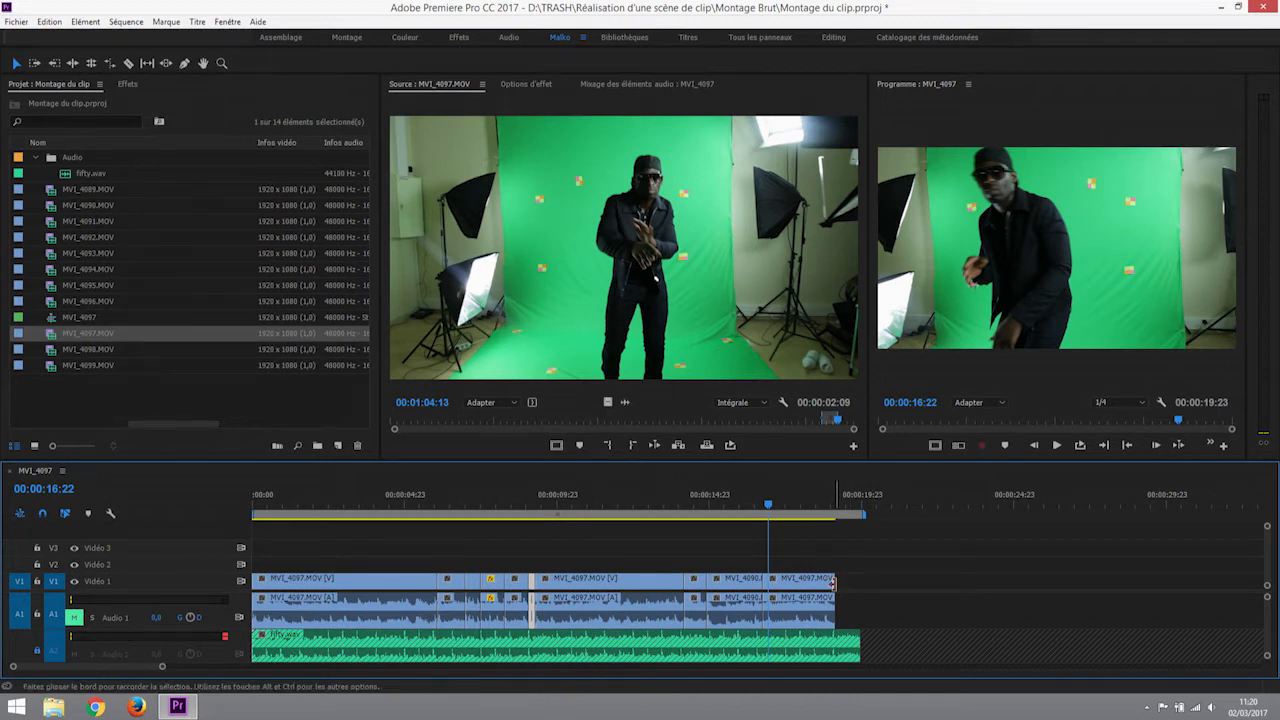
{"action": "key", "text": "space"}
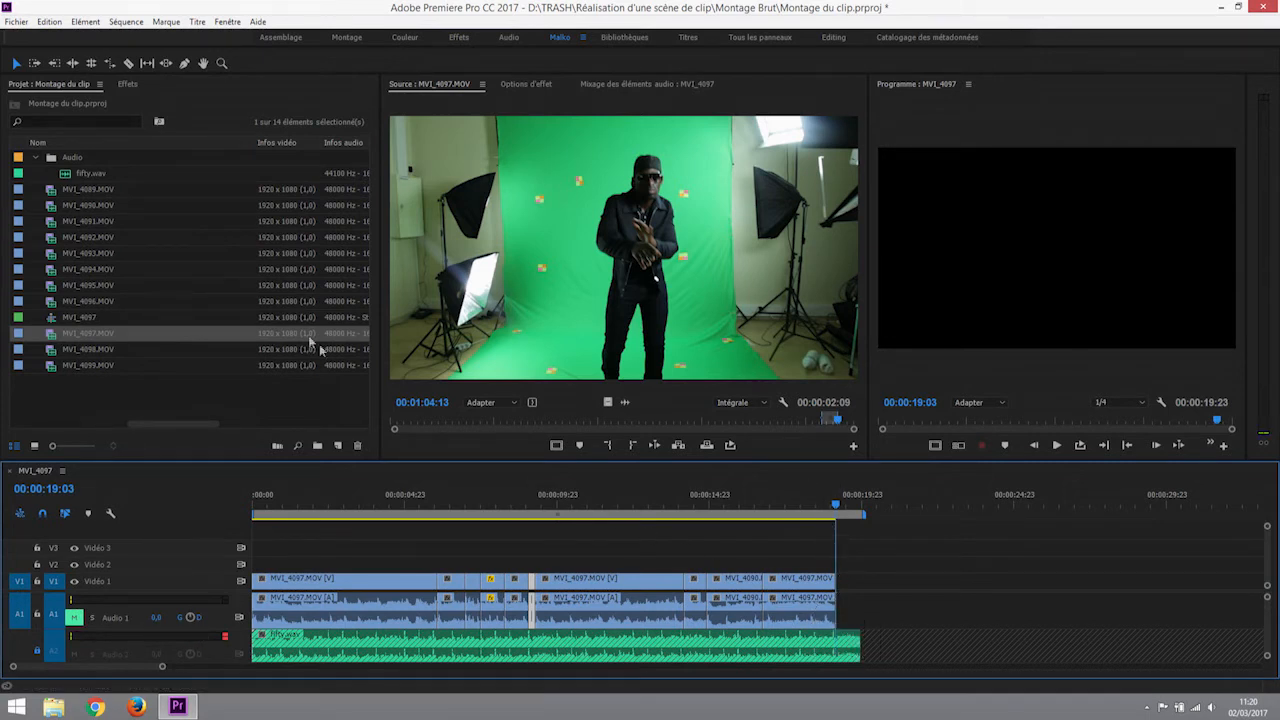
Step: Open MVI_4091.MOV in the source monitor and clear all of its markers
{"action": "left_click", "coordinate": [88, 218]}
{"action": "left_click", "coordinate": [86, 219]}
{"action": "double_click", "coordinate": [52, 222]}
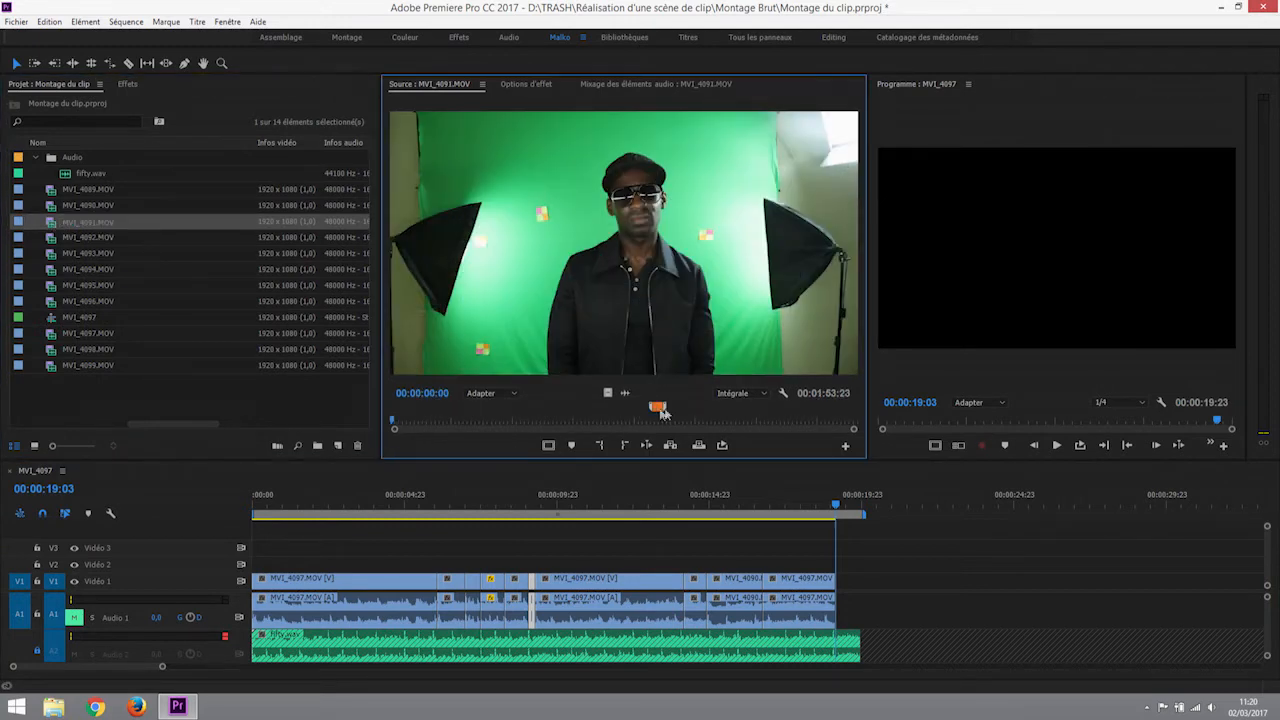
{"action": "right_click", "coordinate": [629, 415]}
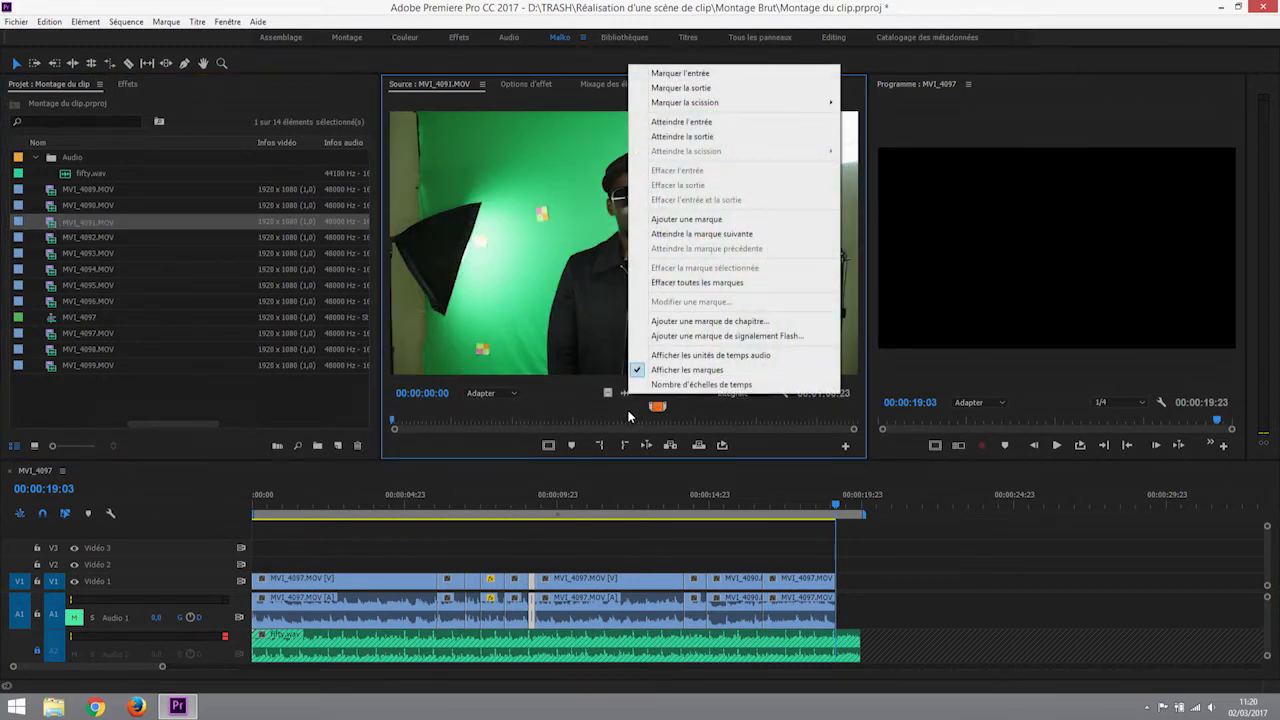
{"action": "left_click", "coordinate": [652, 282]}
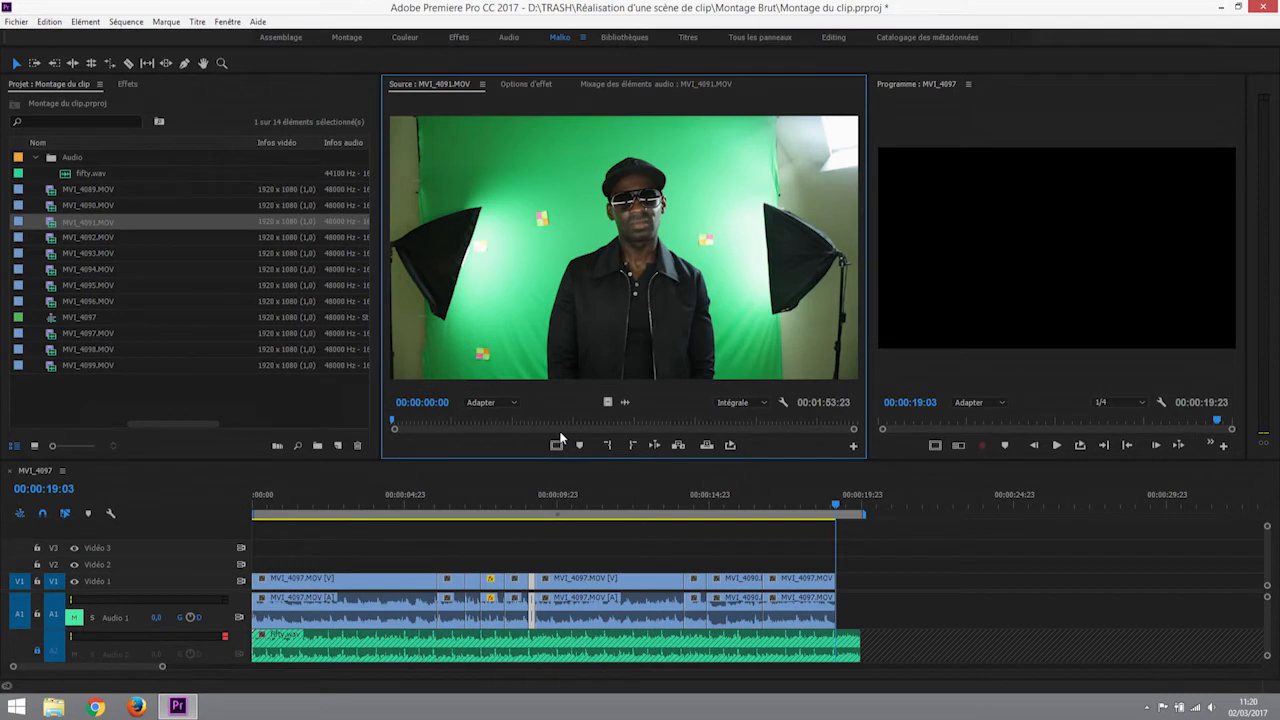
Step: Find the start of the wanted gesture in MVI_4091.MOV and set the in point at 00:01:04:12
{"action": "key", "text": "space"}
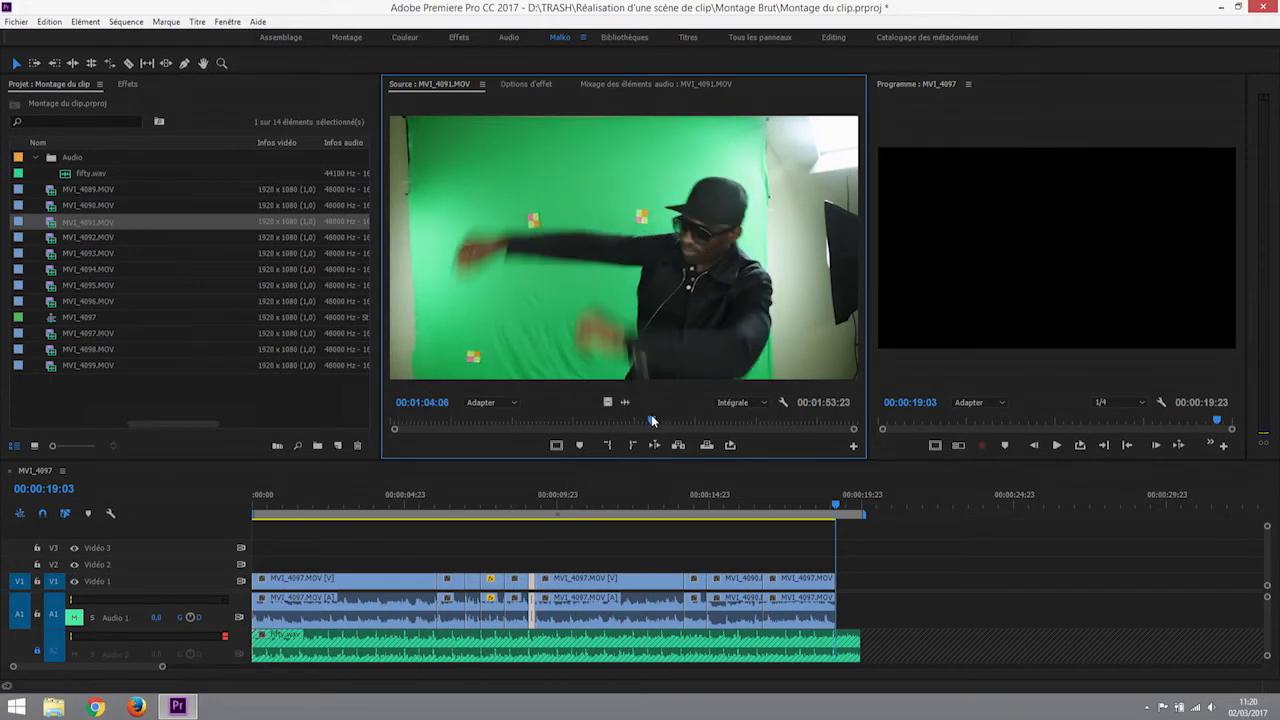
{"action": "key", "text": "Left"}
{"action": "key", "text": "Left"}
{"action": "key", "text": "Left"}
{"action": "key", "text": "Left"}
{"action": "key", "text": "Left"}
{"action": "key", "text": "Left"}
{"action": "key", "text": "Left"}
{"action": "key", "text": "Left"}
{"action": "key", "text": "Left"}
{"action": "key", "text": "Left"}
{"action": "key", "text": "Left"}
{"action": "key", "text": "Left"}
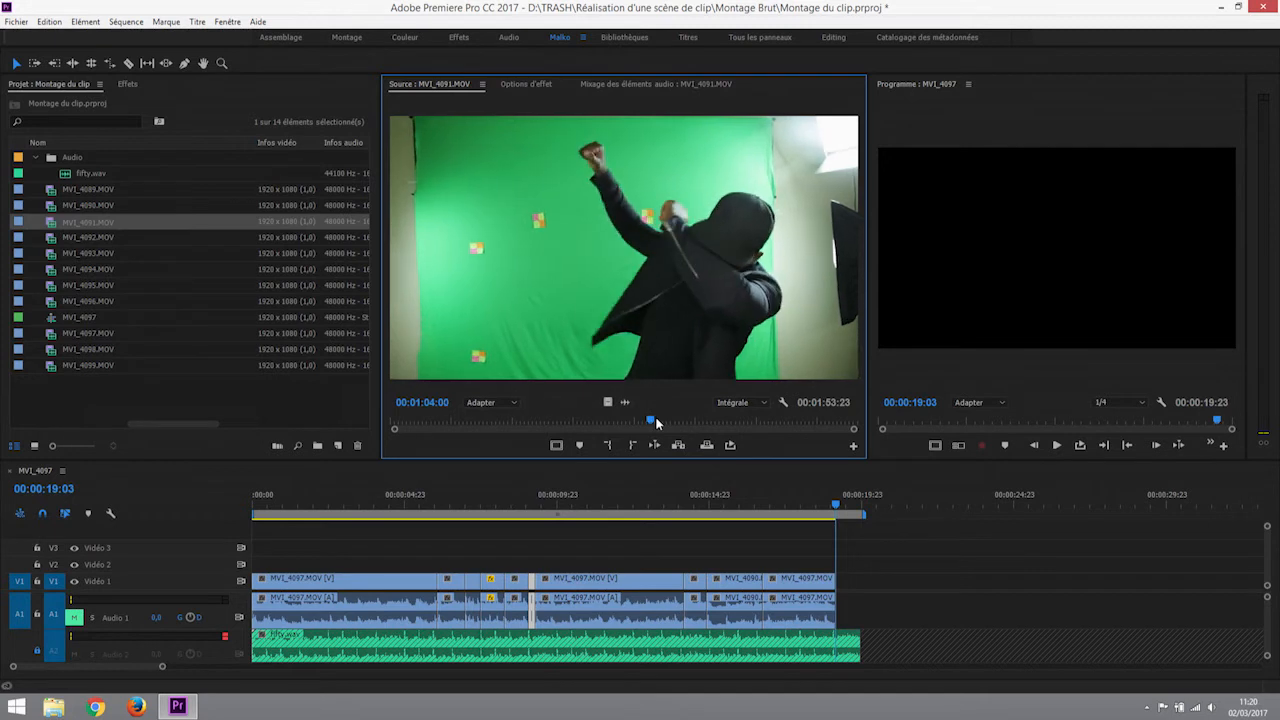
{"action": "key", "text": "Left"}
{"action": "key", "text": "Left"}
{"action": "key", "text": "Left"}
{"action": "key", "text": "Left"}
{"action": "key", "text": "Left"}
{"action": "key", "text": "Left"}
{"action": "key", "text": "Left"}
{"action": "key", "text": "Left"}
{"action": "key", "text": "Left"}
{"action": "key", "text": "Left"}
{"action": "key", "text": "Left"}
{"action": "key", "text": "Left"}
{"action": "key", "text": "Left"}
{"action": "key", "text": "Left"}
{"action": "key", "text": "Left"}
{"action": "key", "text": "Left"}
{"action": "key", "text": "Left"}
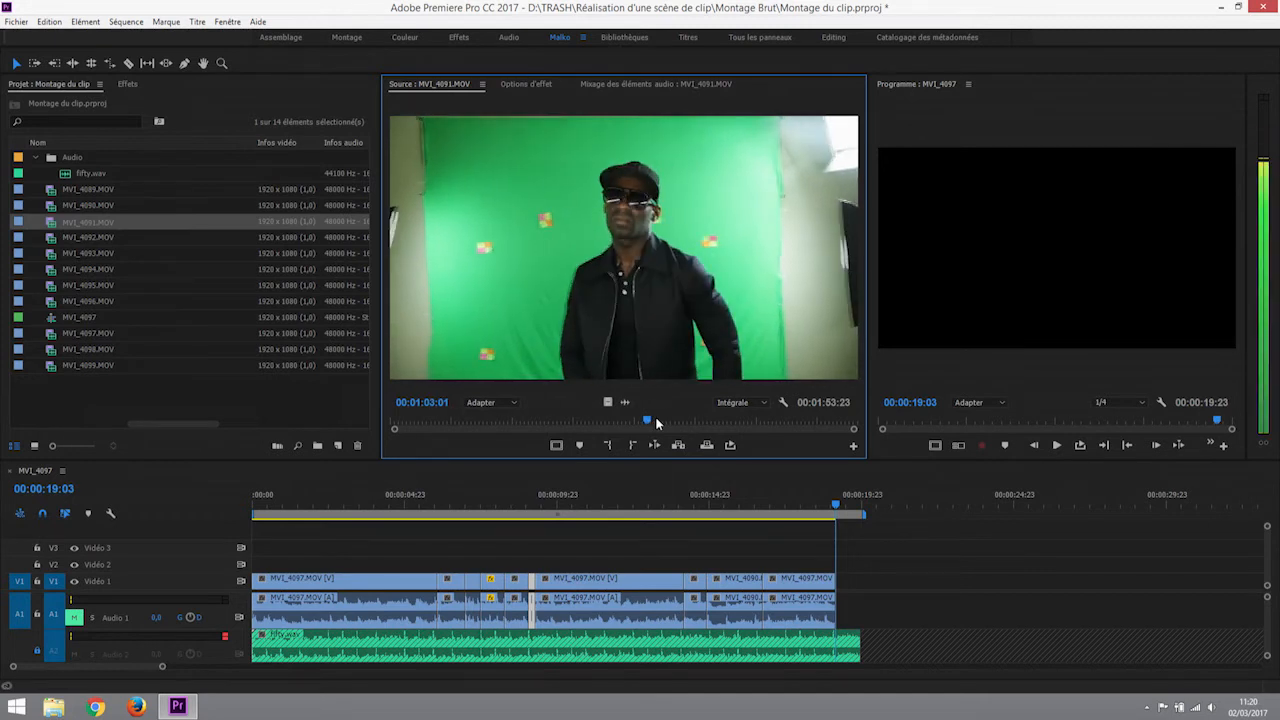
{"action": "key", "text": "Right"}
{"action": "key", "text": "Right"}
{"action": "key", "text": "Right"}
{"action": "key", "text": "Right"}
{"action": "key", "text": "Right"}
{"action": "key", "text": "Right"}
{"action": "key", "text": "Right"}
{"action": "key", "text": "Right"}
{"action": "key", "text": "Right"}
{"action": "key", "text": "Right"}
{"action": "key", "text": "Right"}
{"action": "key", "text": "Right"}
{"action": "key", "text": "Right"}
{"action": "key", "text": "Right"}
{"action": "key", "text": "Right"}
{"action": "key", "text": "Right"}
{"action": "key", "text": "Right"}
{"action": "key", "text": "Right"}
{"action": "key", "text": "Right"}
{"action": "key", "text": "Right"}
{"action": "key", "text": "Right"}
{"action": "key", "text": "Right"}
{"action": "key", "text": "Right"}
{"action": "key", "text": "Right"}
{"action": "key", "text": "Right"}
{"action": "key", "text": "Right"}
{"action": "key", "text": "Right"}
{"action": "key", "text": "Right"}
{"action": "key", "text": "Right"}
{"action": "key", "text": "Right"}
{"action": "key", "text": "Right"}
{"action": "key", "text": "Right"}
{"action": "key", "text": "Right"}
{"action": "key", "text": "Right"}
{"action": "key", "text": "Right"}
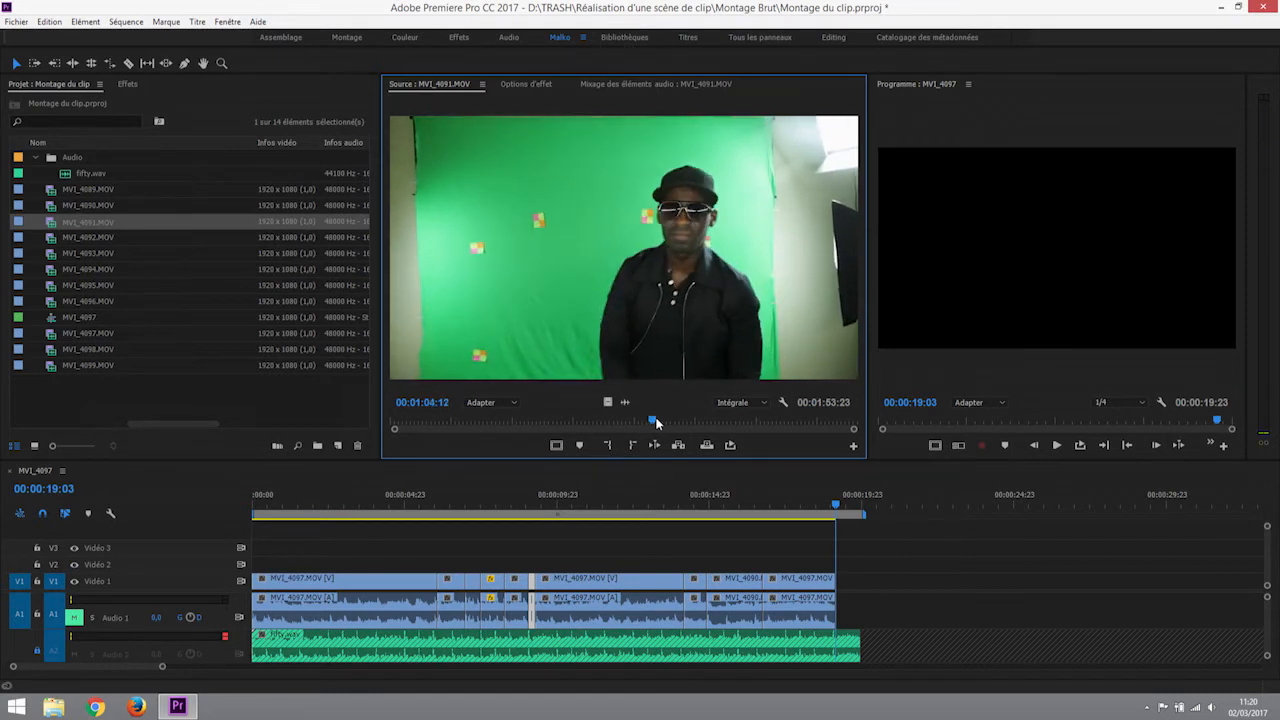
{"action": "key", "text": "i"}
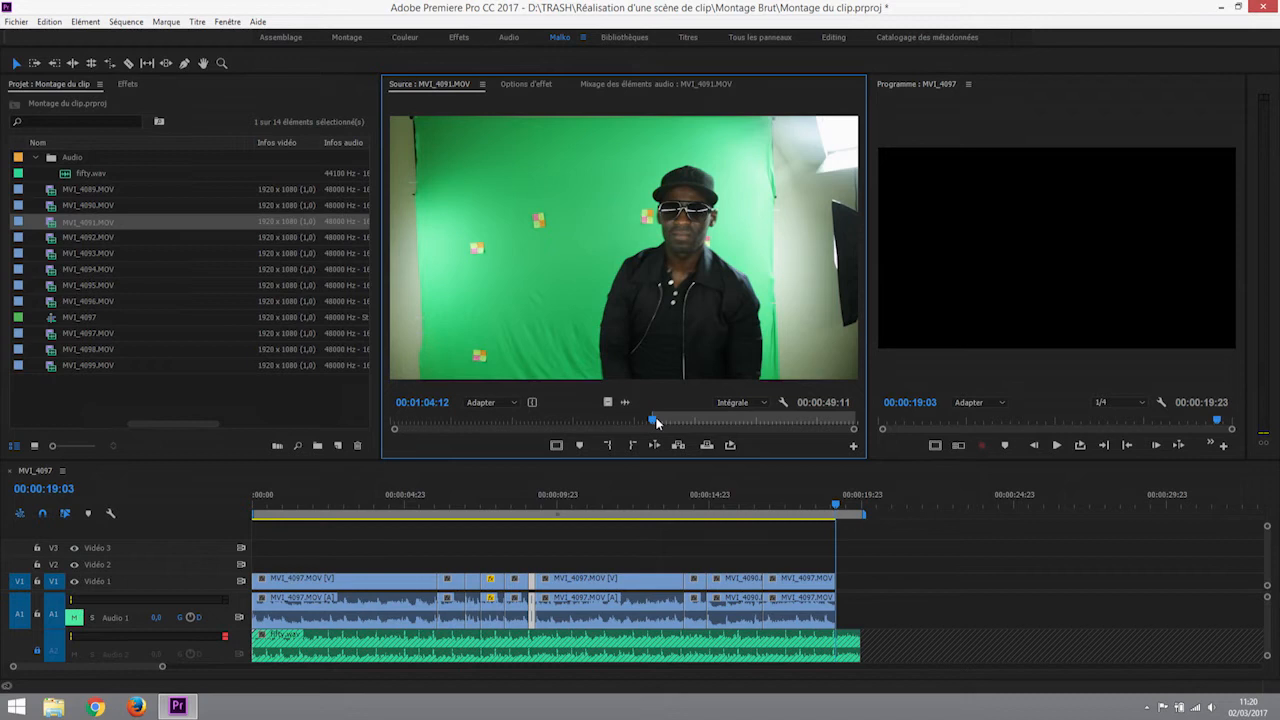
Step: Set the out point of MVI_4091.MOV at 00:01:07:00 and add the marked section after the last clip on Video 1, at 00:00:19:03
{"action": "key", "text": "space"}
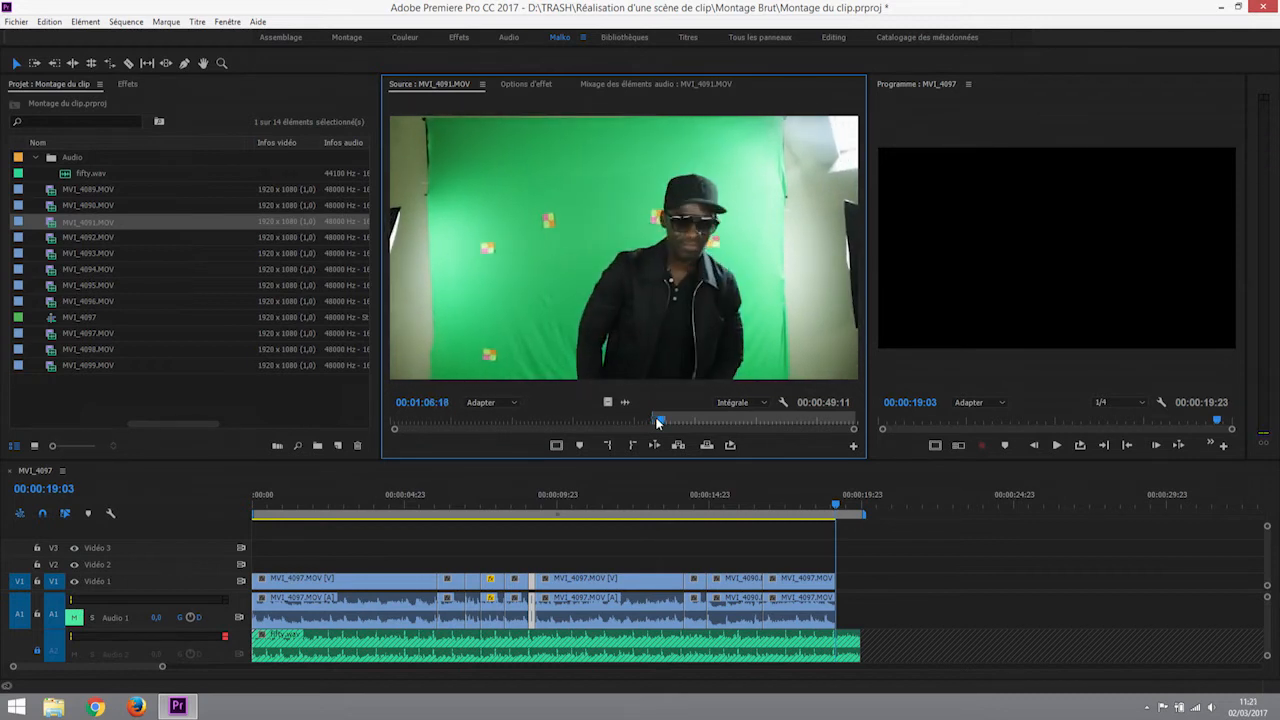
{"action": "key", "text": "space"}
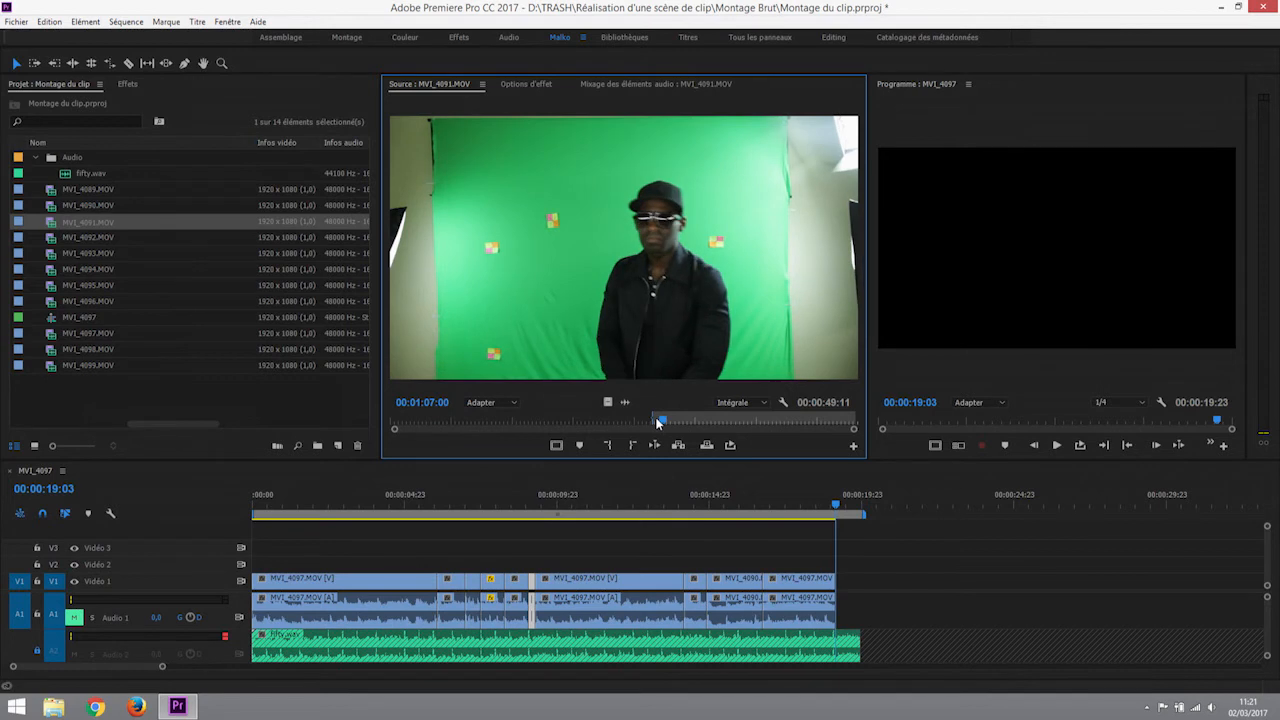
{"action": "key", "text": "o"}
{"action": "left_click_drag", "start_coordinate": [780, 480], "coordinate": [828, 597]}
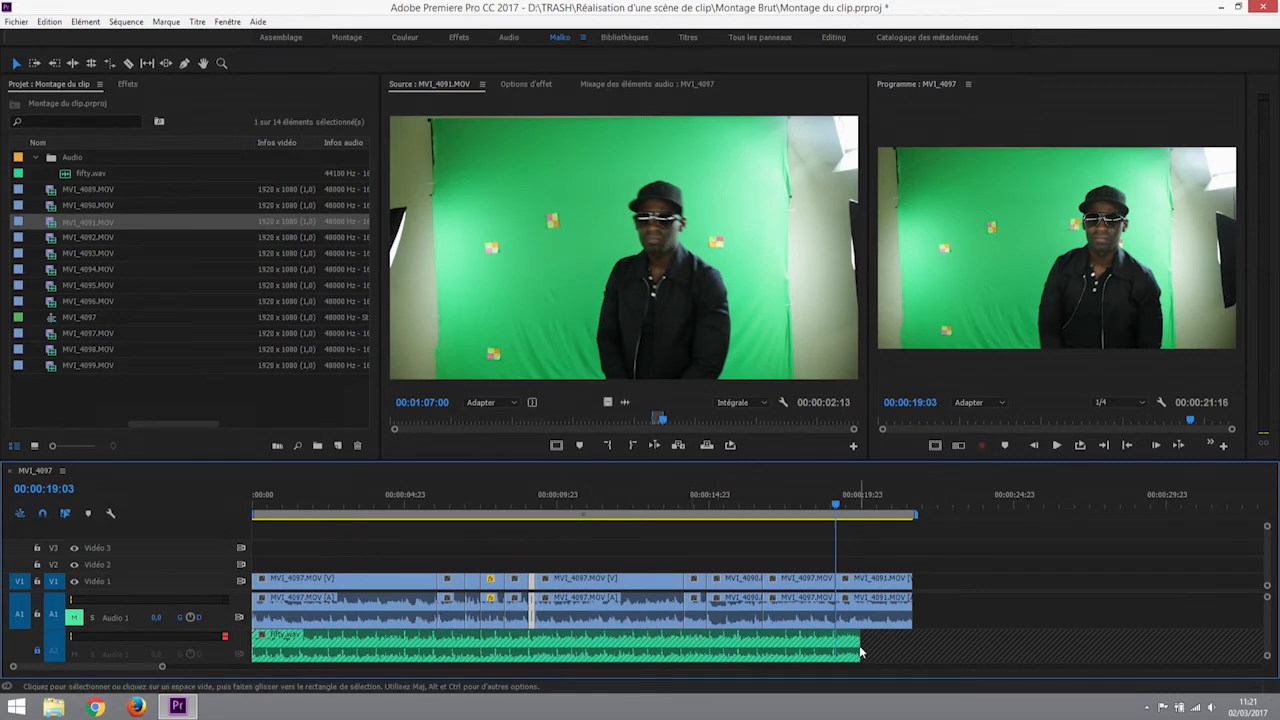
Step: Unlock Audio 2 and extend the end of fifty.wav to 00:00:20:00, placing the playhead there
{"action": "left_click", "coordinate": [38, 652]}
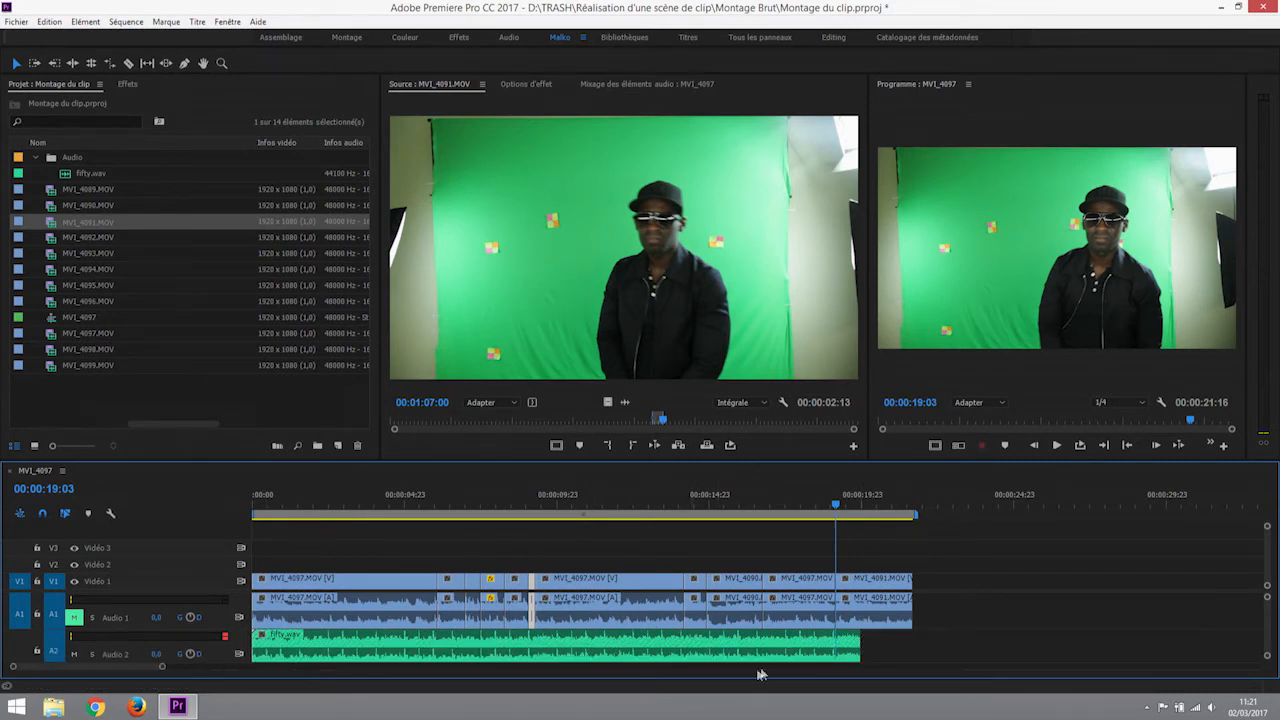
{"action": "left_click_drag", "start_coordinate": [860, 641], "coordinate": [968, 651]}
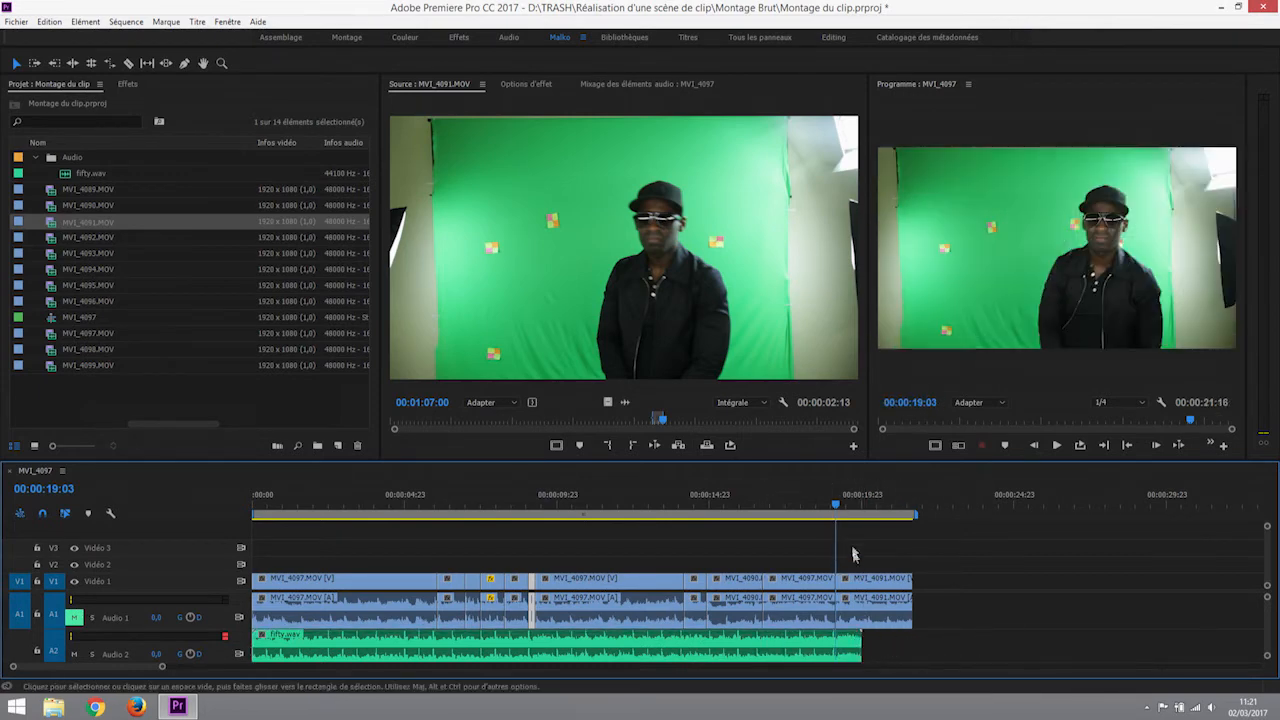
{"action": "mouse_move", "coordinate": [846, 520]}
{"action": "left_mouse_down"}
{"action": "mouse_move", "coordinate": [881, 522]}
{"action": "mouse_move", "coordinate": [862, 526]}
{"action": "left_mouse_up"}
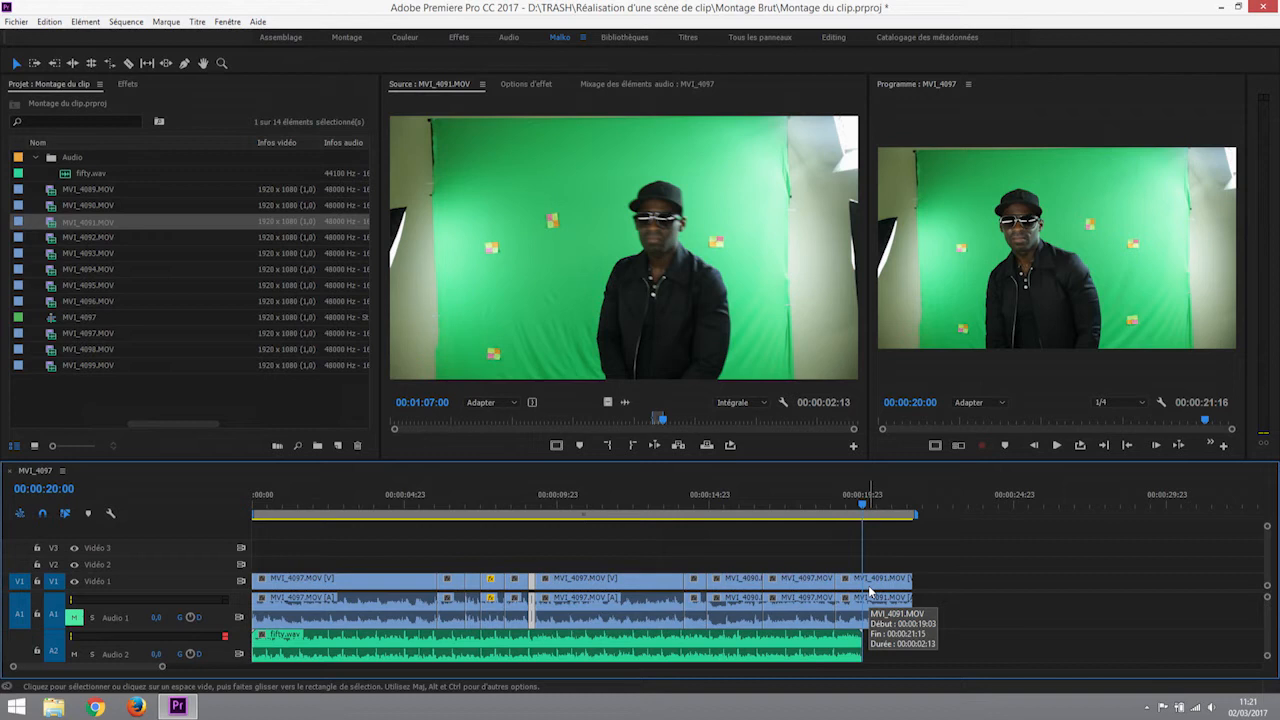
Step: Open MVI_4094.MOV in the source monitor and skim it to 00:00:58:04
{"action": "double_click", "coordinate": [60, 270]}
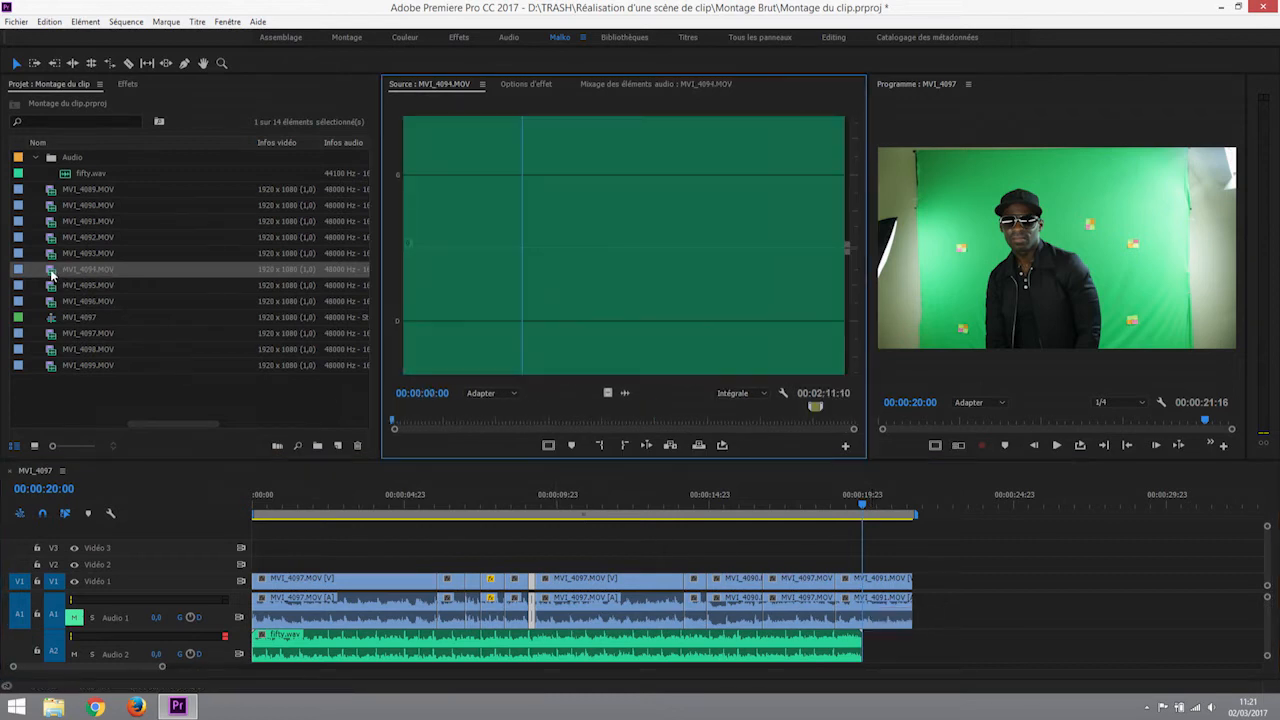
{"action": "left_click_drag", "start_coordinate": [580, 421], "coordinate": [595, 421]}
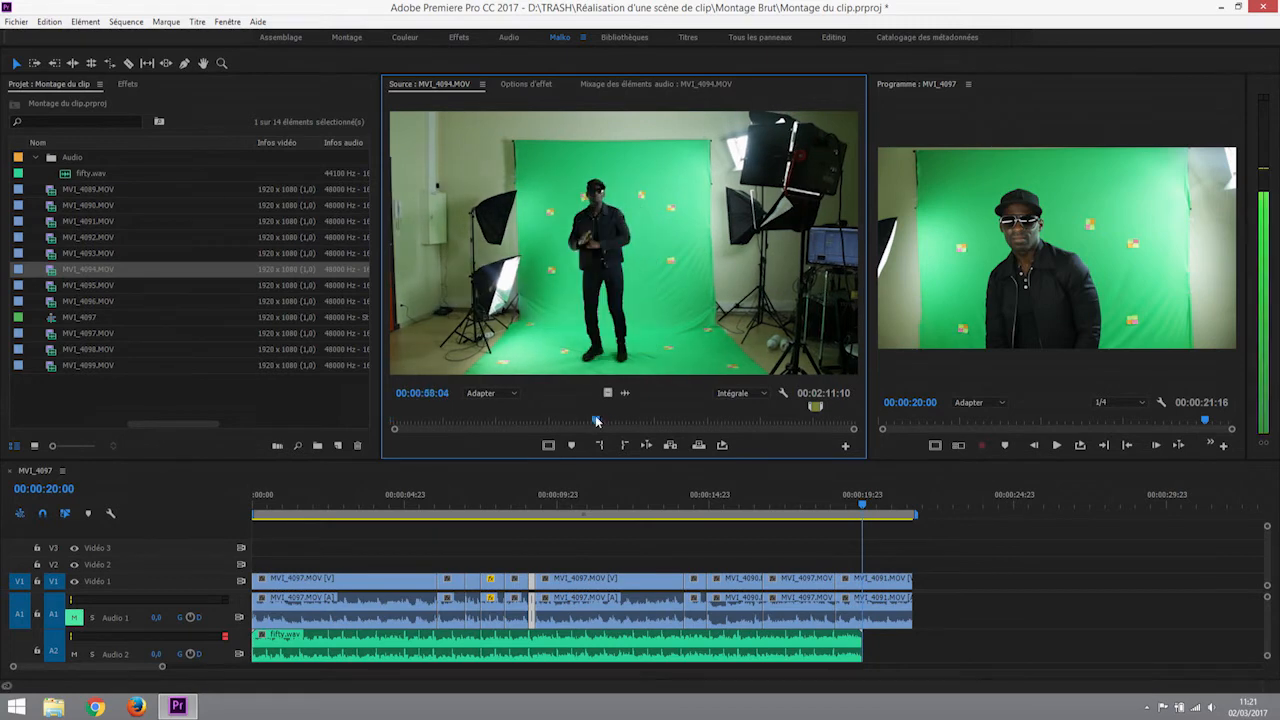
Step: Play the sequence over the short clips between about 00:00:07:18 and 00:00:09:10 to check the cuts
{"action": "left_click", "coordinate": [515, 494]}
{"action": "key", "text": "space"}
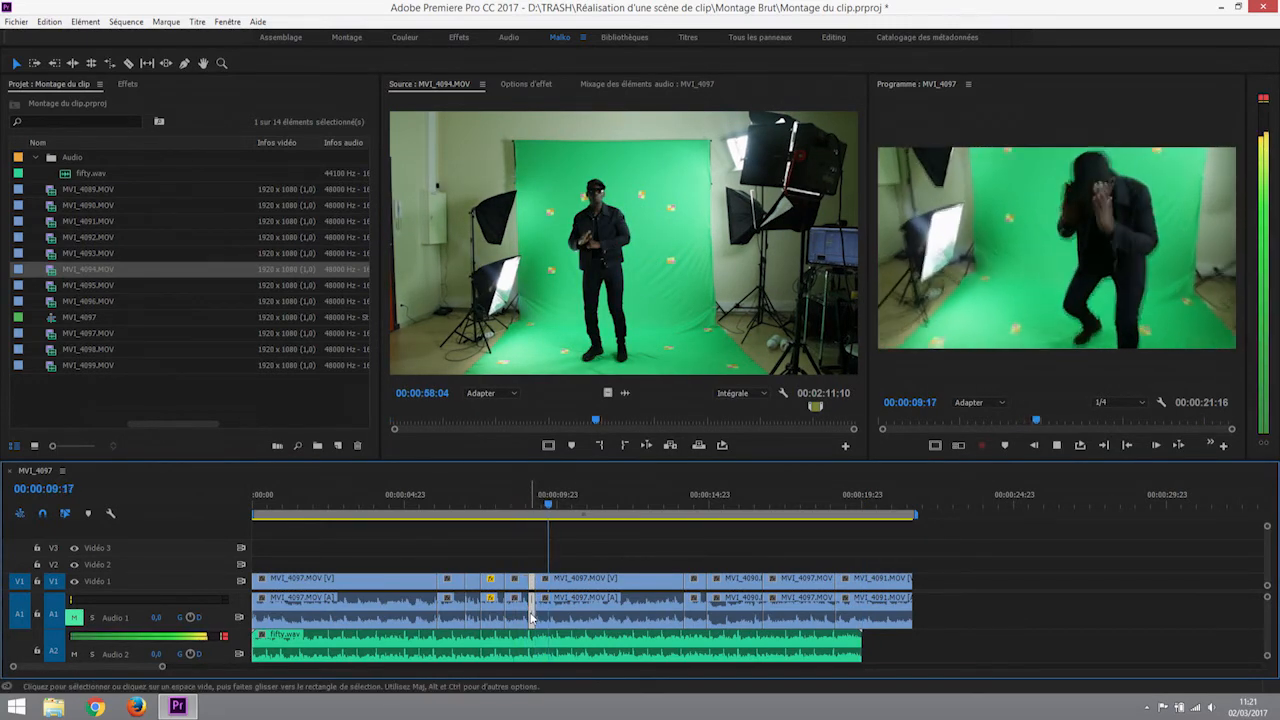
{"action": "key", "text": "space"}
{"action": "left_click", "coordinate": [525, 508]}
{"action": "key", "text": "j"}
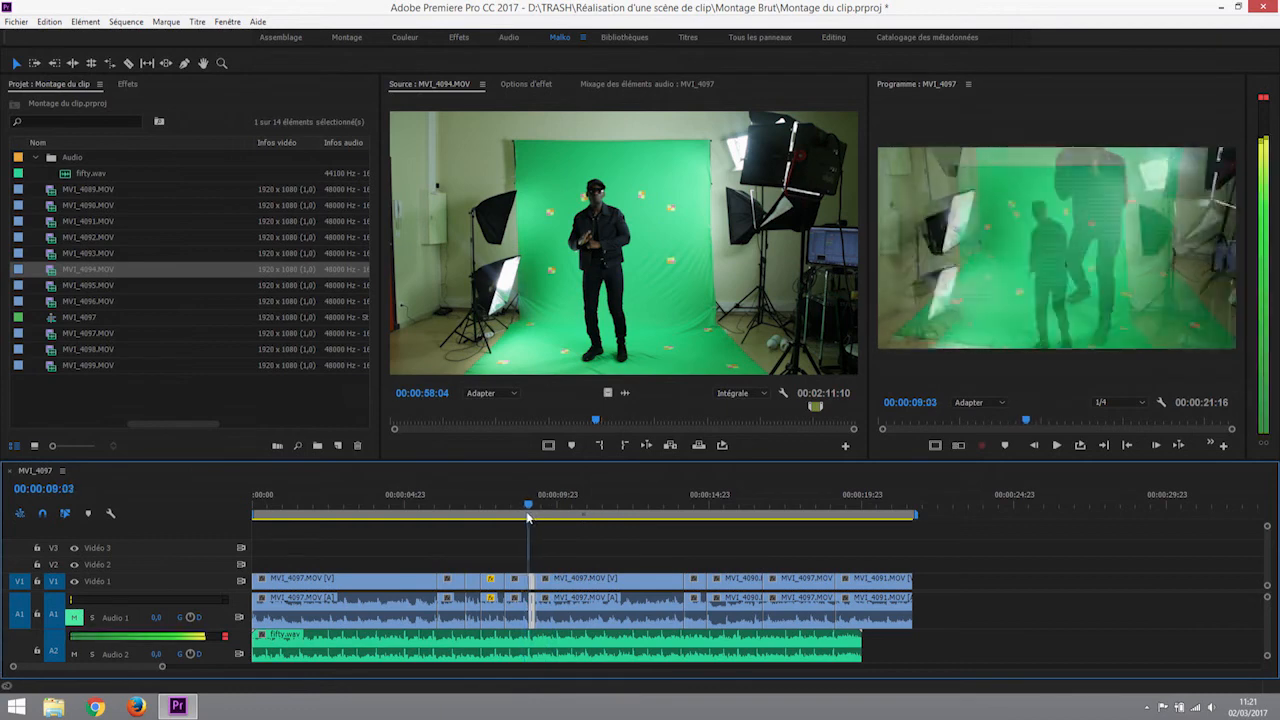
{"action": "key", "text": "l"}
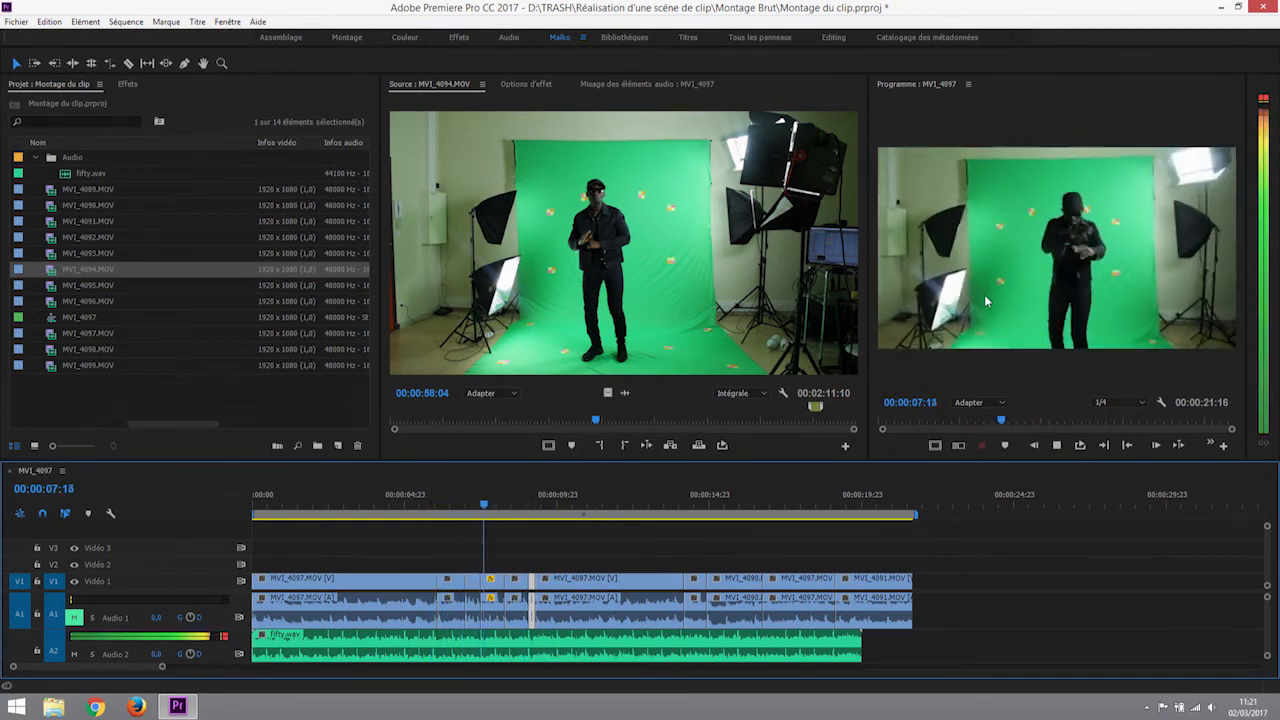
{"action": "key", "text": "k"}
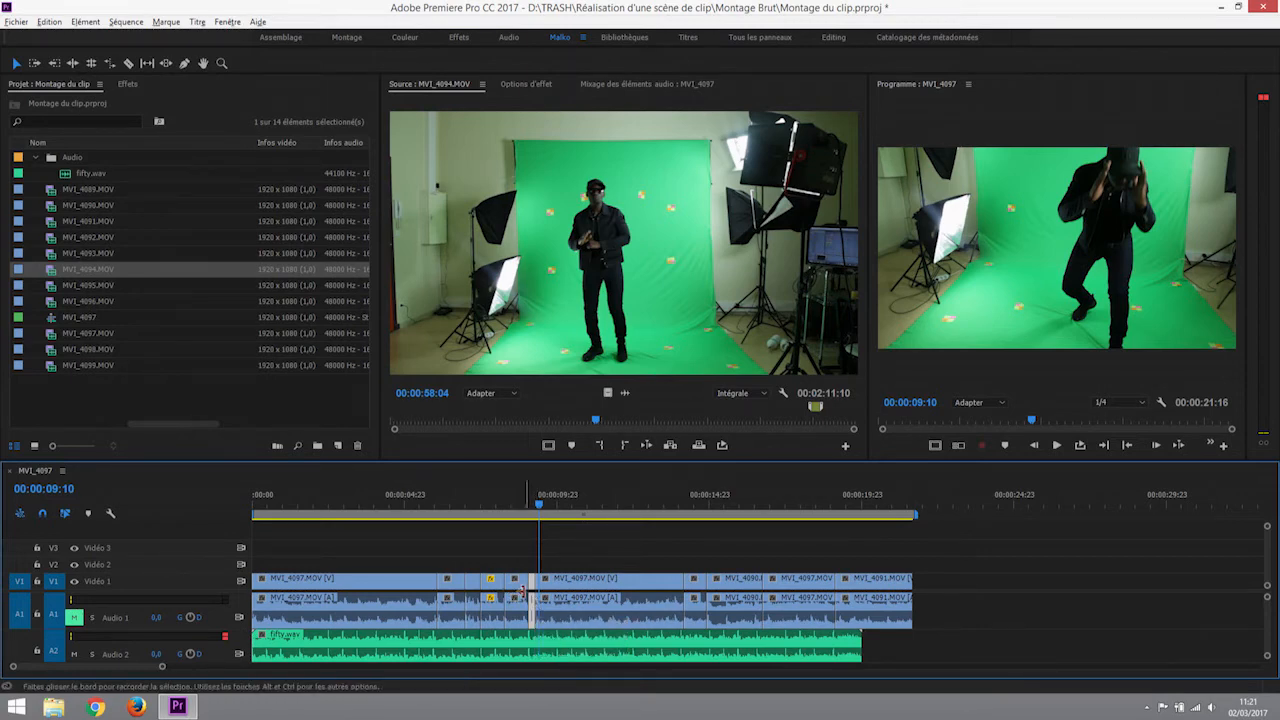
Step: Ripple-extend the end of the short 200% MVI_4097.MOV clip starting at 00:00:09:02 to 00:00:09:10
{"action": "scroll", "coordinate": [526, 604], "scroll_direction": "up", "scroll_amount": 5}
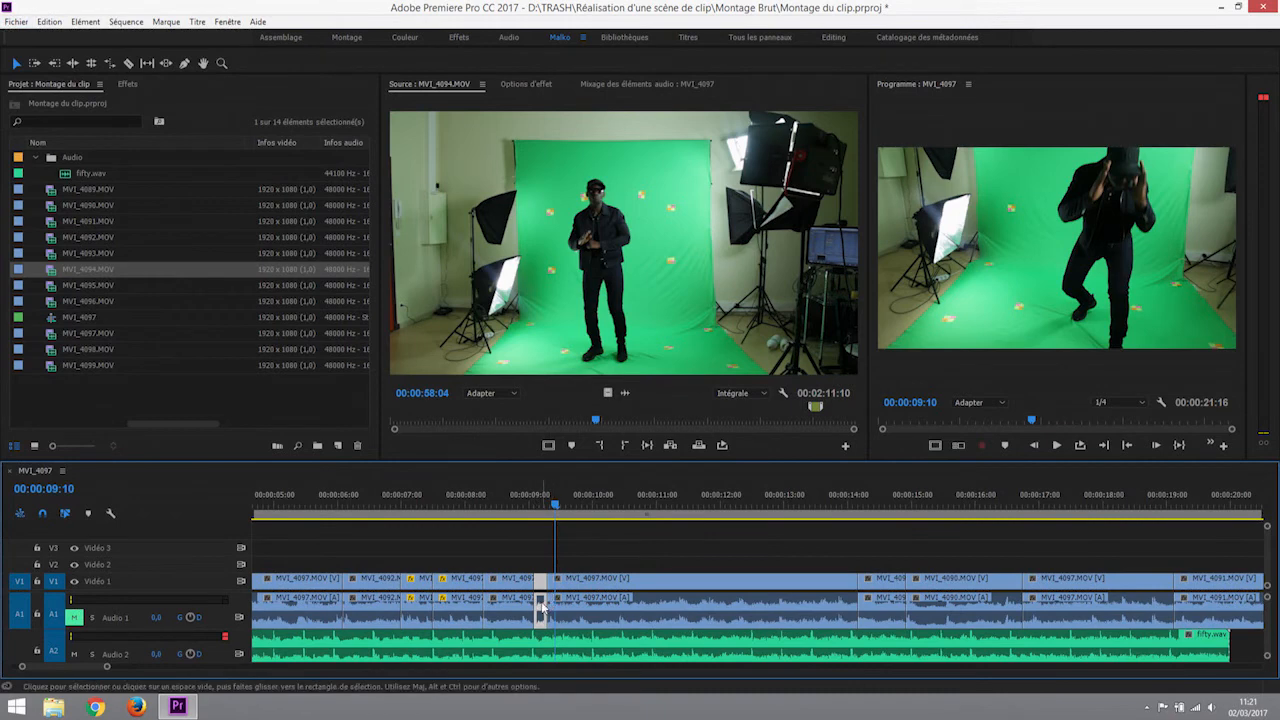
{"action": "scroll", "coordinate": [542, 604], "scroll_direction": "up", "scroll_amount": 5}
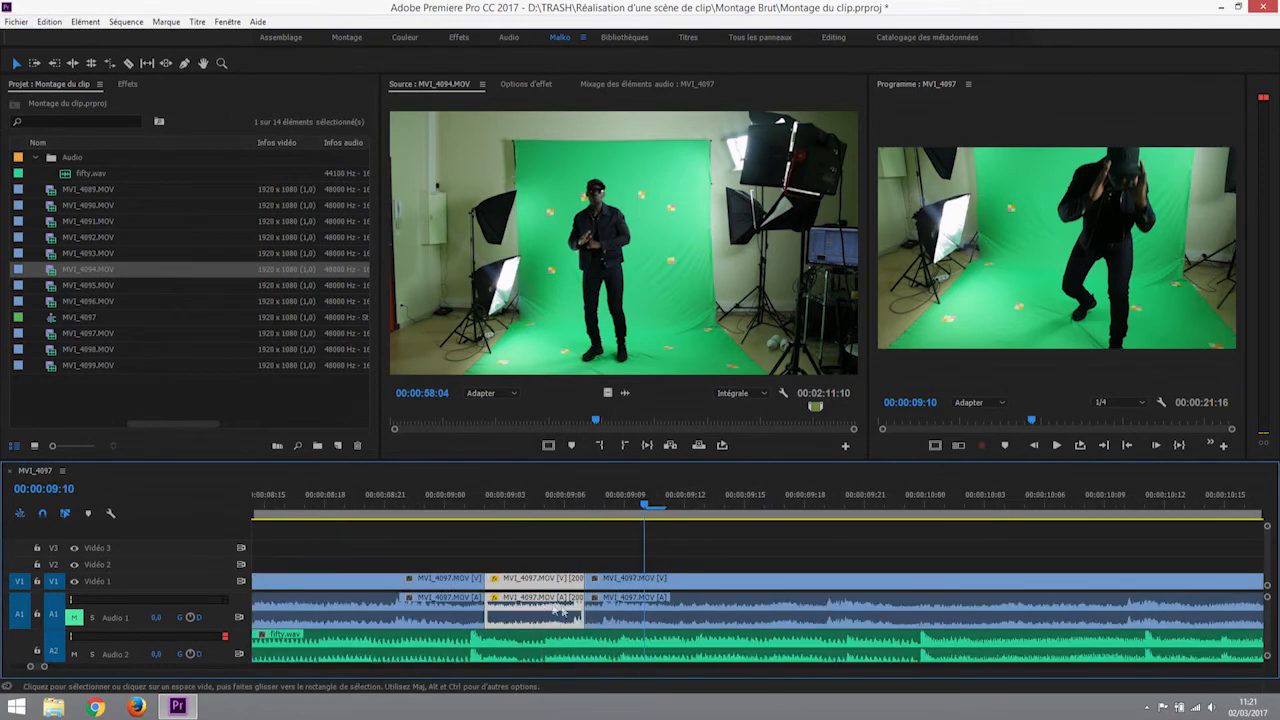
{"action": "left_click", "coordinate": [580, 598]}
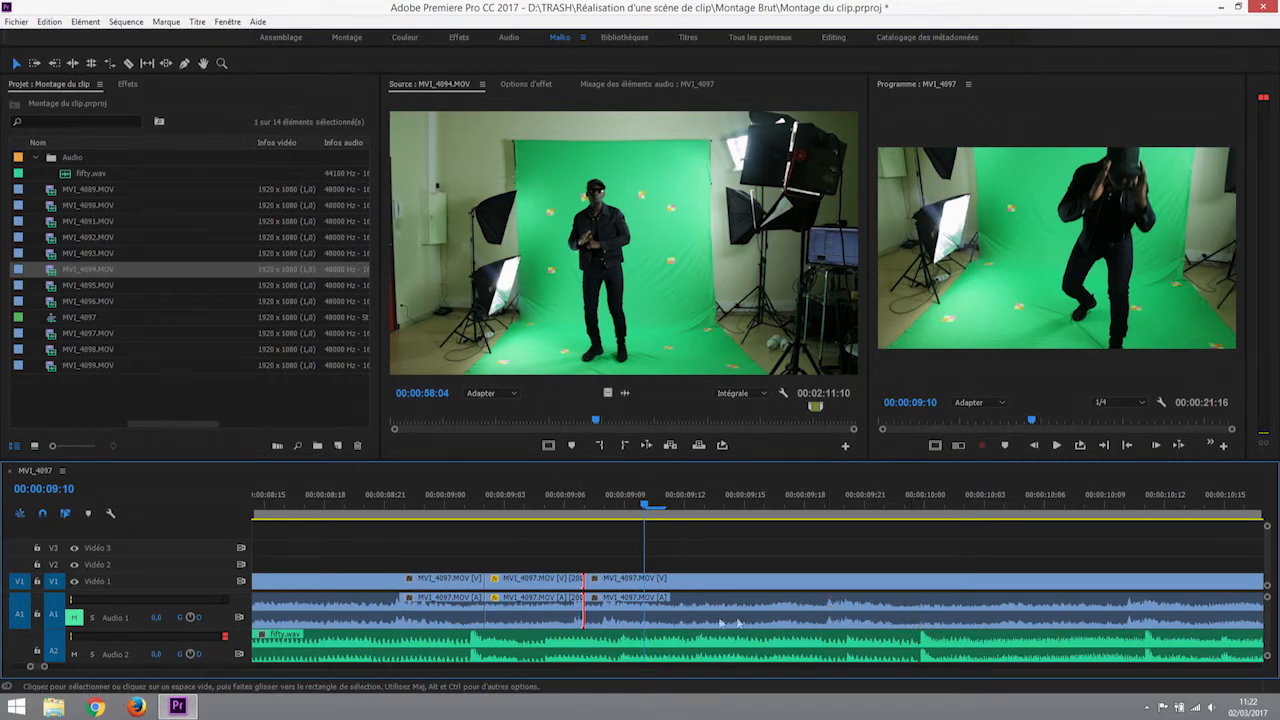
{"action": "left_click", "coordinate": [577, 604], "text": "ctrl"}
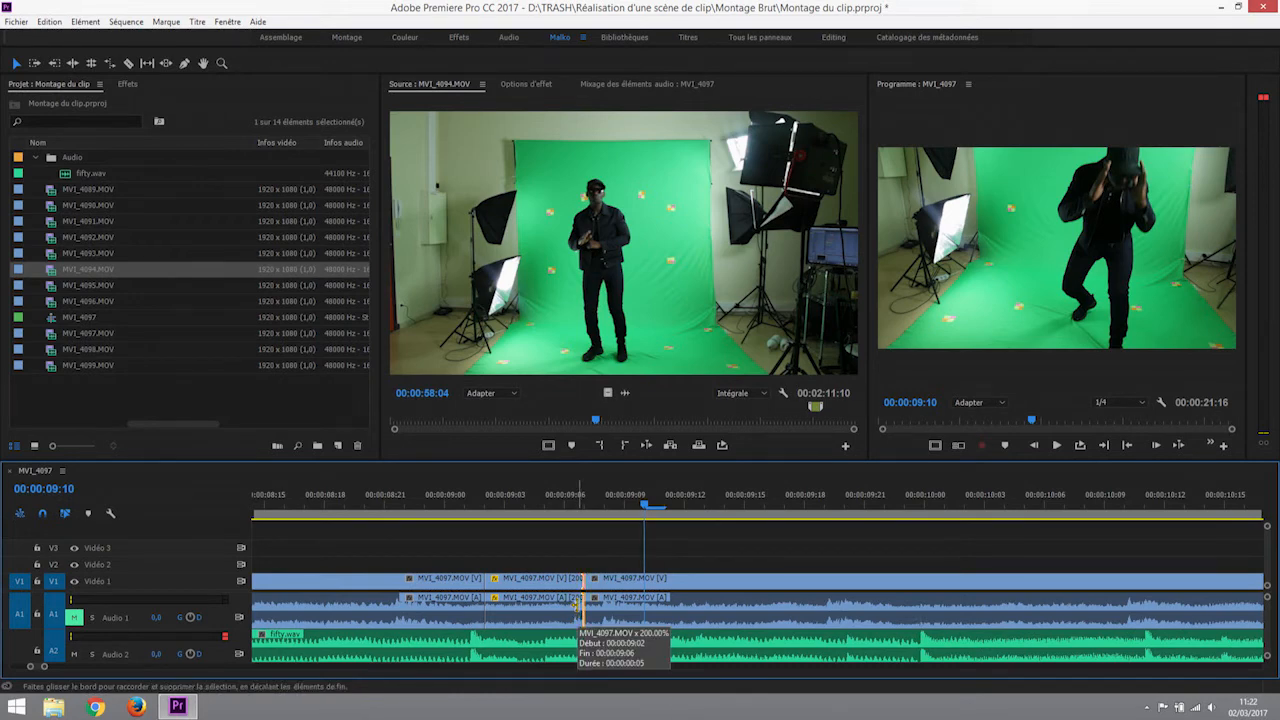
{"action": "left_click_drag", "start_coordinate": [577, 604], "coordinate": [641, 610]}
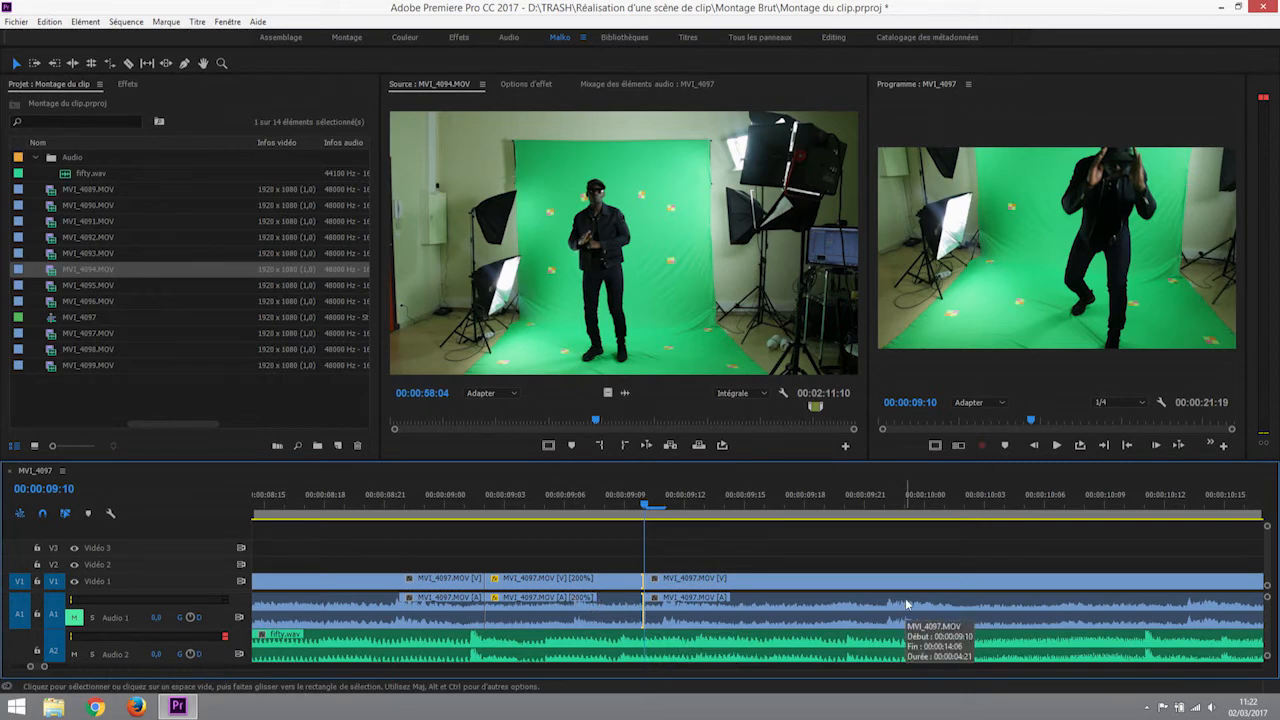
Step: Ripple-extend the end of the same 200% MVI_4097.MOV clip two frames further, to 00:00:09:12
{"action": "key", "text": "Left"}
{"action": "key", "text": "Left"}
{"action": "key", "text": "Left"}
{"action": "key", "text": "Left"}
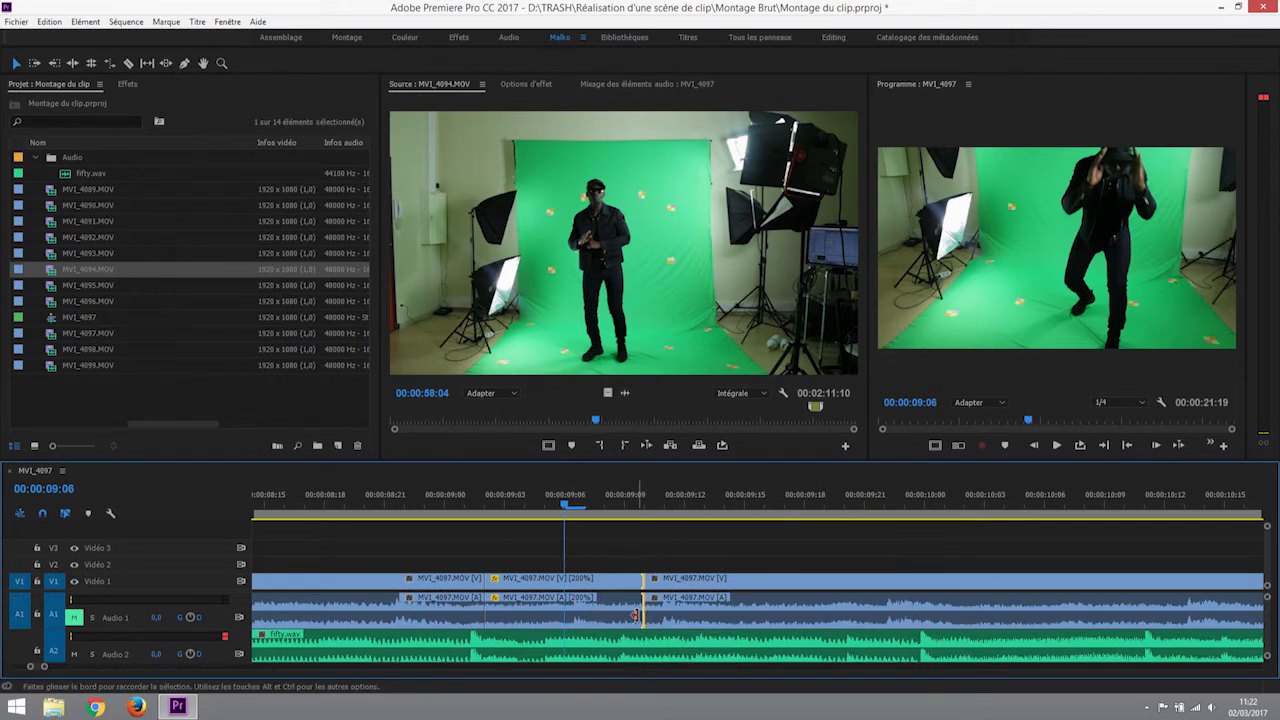
{"action": "left_click_drag", "start_coordinate": [637, 614], "coordinate": [696, 618]}
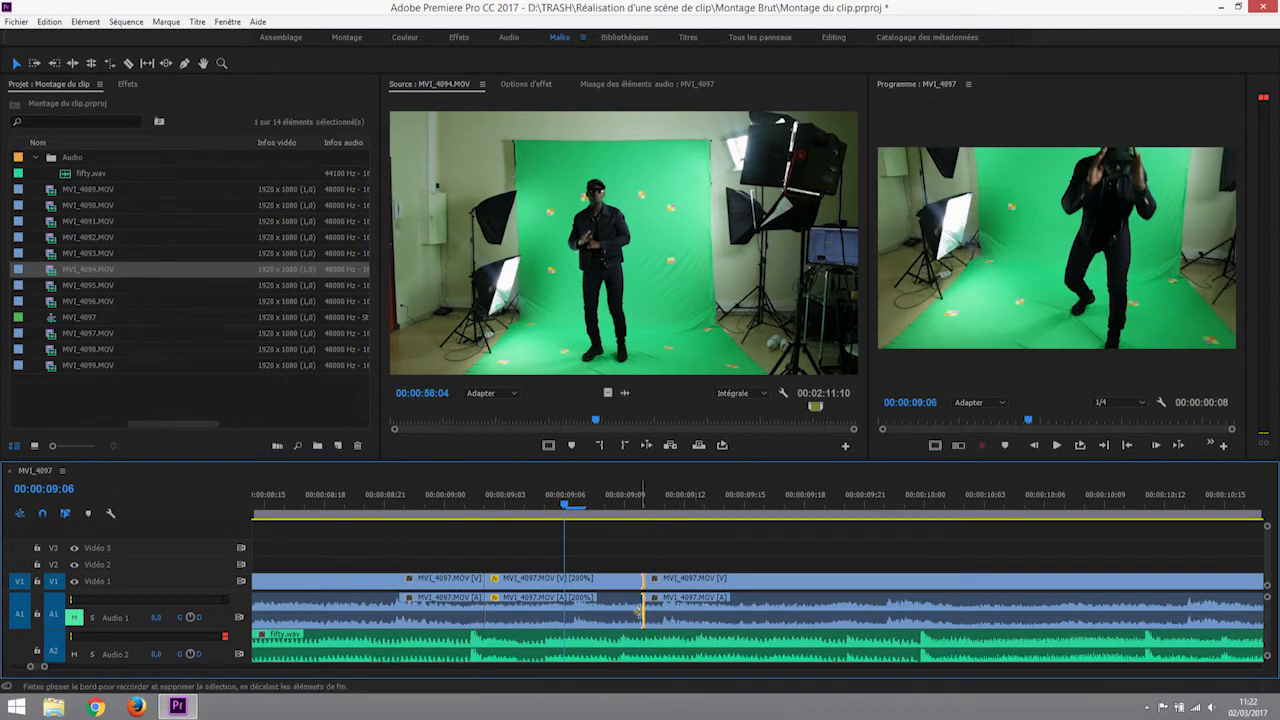
{"action": "left_click_drag", "start_coordinate": [644, 612], "coordinate": [683, 614]}
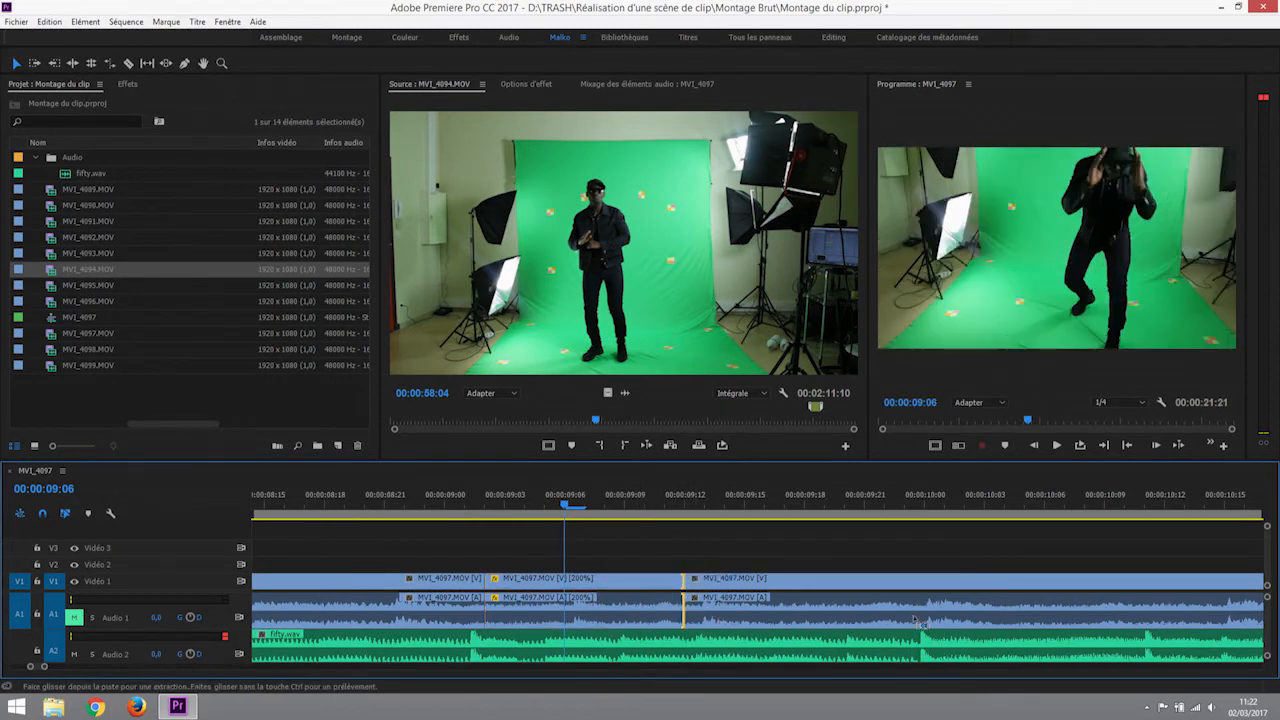
Step: Play the sequence across the extended cut and stop at 00:00:10:03
{"action": "left_click_drag", "start_coordinate": [570, 512], "coordinate": [406, 514]}
{"action": "key", "text": "space"}
{"action": "key", "text": "space"}
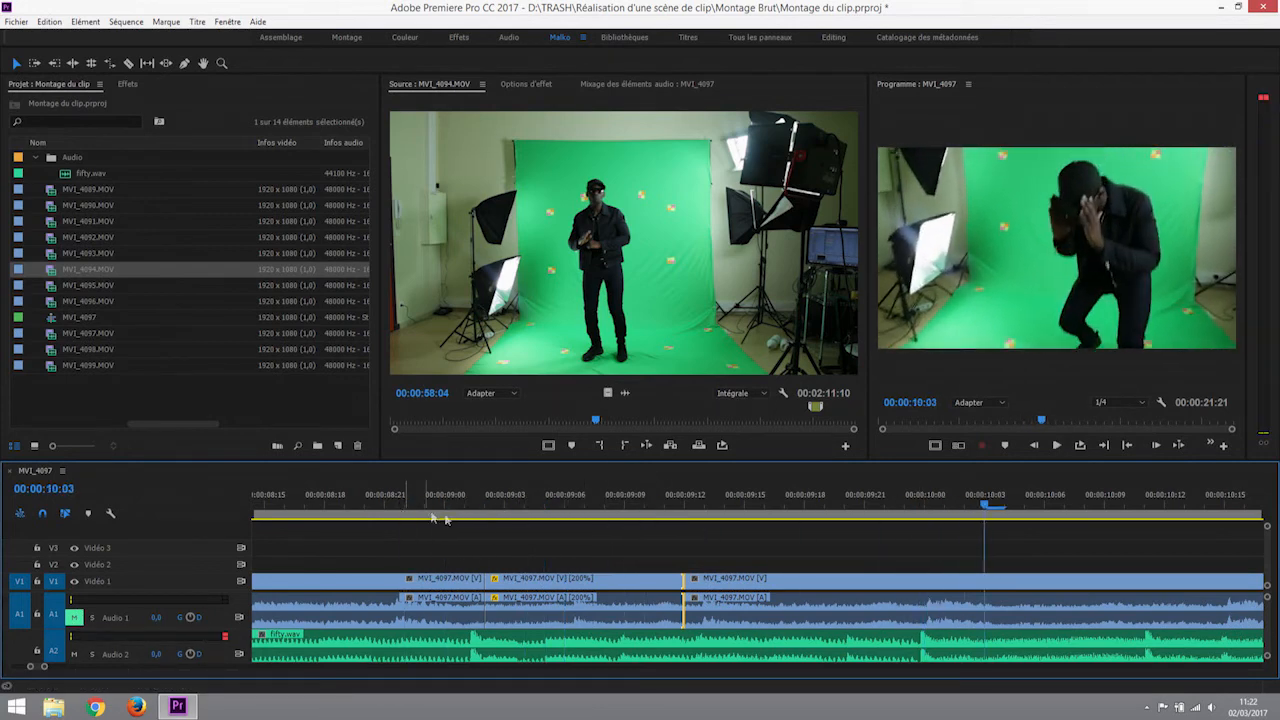
Step: Trim about ten frames off the start of the MVI_4097.MOV clip after the 200% clip, butt it against 00:00:09:12 and play the cut
{"action": "left_click", "coordinate": [644, 514]}
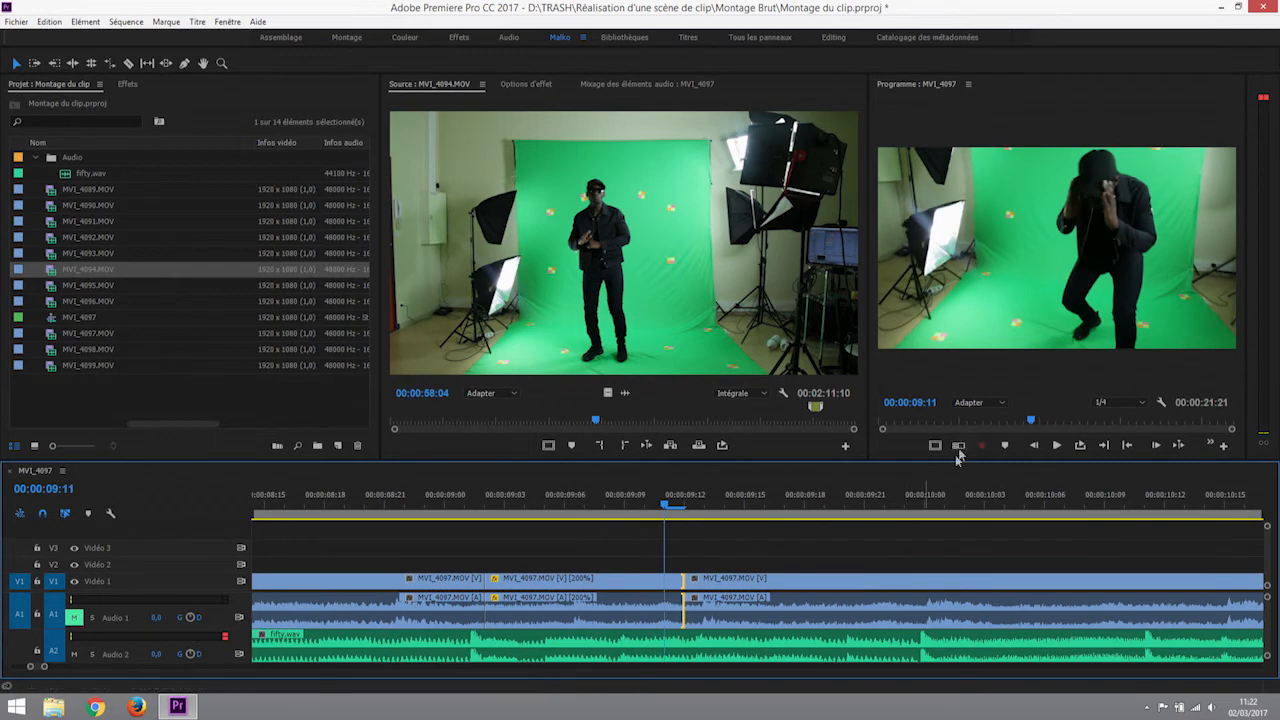
{"action": "mouse_move", "coordinate": [687, 615]}
{"action": "left_mouse_down"}
{"action": "mouse_move", "coordinate": [893, 608]}
{"action": "mouse_move", "coordinate": [711, 617]}
{"action": "left_mouse_up"}
{"action": "left_click", "coordinate": [612, 500]}
{"action": "key", "text": "space"}
{"action": "key", "text": "space"}
{"action": "left_click", "coordinate": [437, 500]}
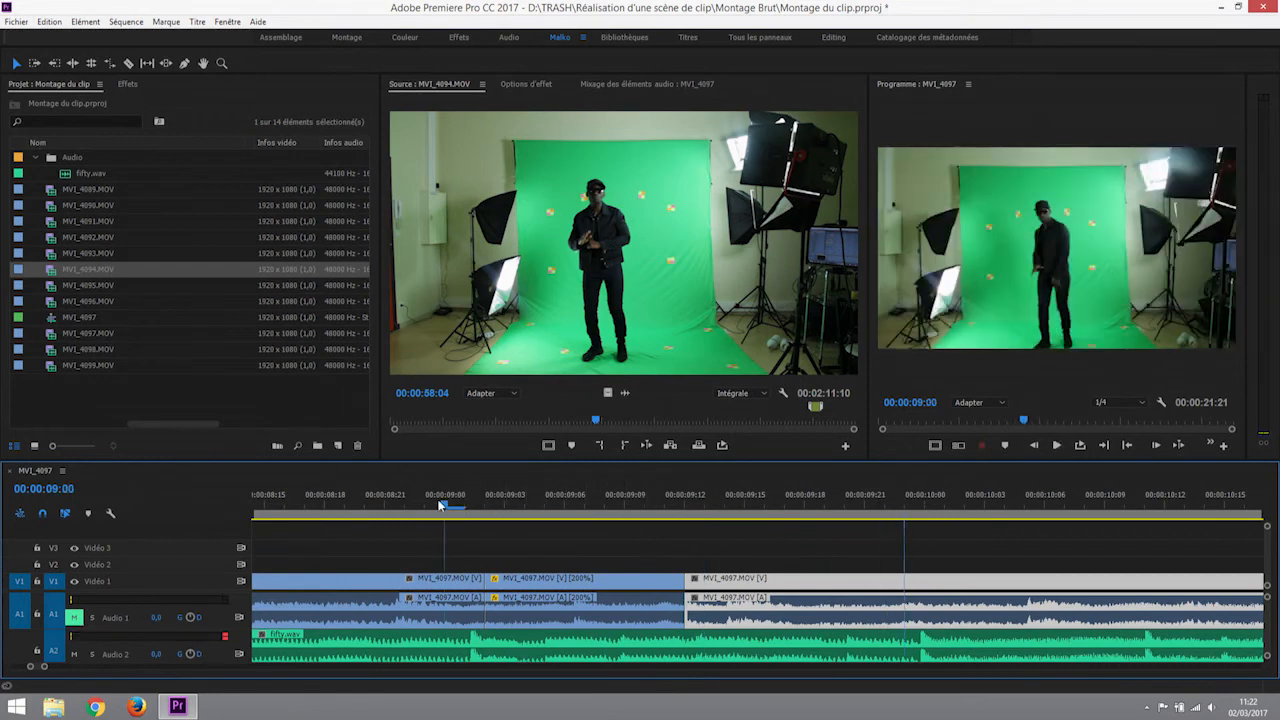
{"action": "key", "text": "space"}
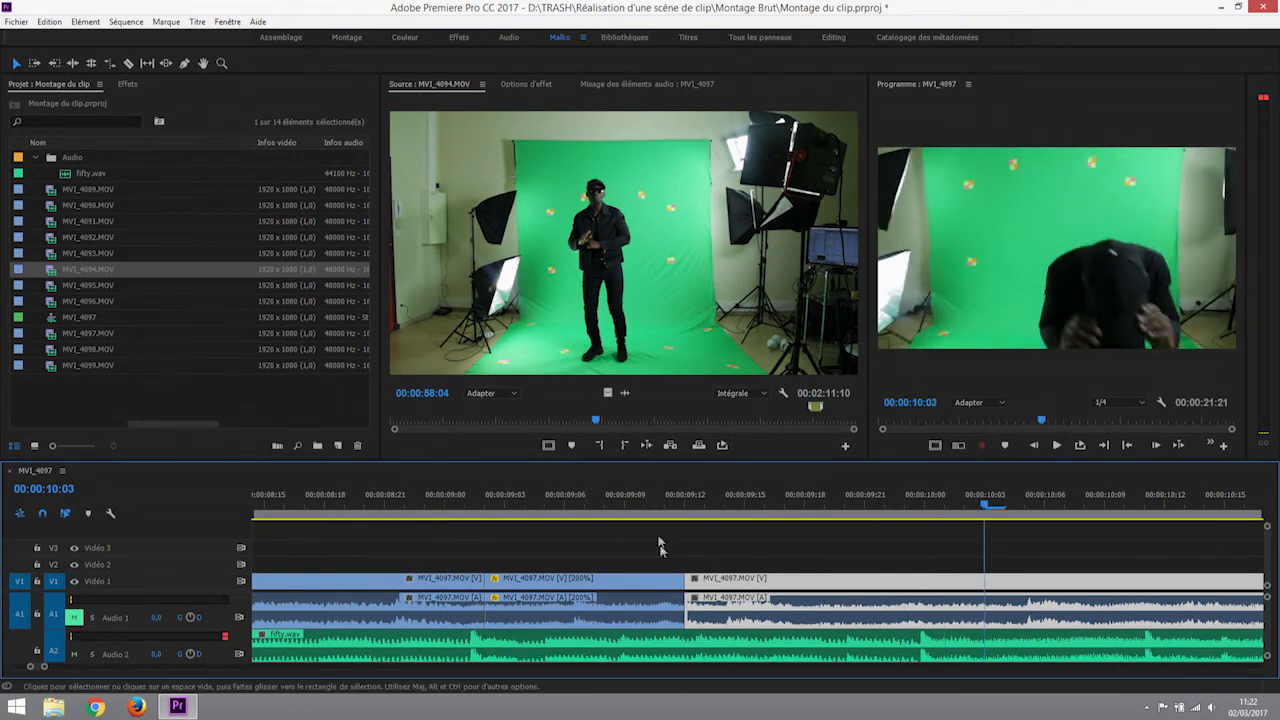
Step: Ripple-delete the gap at about 00:00:14:00 between the long MVI_4097.MOV clip and the following MVI_4090.MOV clip
{"action": "scroll", "coordinate": [1025, 620], "scroll_direction": "down", "scroll_amount": 5, "text": "alt"}
{"action": "key", "text": "space"}
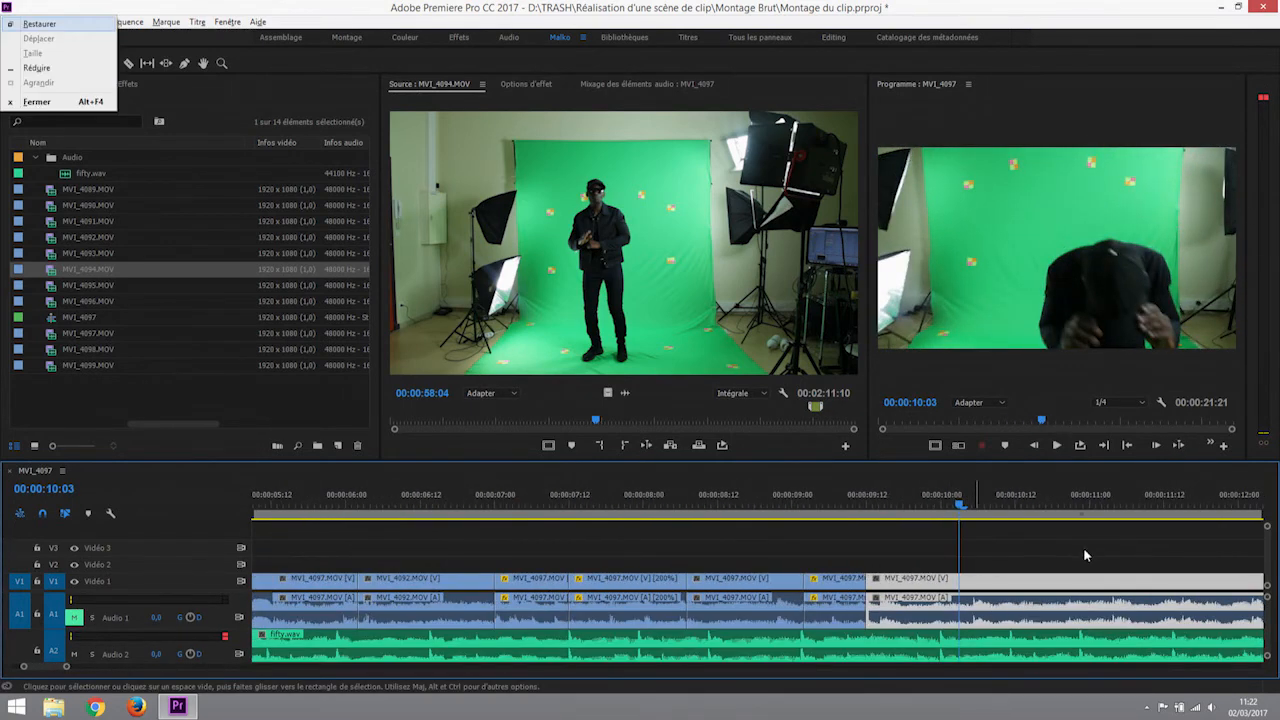
{"action": "left_click", "coordinate": [1017, 555]}
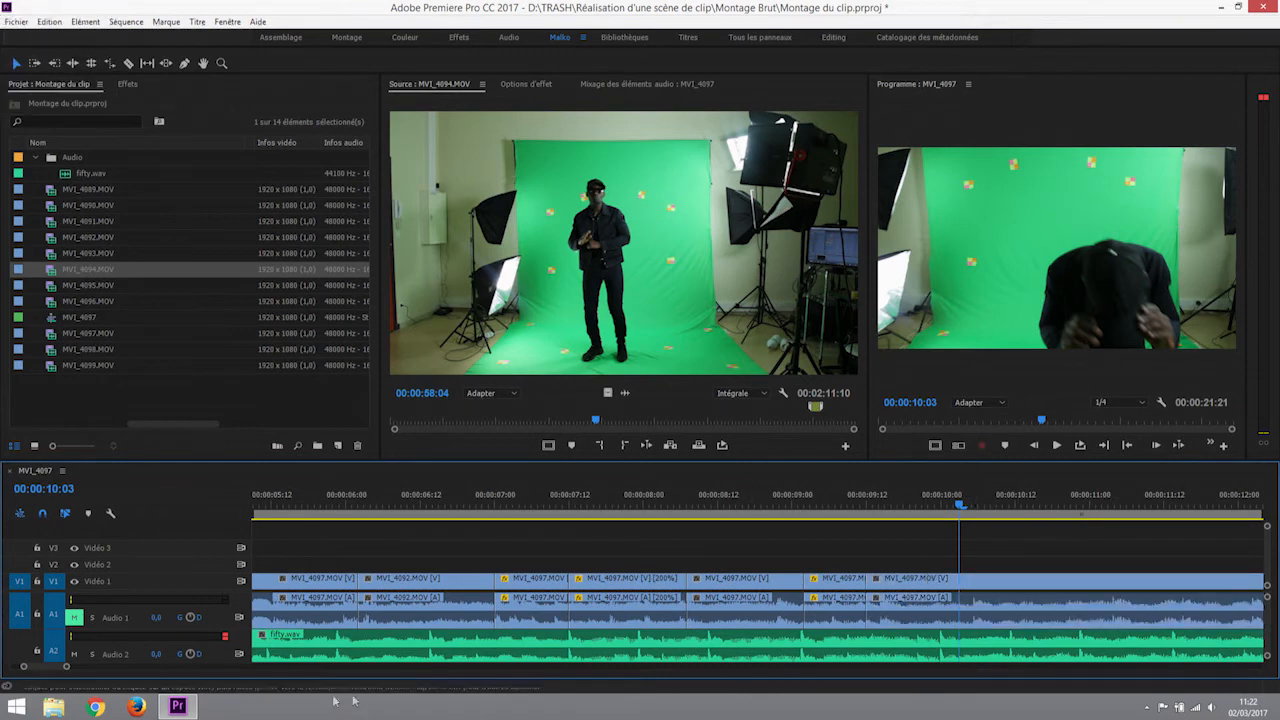
{"action": "left_click_drag", "start_coordinate": [67, 667], "coordinate": [88, 668]}
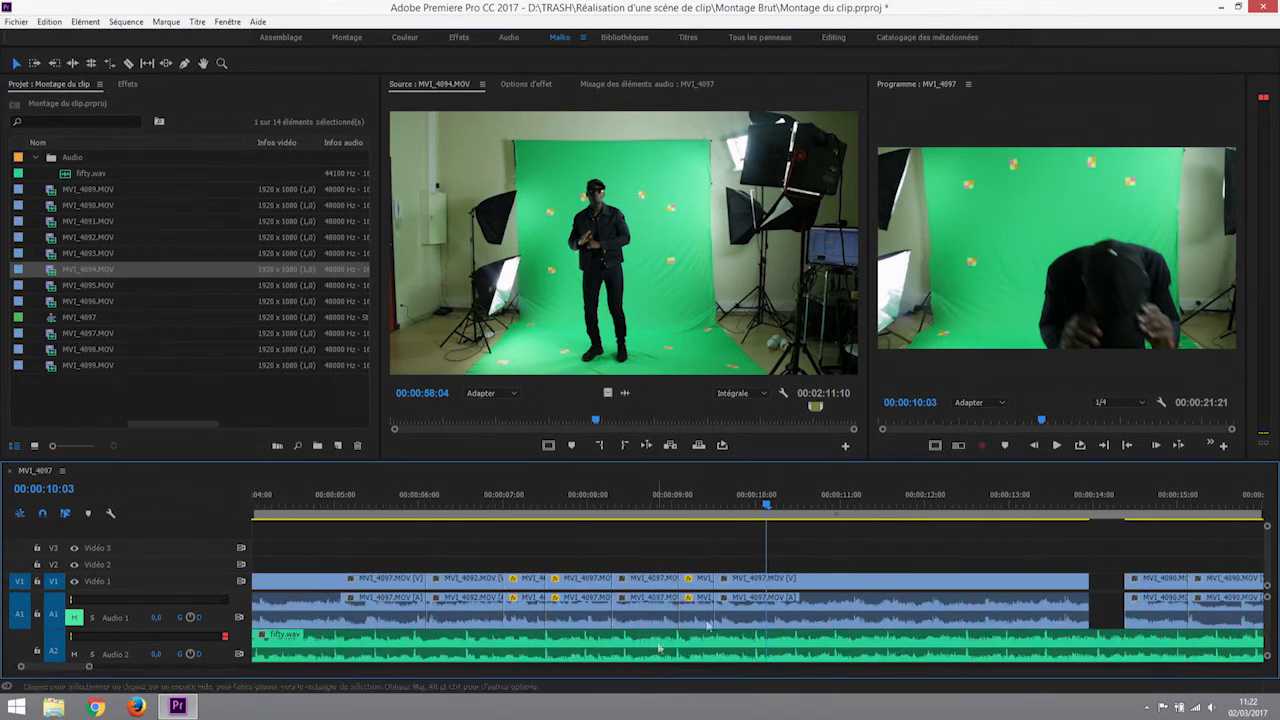
{"action": "left_click", "coordinate": [1101, 589]}
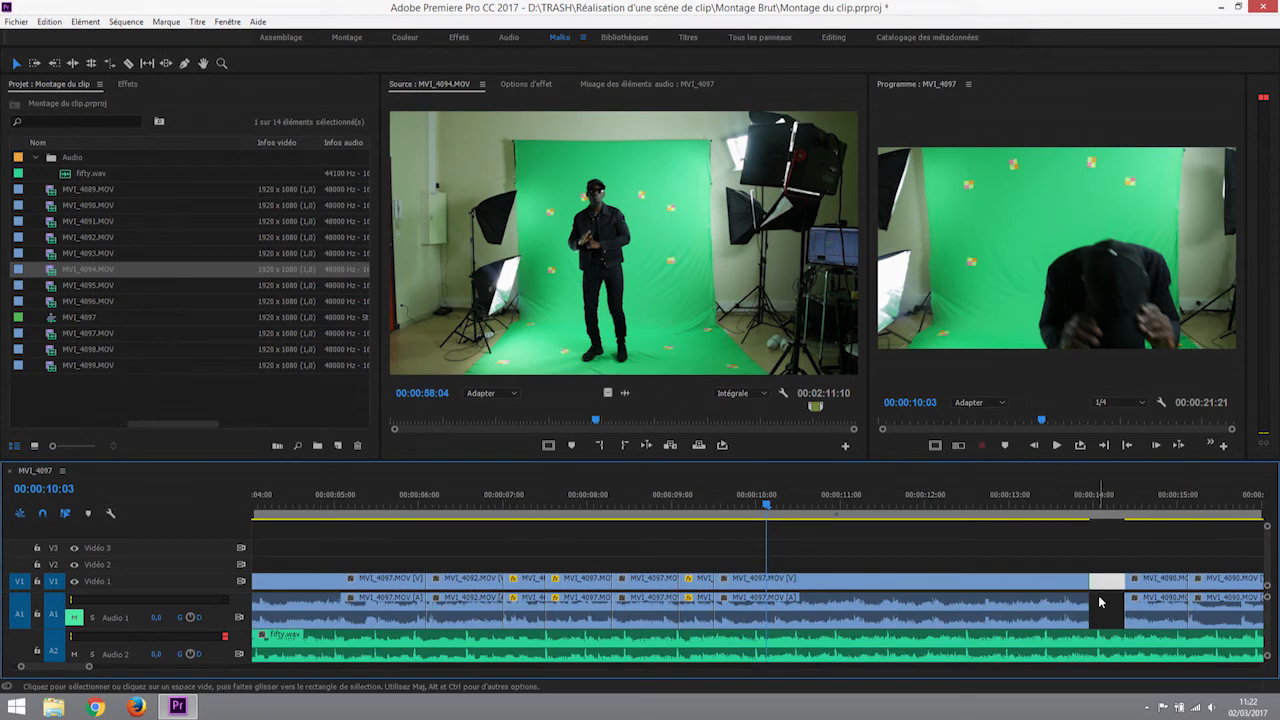
{"action": "key", "text": "Delete"}
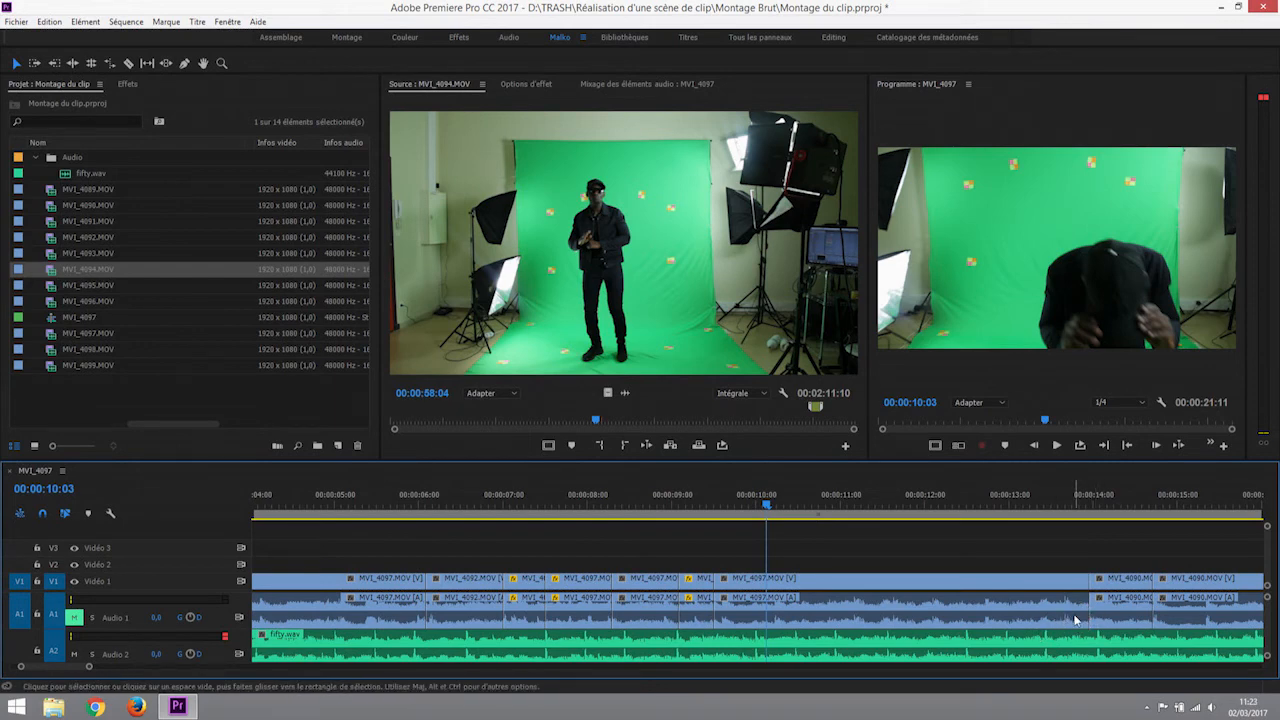
{"action": "scroll", "coordinate": [832, 582], "scroll_direction": "down", "scroll_amount": 4, "text": "alt"}
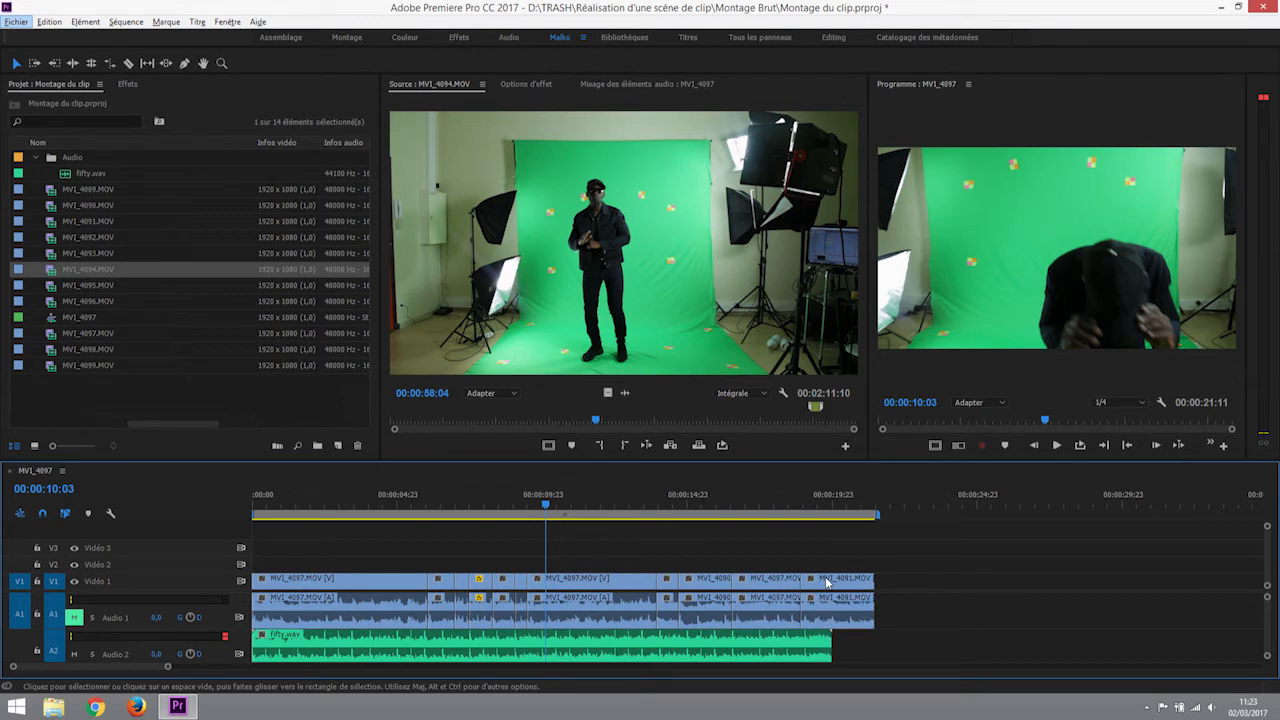
Step: Apply the Fondu additif video transition to the cut between the two MVI_4090.MOV clips at about 00:00:14:17 on V1
{"action": "scroll", "coordinate": [828, 582], "scroll_direction": "up", "scroll_amount": 5, "text": "alt"}
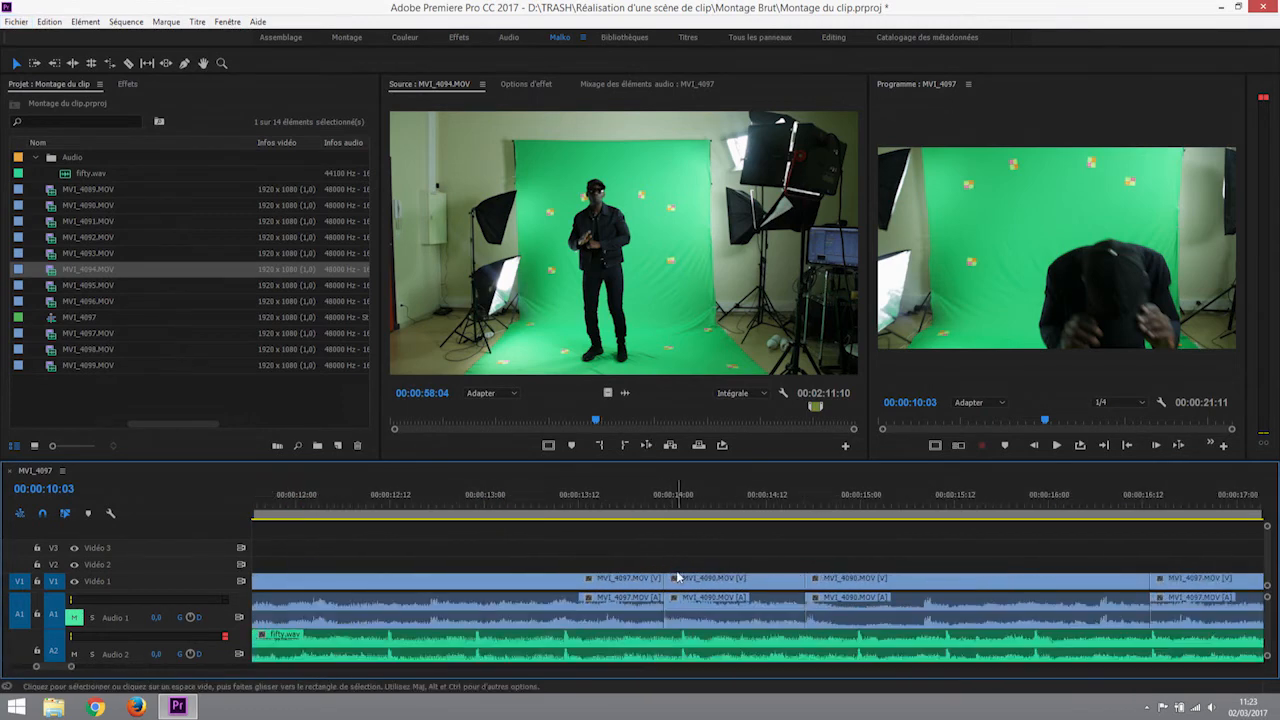
{"action": "left_click", "coordinate": [128, 86]}
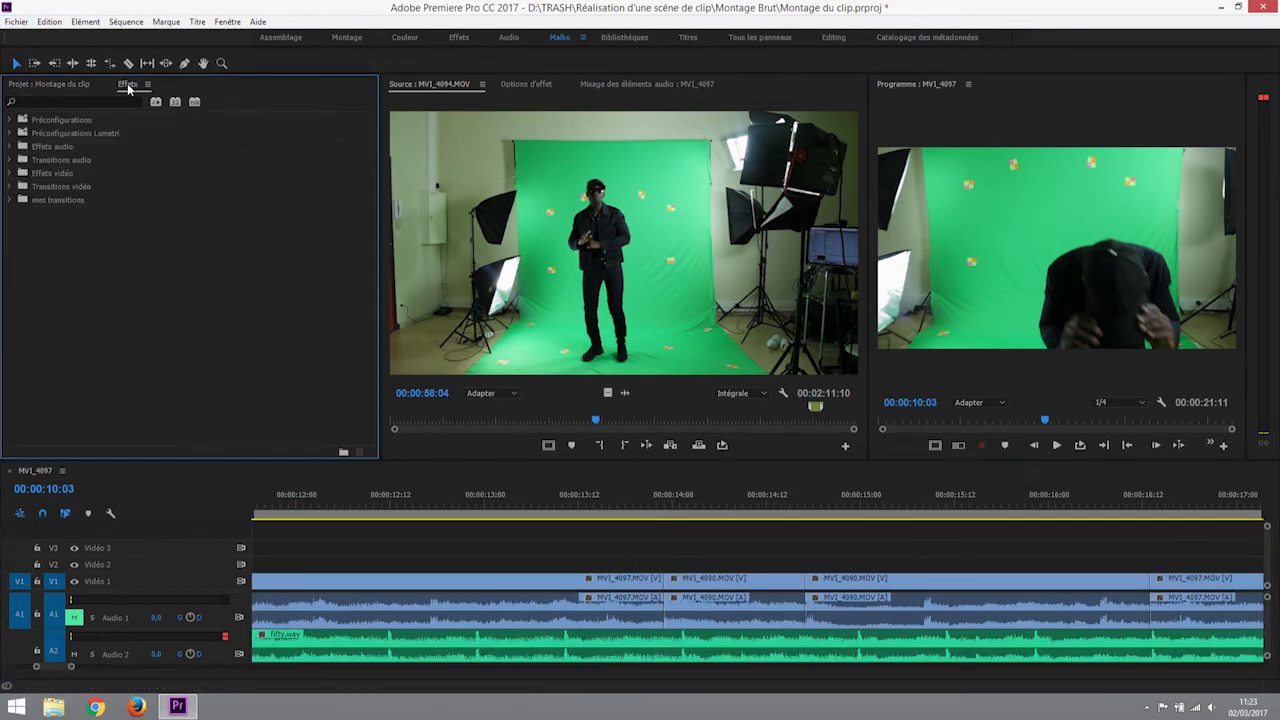
{"action": "left_click", "coordinate": [11, 187]}
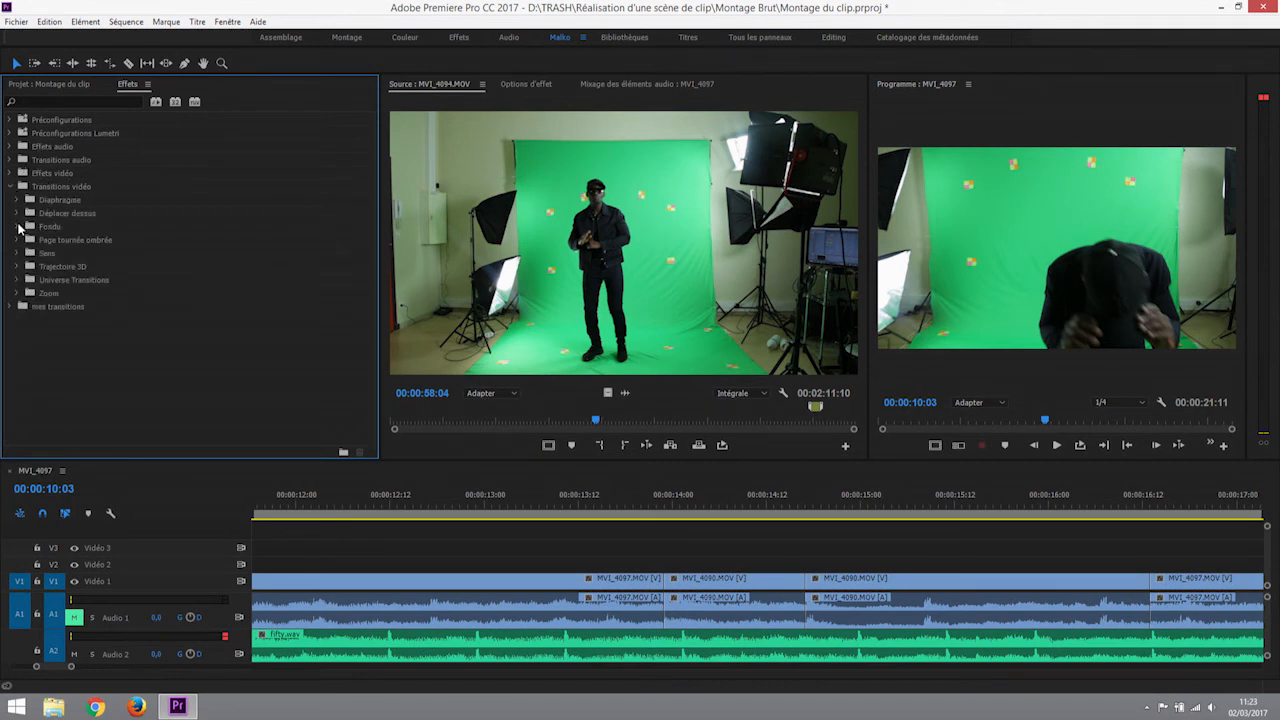
{"action": "left_click", "coordinate": [17, 227]}
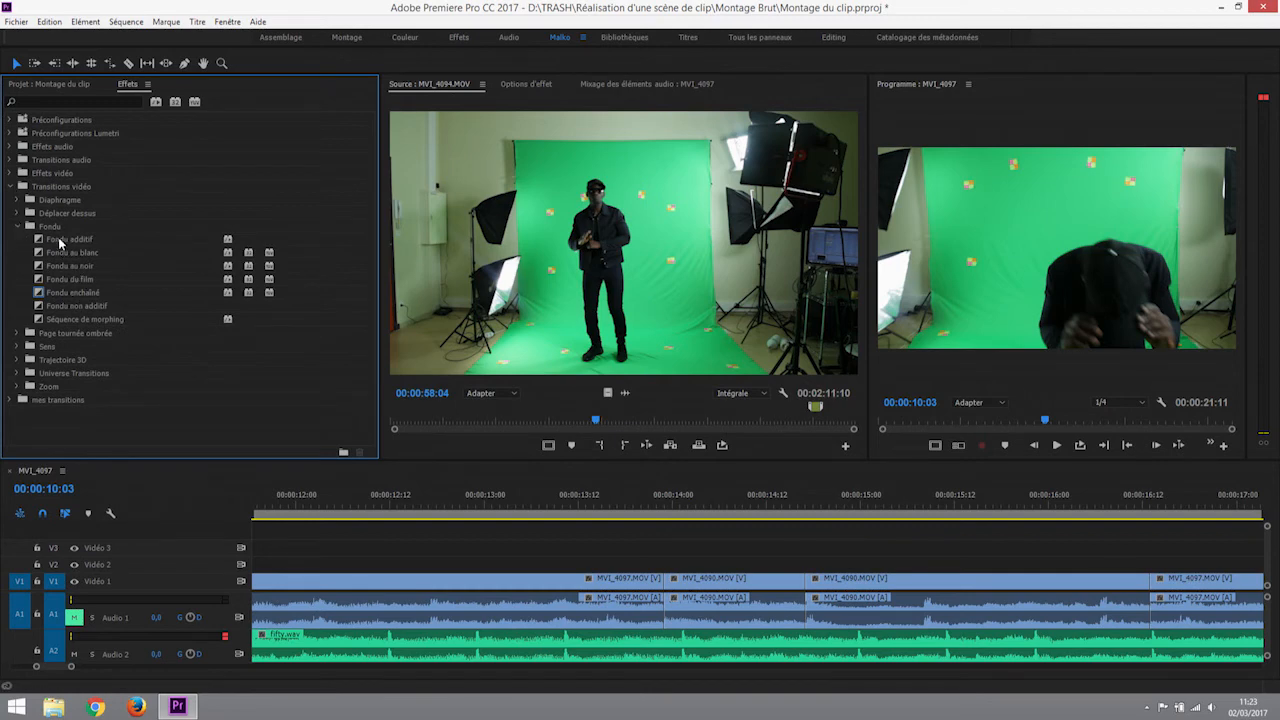
{"action": "left_click", "coordinate": [59, 239]}
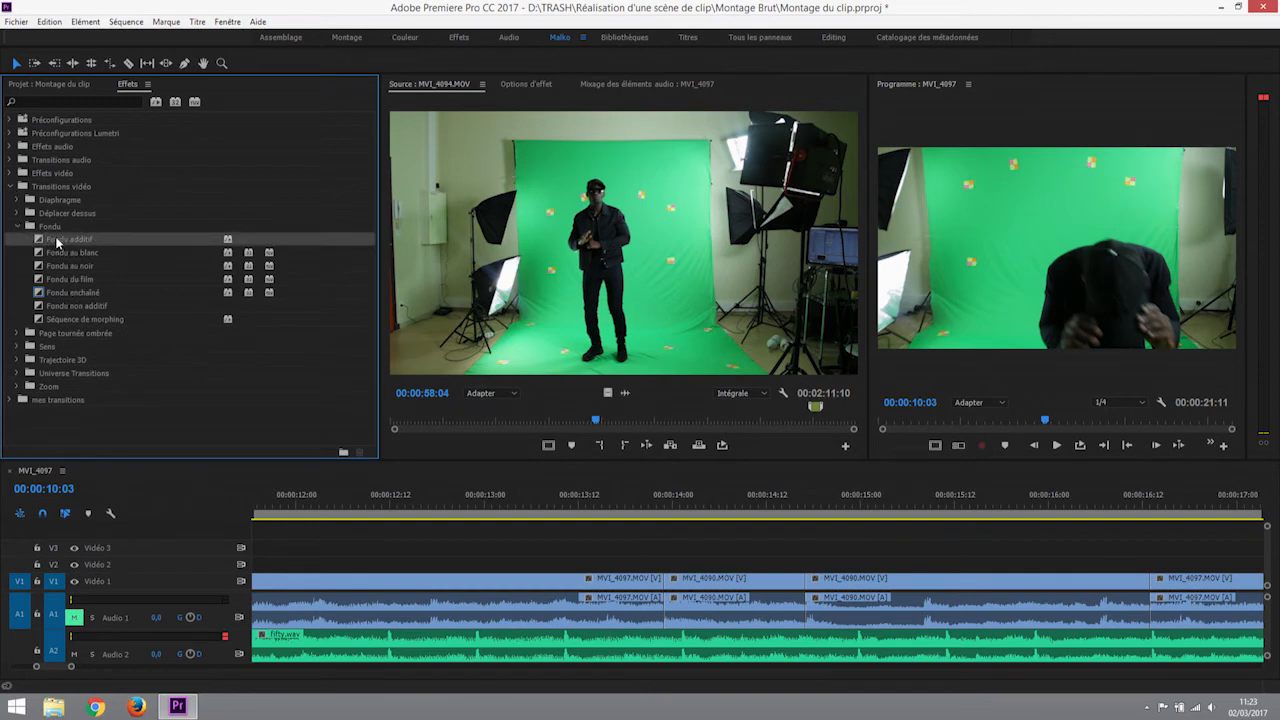
{"action": "left_click_drag", "start_coordinate": [57, 241], "coordinate": [804, 586]}
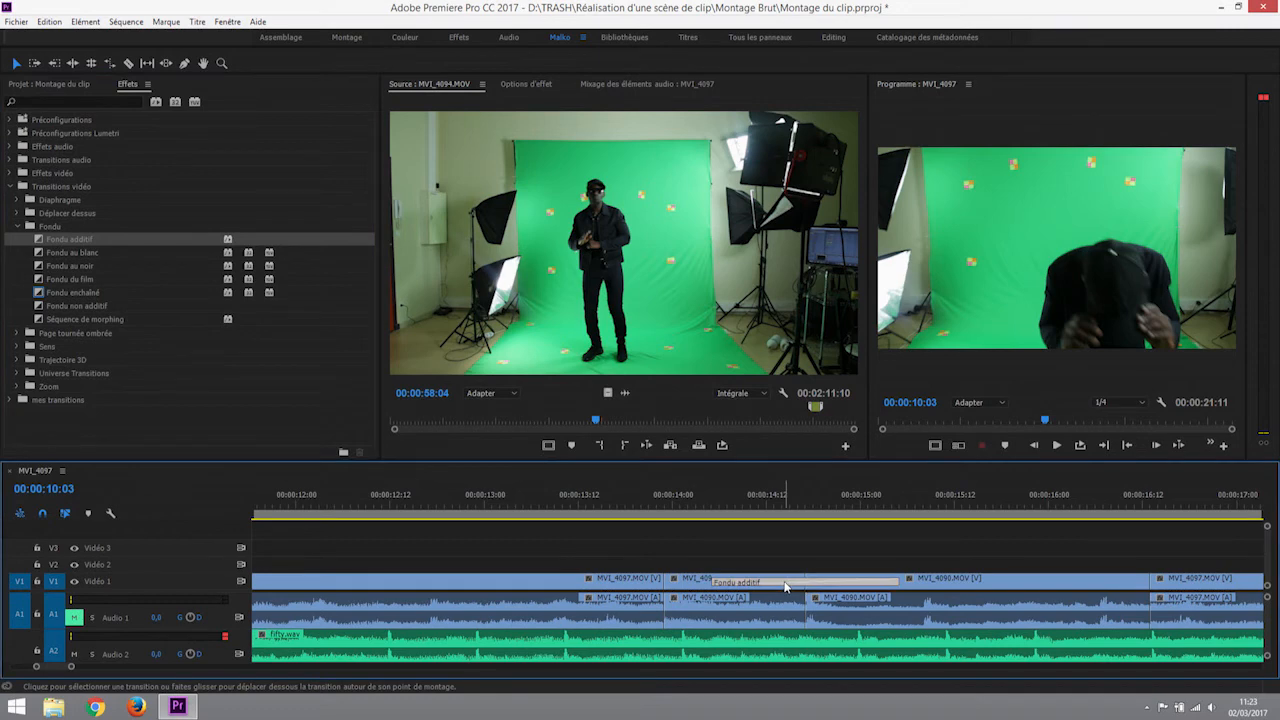
Step: Shorten the Fondu additif transition between the MVI_4090.MOV clips to 00:00:00:06, check its duration setting and close it without changes
{"action": "left_click_drag", "start_coordinate": [718, 581], "coordinate": [795, 584]}
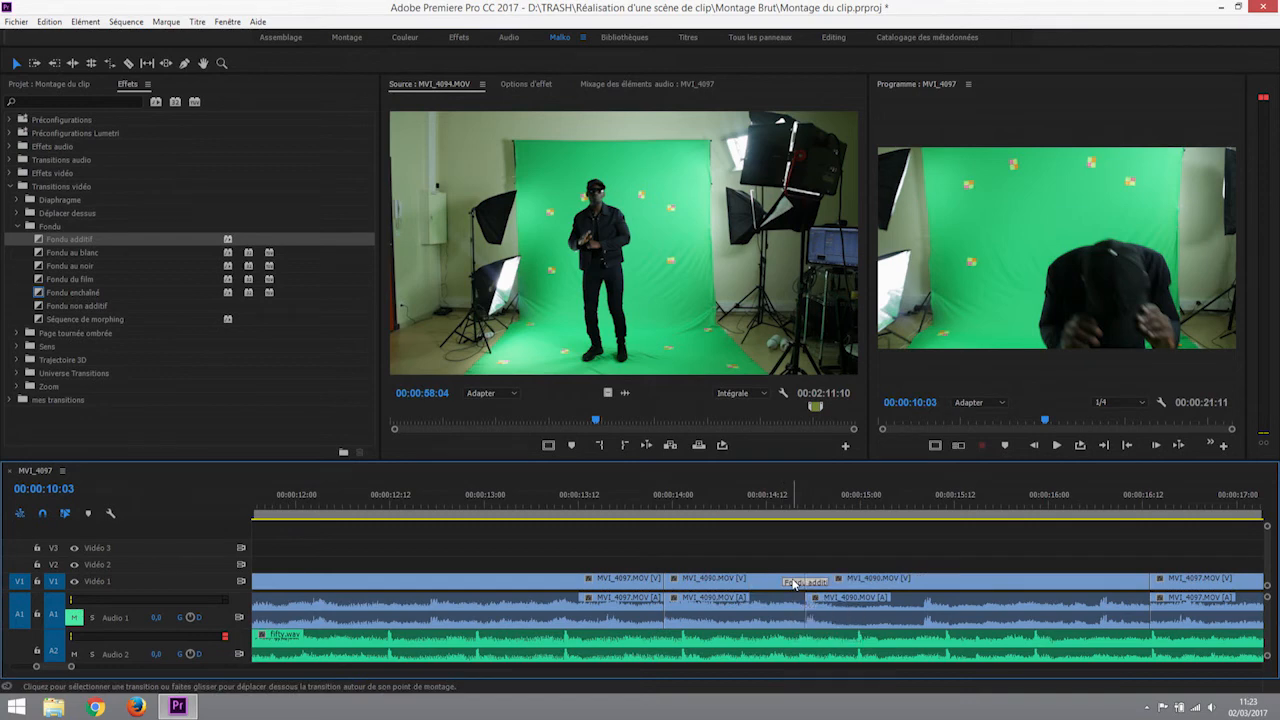
{"action": "double_click", "coordinate": [797, 587]}
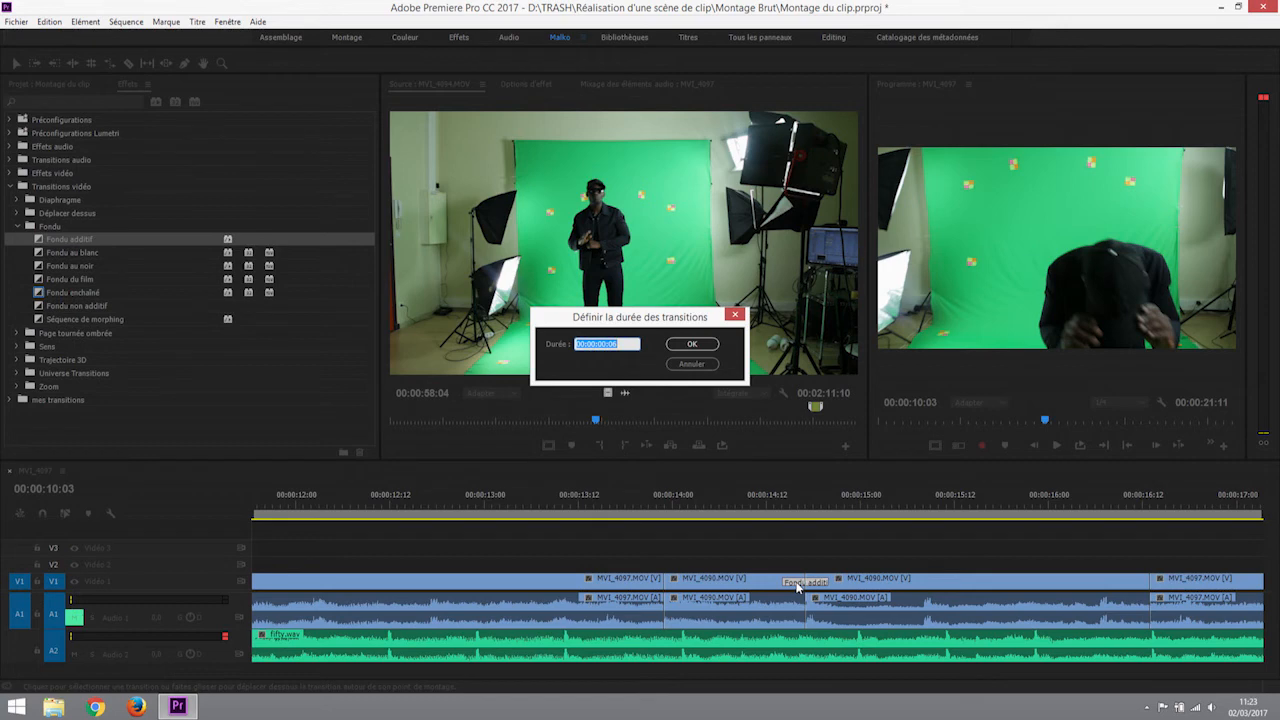
{"action": "left_click", "coordinate": [675, 366]}
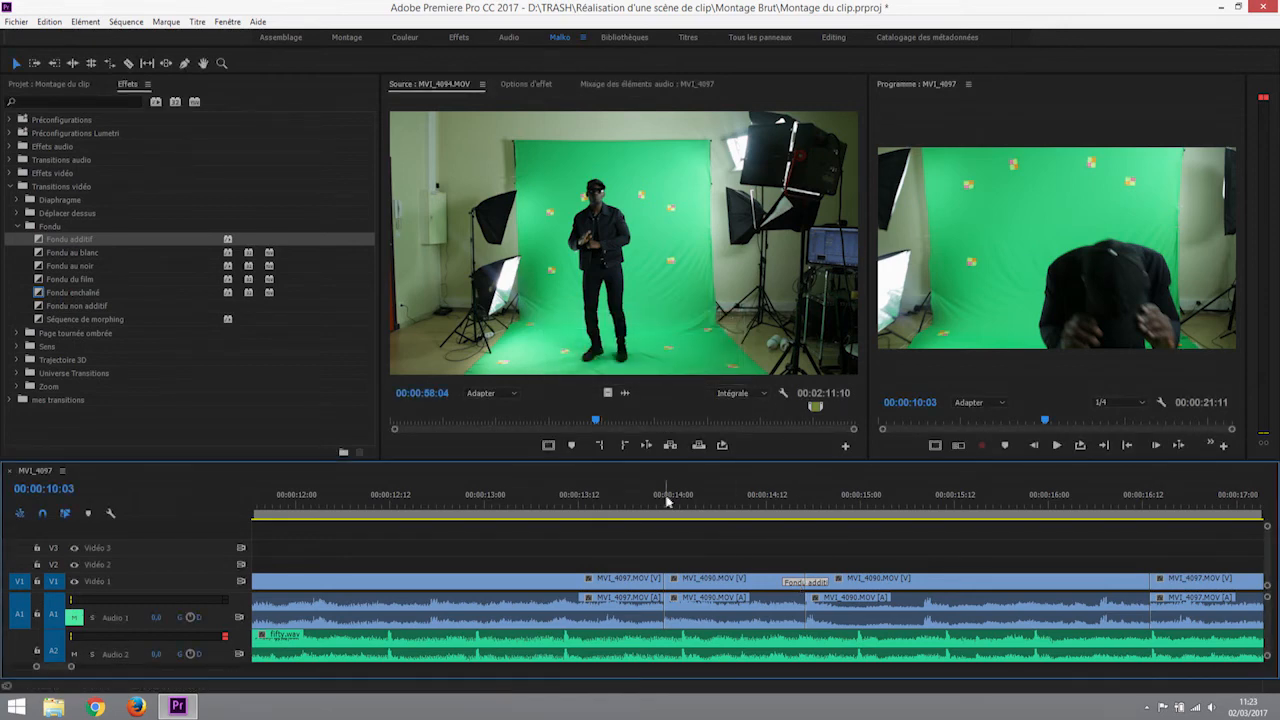
Step: Play the sequence from shortly before 00:00:14:00 across the Fondu additif transition and stop at 00:00:15:13
{"action": "left_click", "coordinate": [620, 495]}
{"action": "key", "text": "space"}
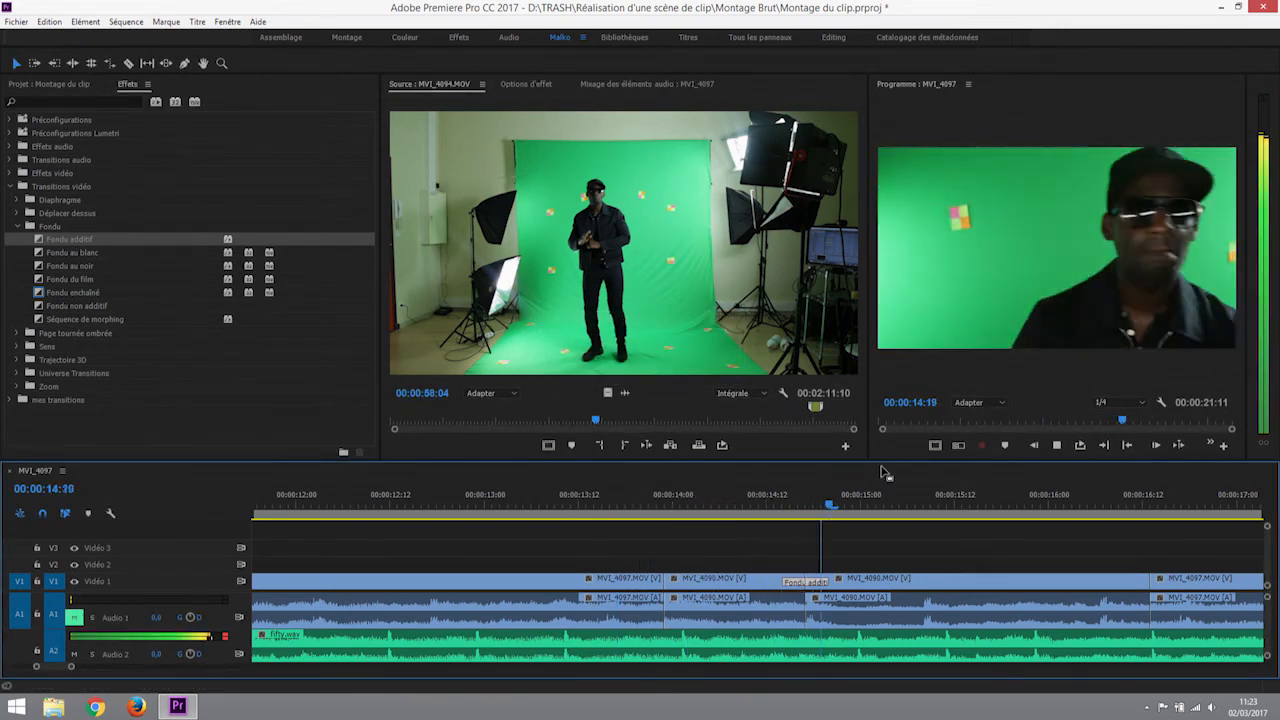
{"action": "key", "text": "space"}
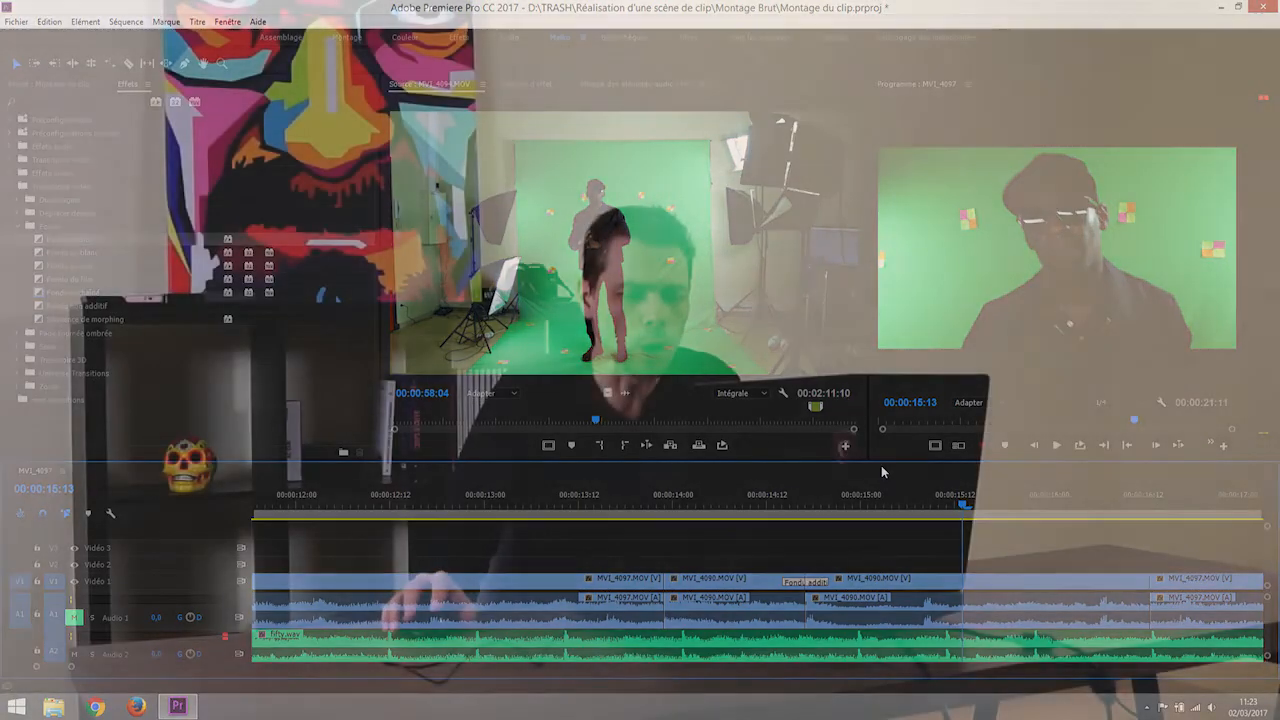